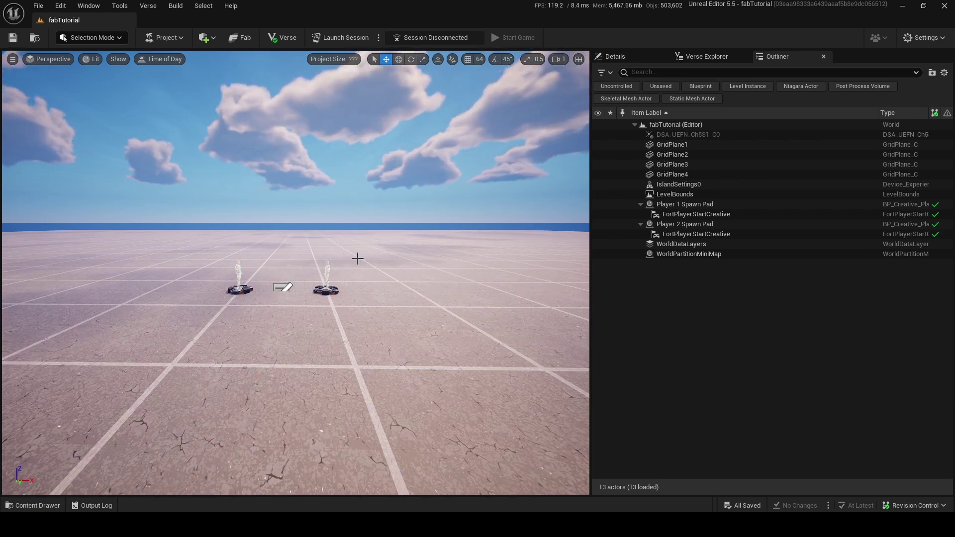
right_click_drag(339, 210, 338, 231)
key("s")
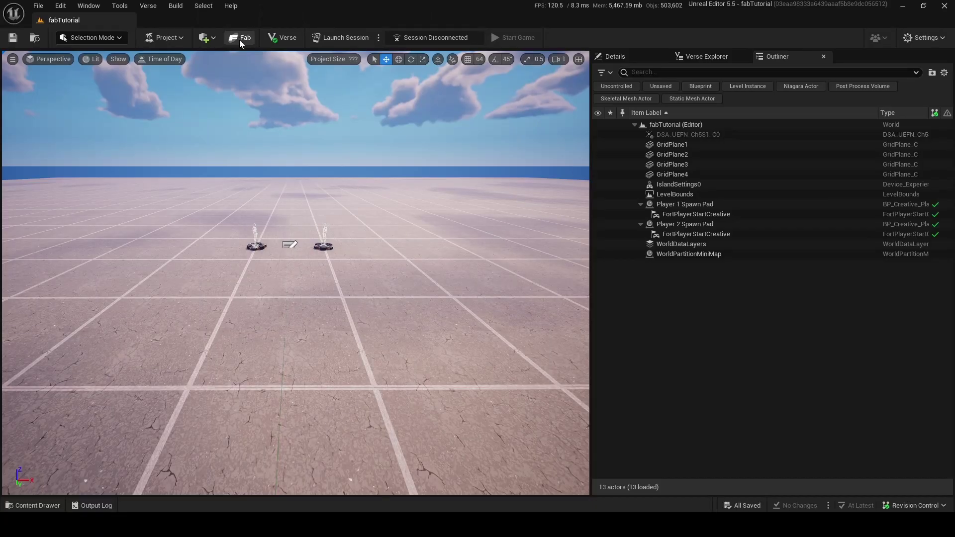
left_click(435, 186)
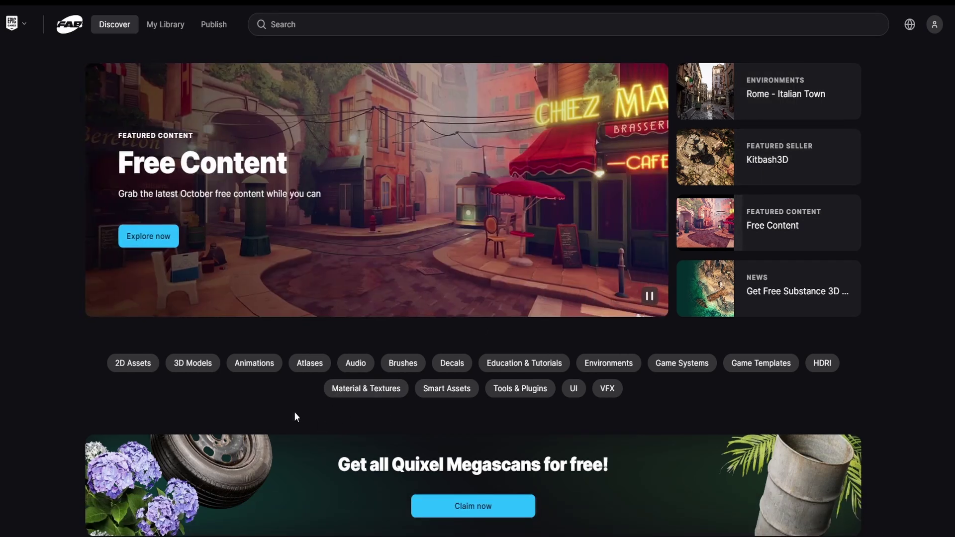
- Open the claim page for the free Quixel Megascans offer from the Fab home page
scroll(294, 413, "down", 6)
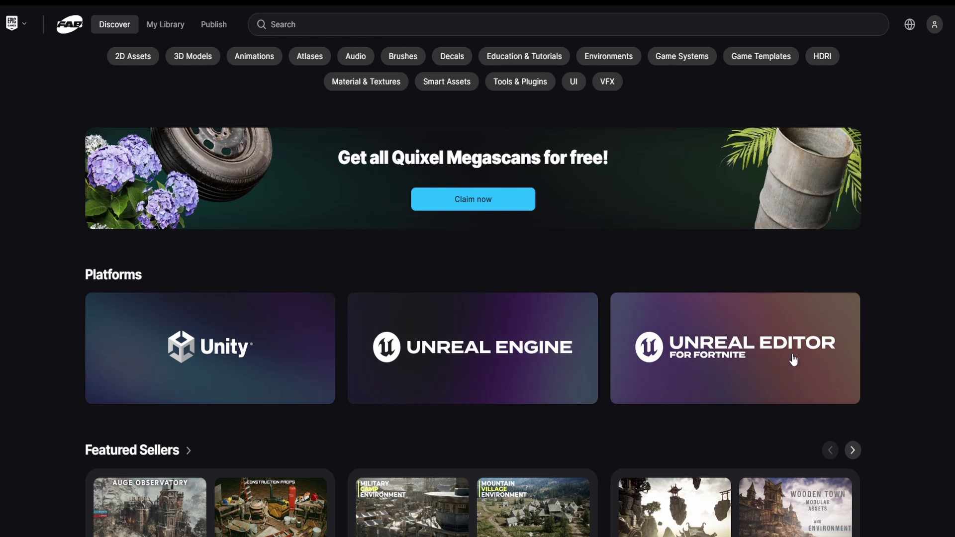
scroll(619, 242, "up", 3)
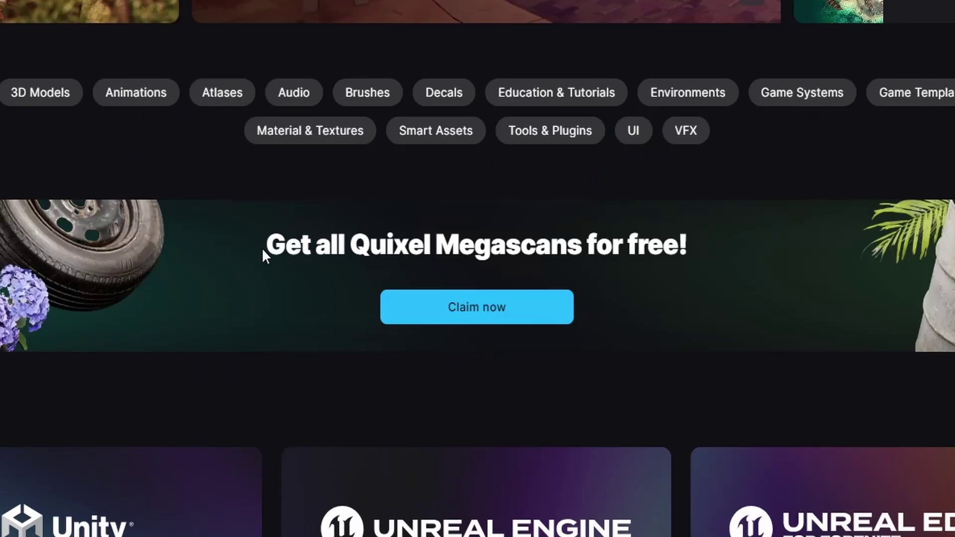
left_click_drag(336, 332, 612, 322)
left_click(583, 337)
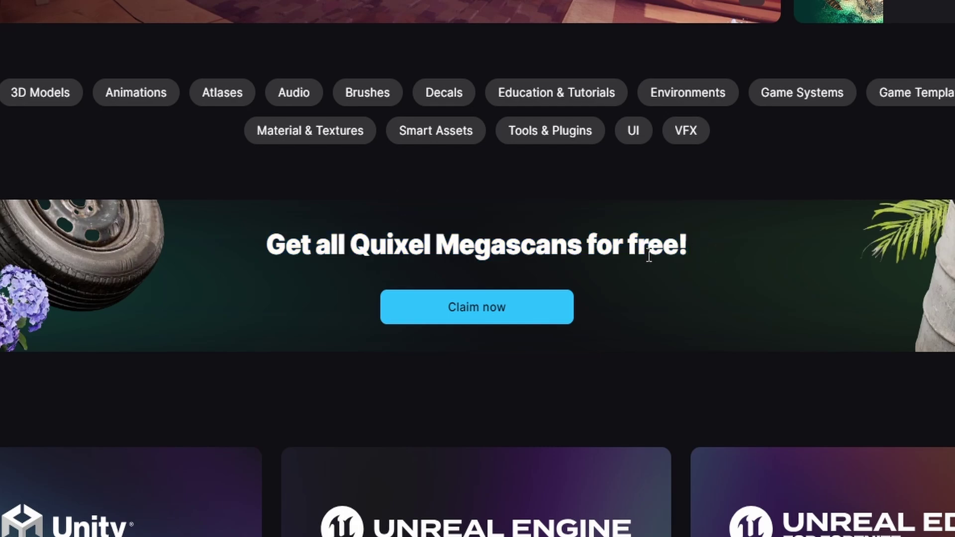
left_click(477, 307)
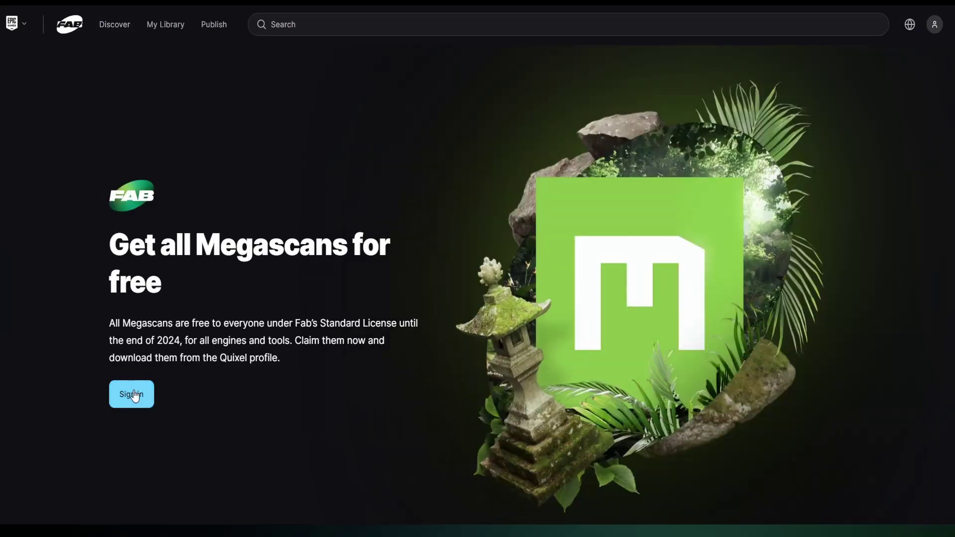
- Sign in on the Megascans offer page and claim all Megascans for free
left_click_drag(79, 259, 398, 273)
left_click(398, 273)
left_click(136, 404)
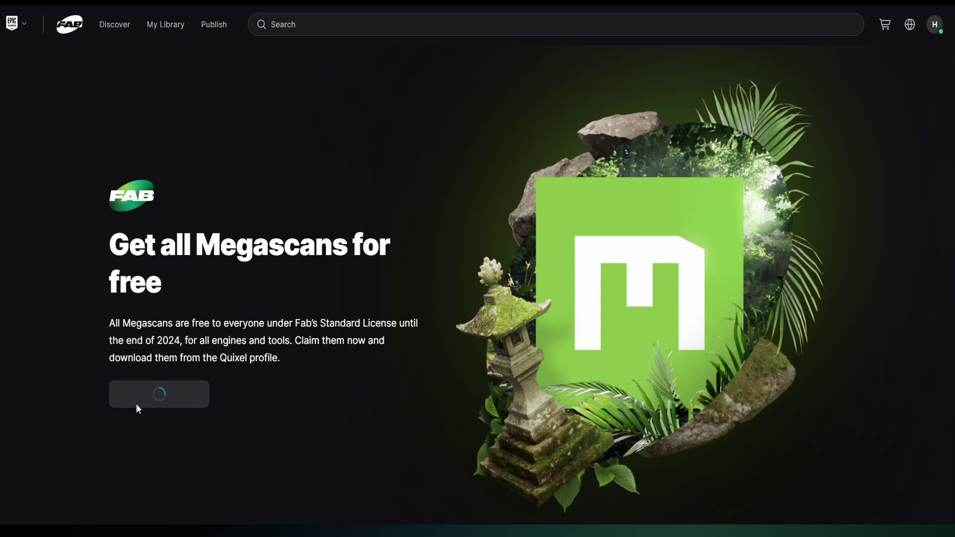
scroll(438, 247, "down", 10)
scroll(395, 154, "up", 8)
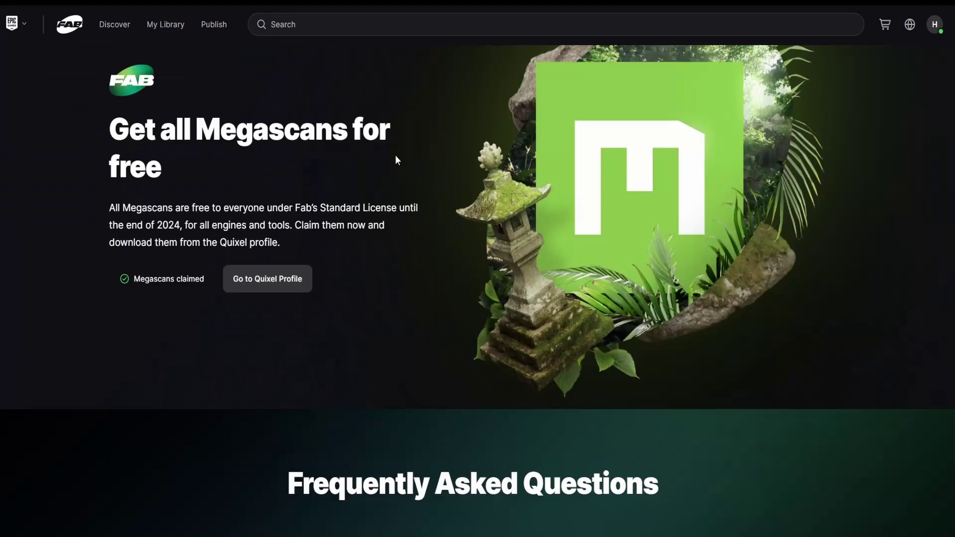
scroll(618, 214, "up", 3)
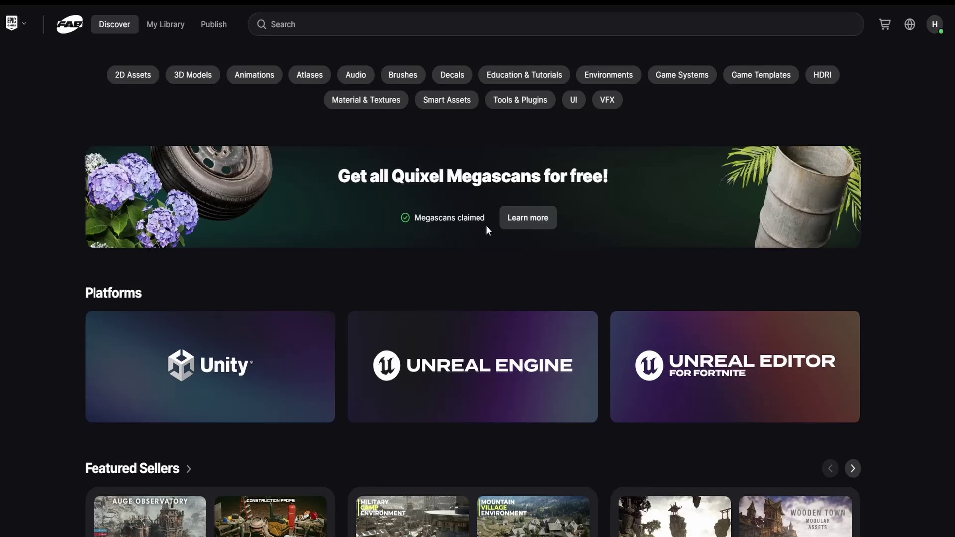
- Review the free Megascans offer and its claimed status on the home page banner and the offer page
left_click_drag(485, 226, 389, 224)
left_click(358, 250)
left_click_drag(611, 175, 334, 178)
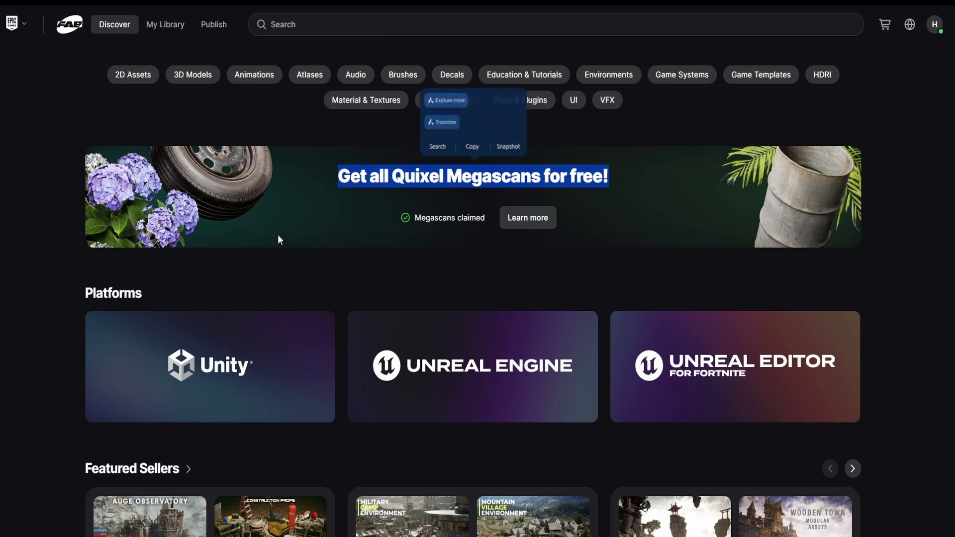
left_click(278, 234)
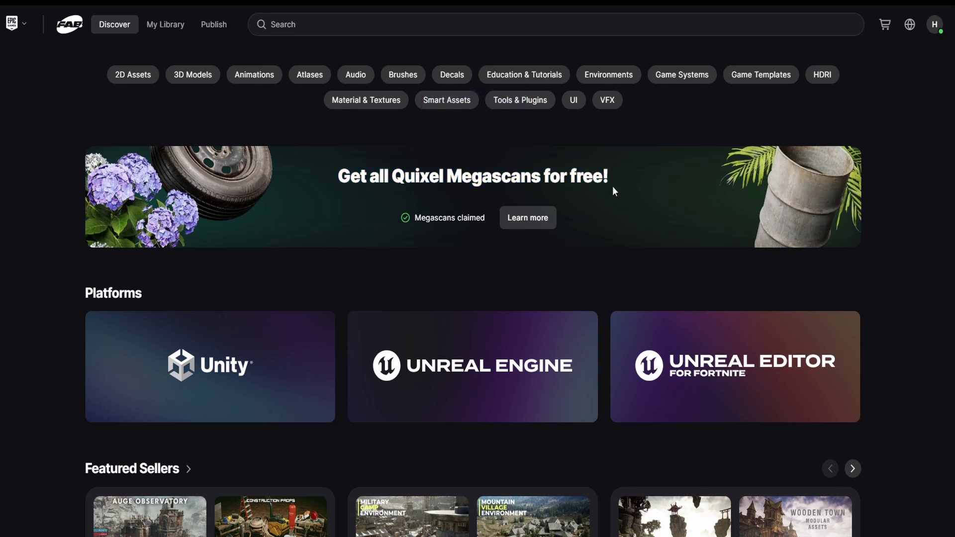
left_click(643, 189)
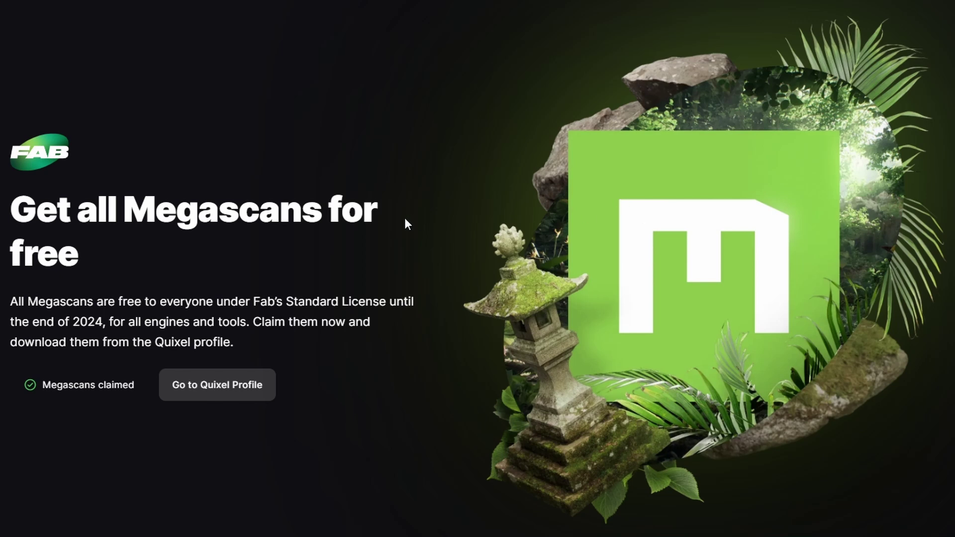
left_click_drag(19, 204, 98, 238)
left_click(98, 237)
left_click_drag(18, 201, 102, 301)
left_click(139, 280)
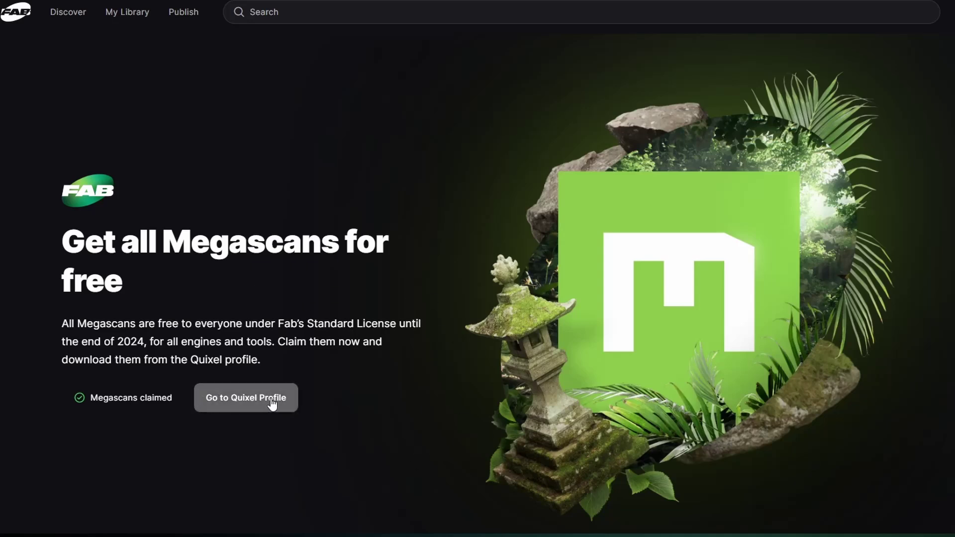
- Go to the Quixel profile and browse its catalogue of environments and 3D models
left_click(288, 405)
scroll(855, 291, "down", 1)
scroll(856, 291, "down", 10)
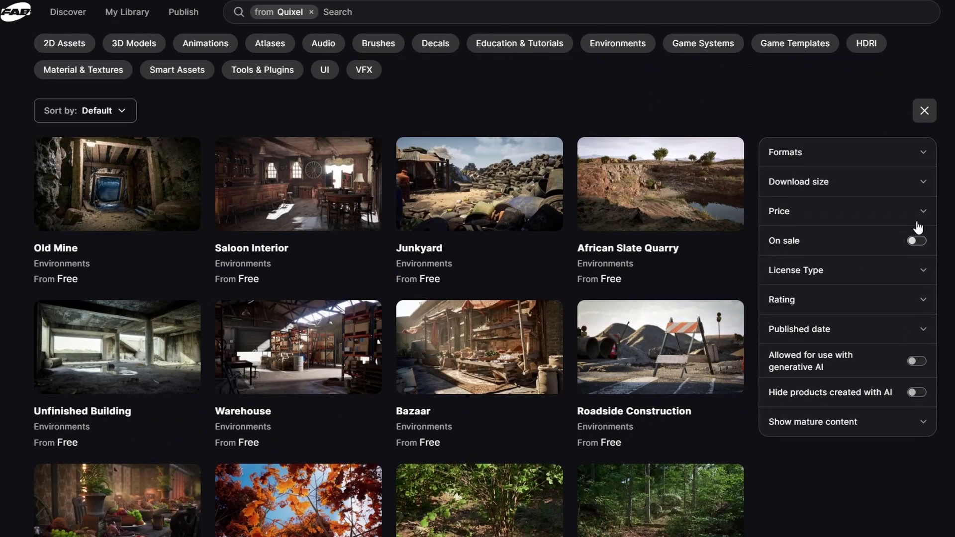
scroll(478, 269, "down", 15)
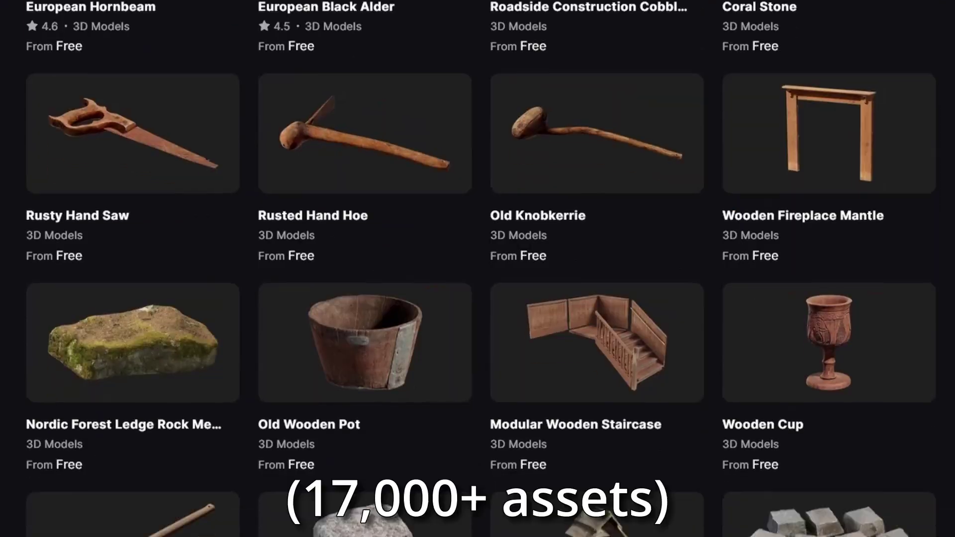
scroll(477, 269, "down", 5)
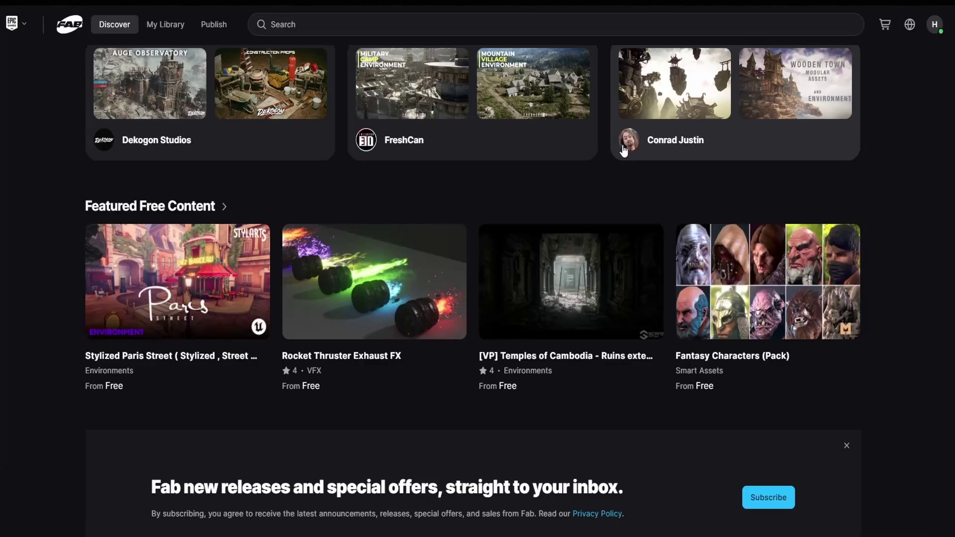
- Open the Fantasy Characters (Pack) listing from the Featured Free Content on the Discover page
scroll(196, 155, "down", 3)
scroll(195, 226, "down", 1)
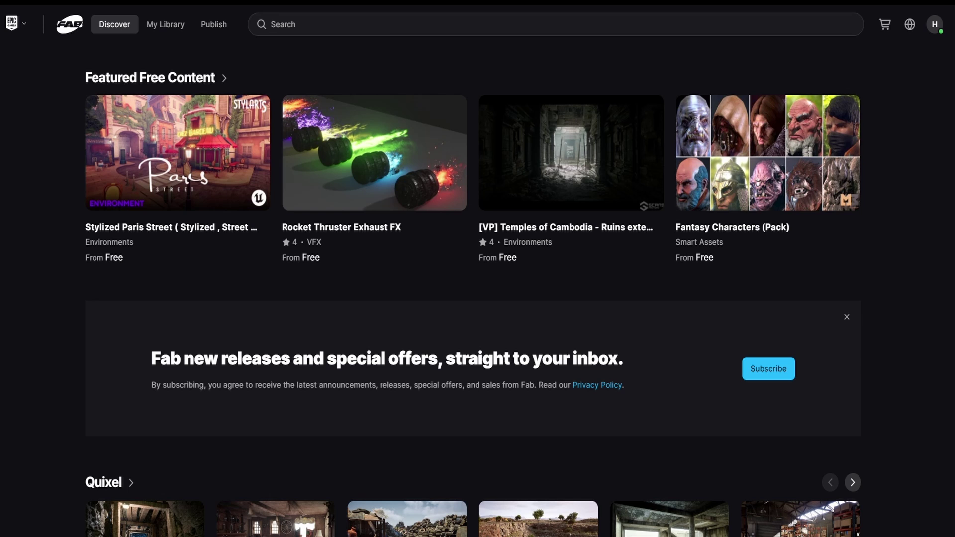
scroll(735, 277, "up", 2)
left_click(720, 321)
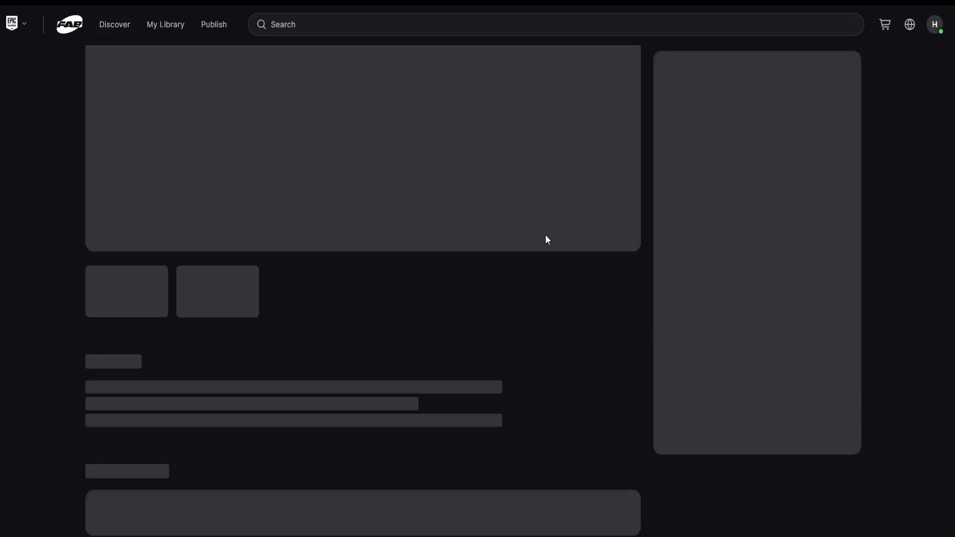
- Look through the preview images of the characters in the Fantasy Characters pack
left_click(256, 453)
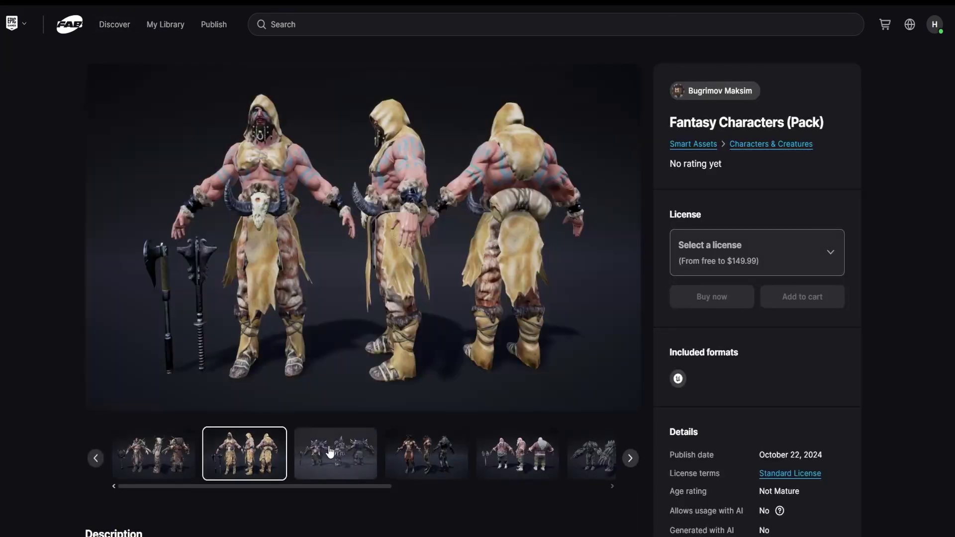
left_click(335, 452)
left_click(427, 453)
left_click(547, 465)
left_click(608, 462)
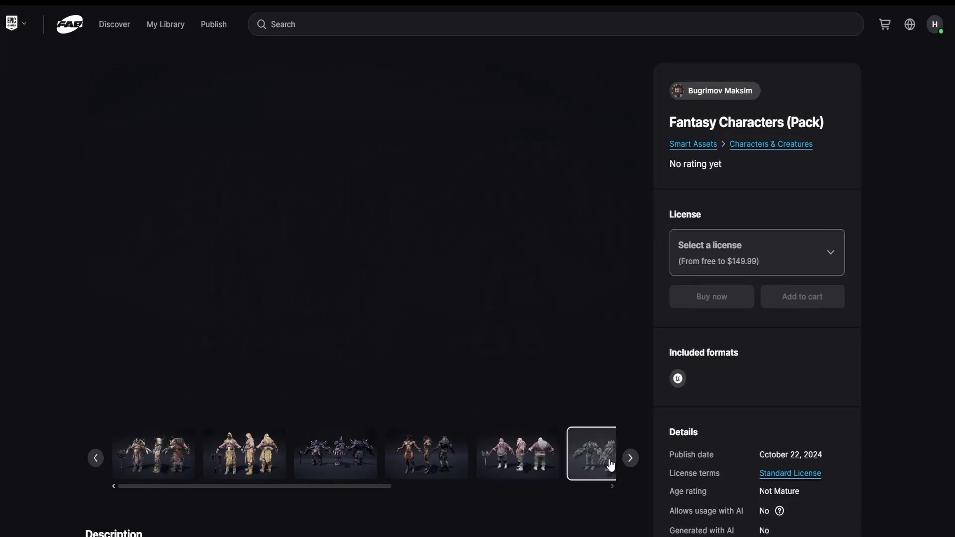
left_click(633, 459)
left_click(434, 449)
left_click(557, 455)
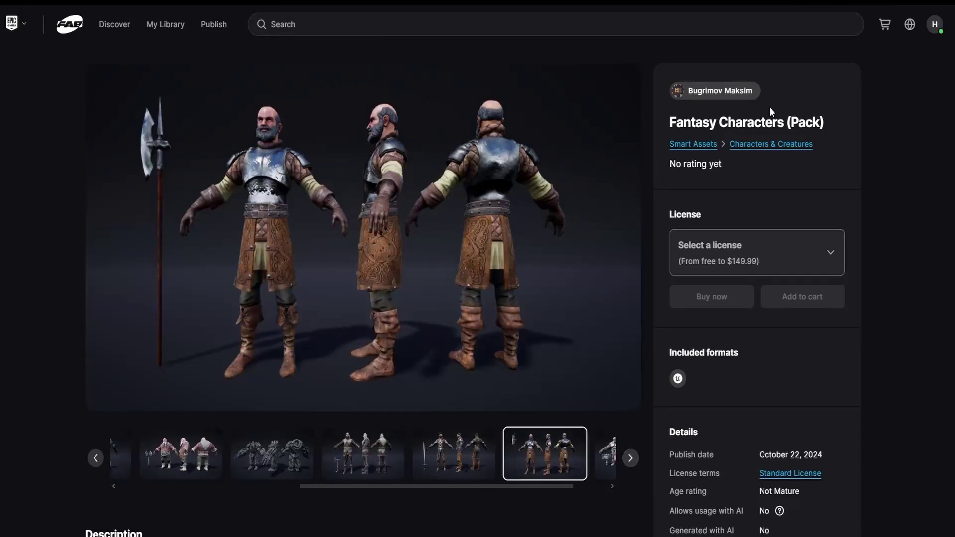
- Examine the pack's license options and its details on publish date, license terms, age rating and AI usage
left_click(832, 253)
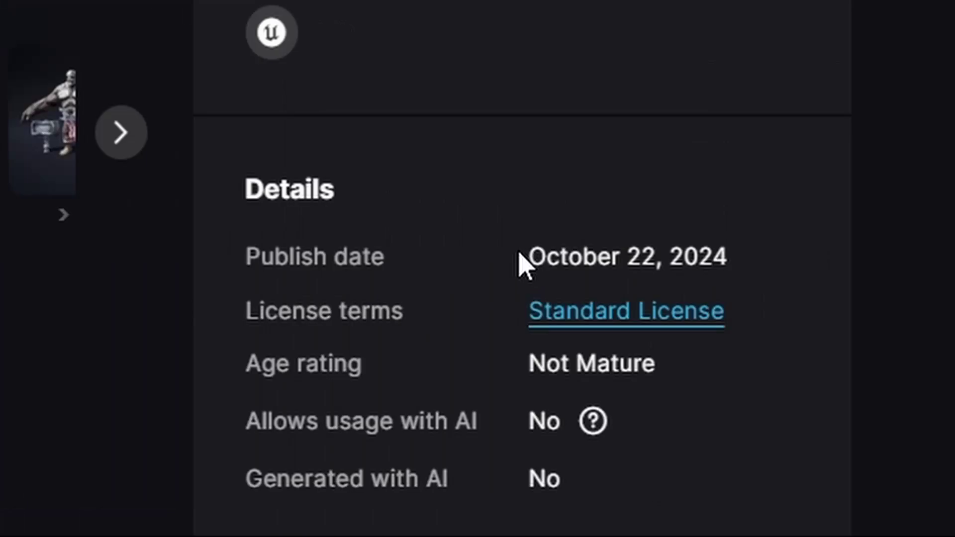
left_click_drag(519, 255, 759, 264)
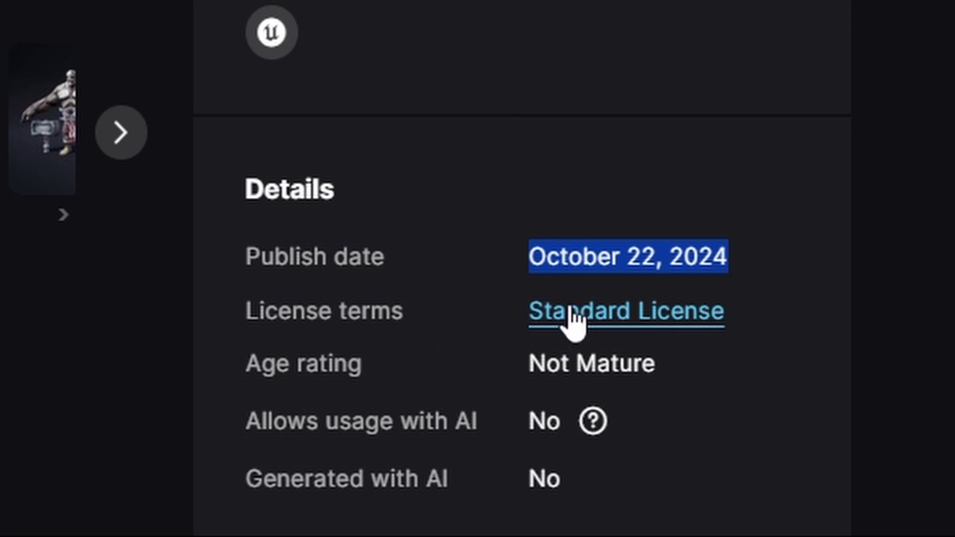
left_click_drag(243, 364, 661, 356)
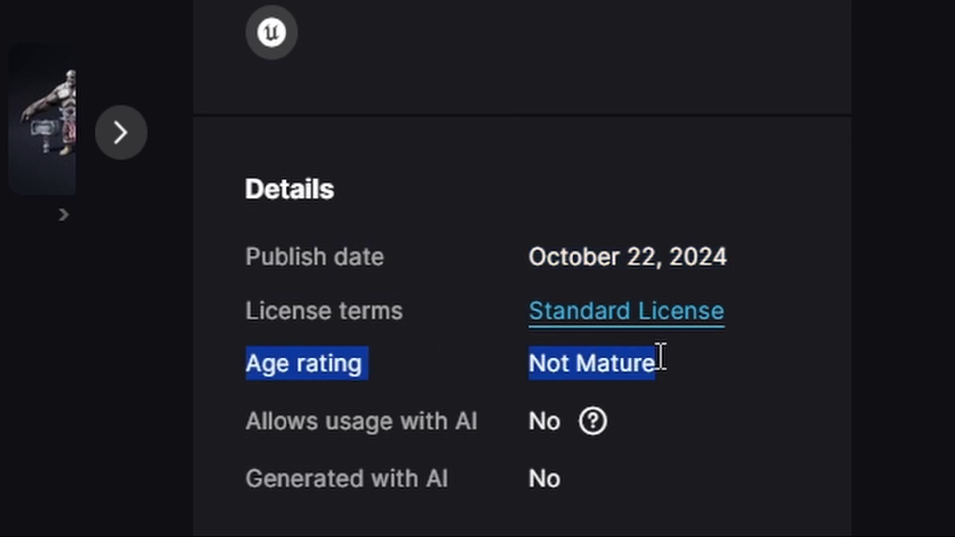
left_click(678, 377)
left_click_drag(241, 434, 444, 432)
left_click(384, 429)
mouse_move(594, 418)
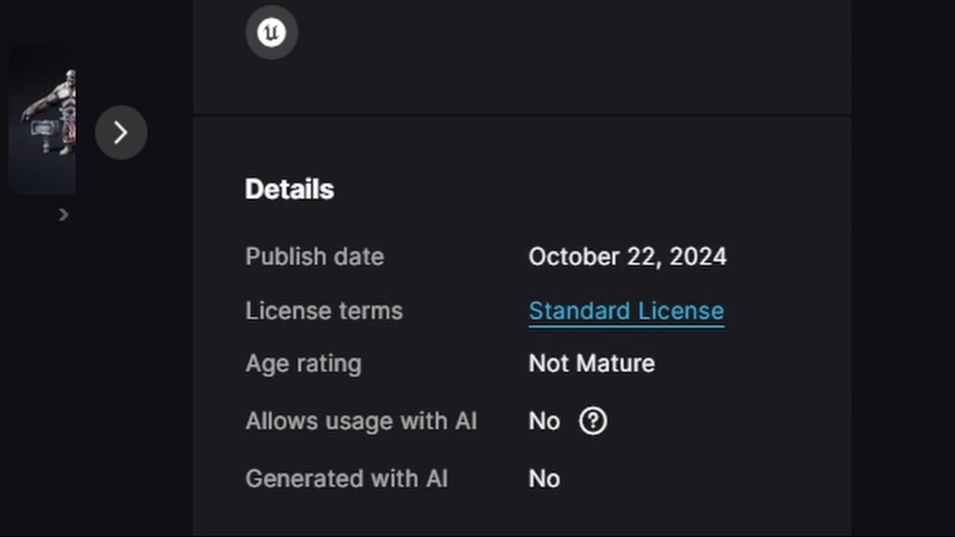
- Expand the pack's full description and read through it
scroll(97, 268, "down", 3)
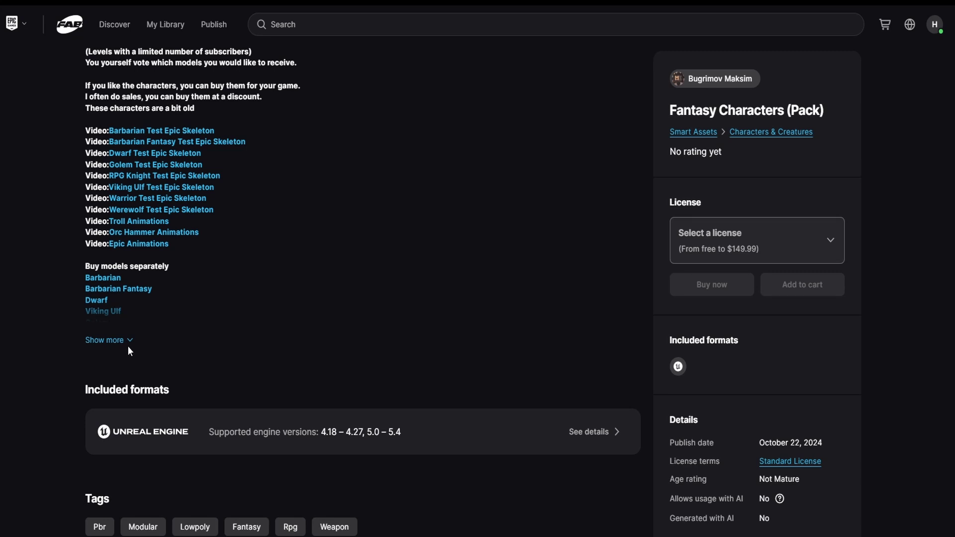
left_click(128, 342)
scroll(79, 82, "up", 1)
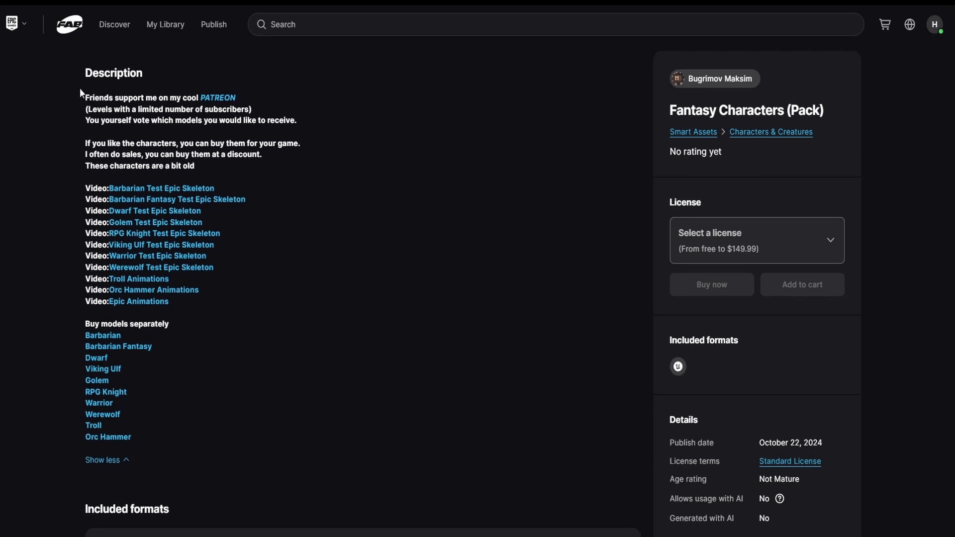
left_click_drag(81, 94, 241, 156)
left_click(243, 171)
scroll(319, 321, "down", 5)
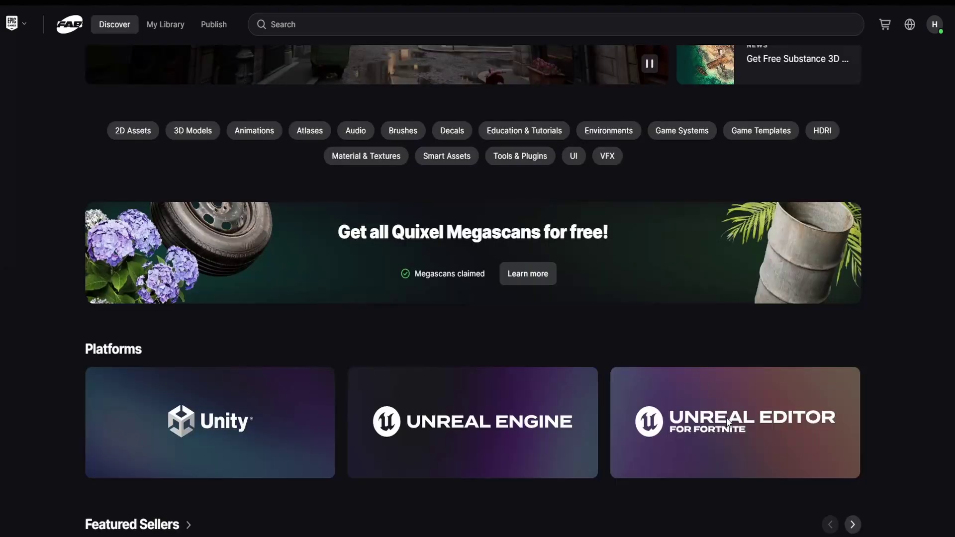
- Open the Unreal Editor for Fortnite catalogue and sort its products by Price (Lowest first)
left_click(726, 417)
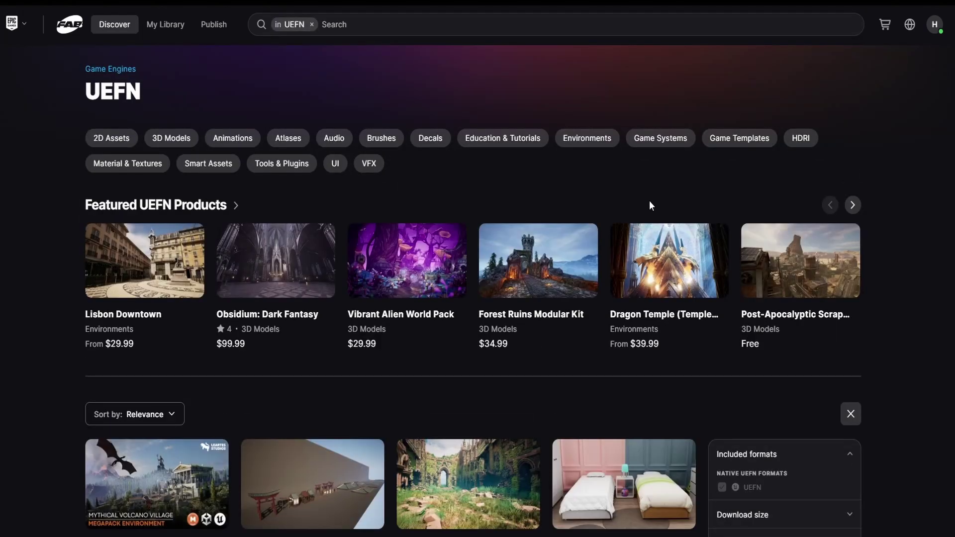
scroll(814, 187, "down", 4)
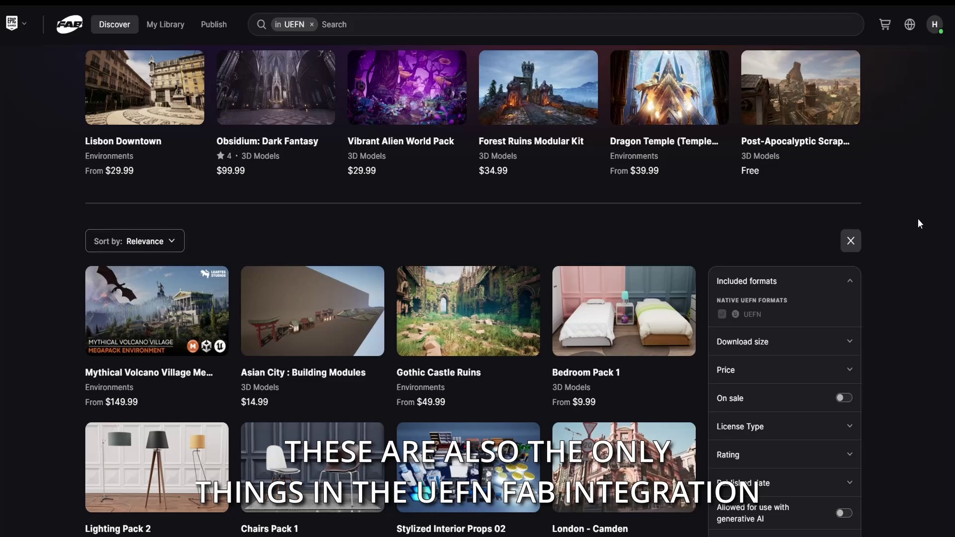
scroll(921, 217, "down", 2)
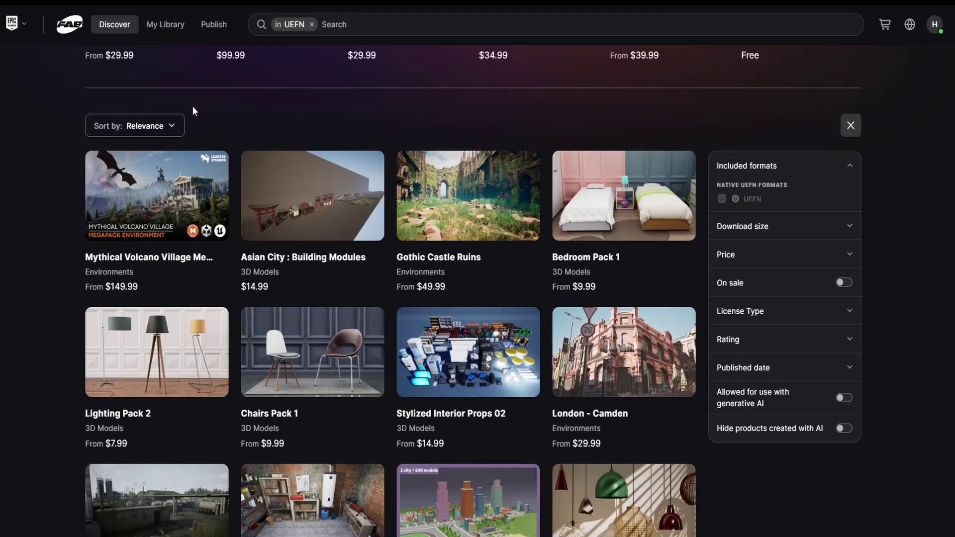
left_click(144, 126)
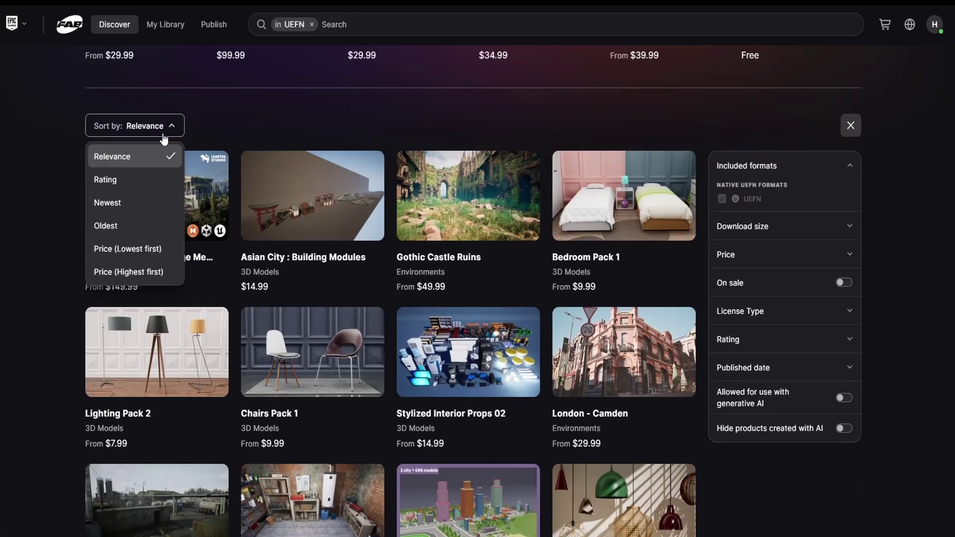
left_click(145, 254)
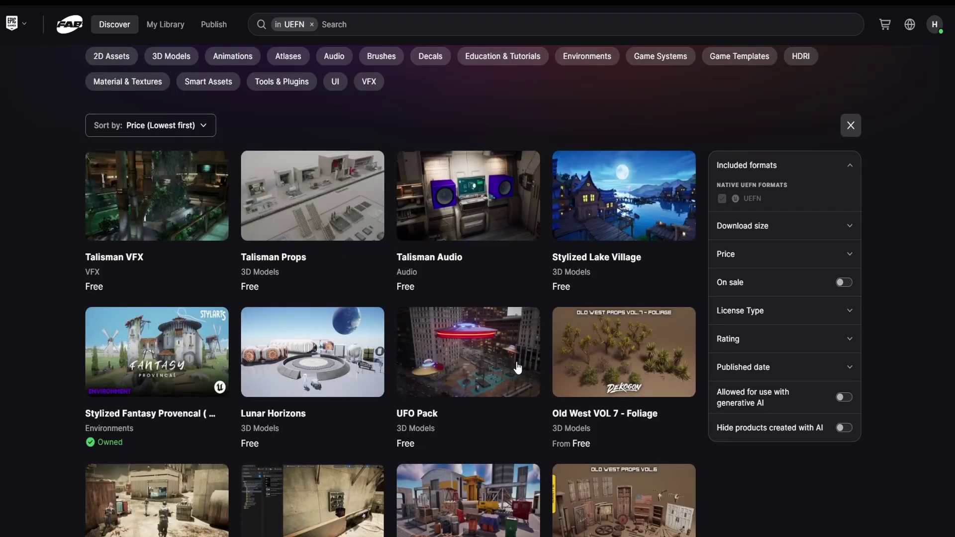
- Examine the options of the Download size and Price filters, collapsing each one again
left_click(794, 225)
scroll(794, 276, "down", 1)
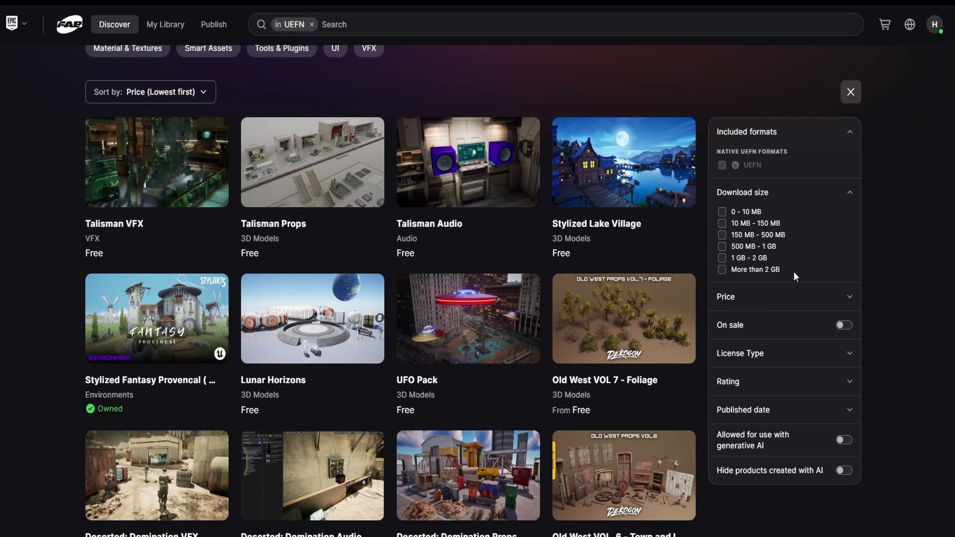
left_click(795, 191)
left_click(778, 221)
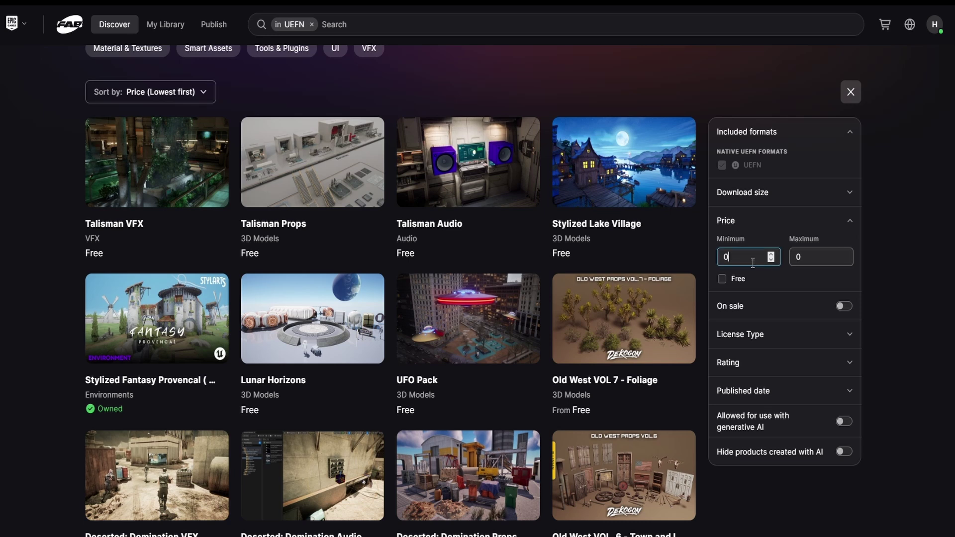
left_click(766, 224)
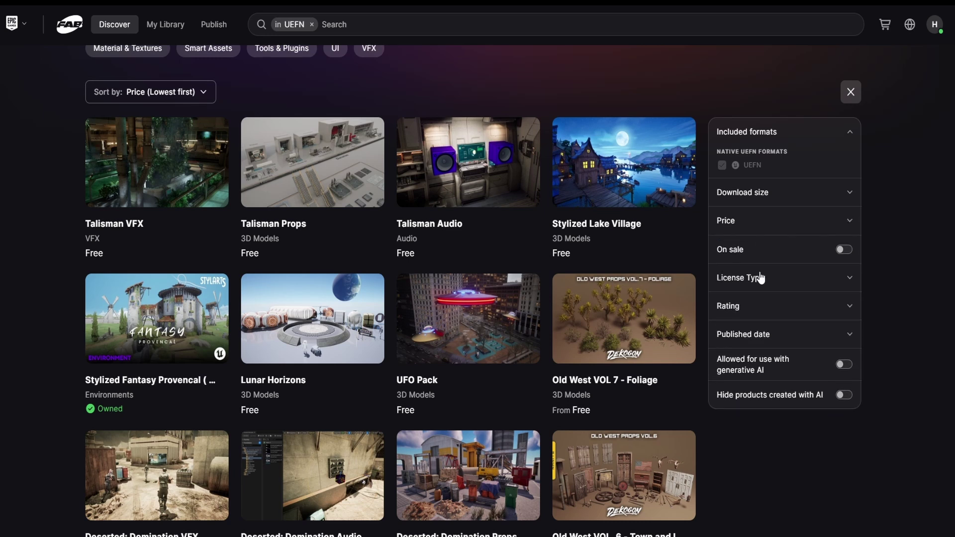
- Try the On sale filter, turn it back off, and expand the License Type filter to examine its options
left_click(844, 250)
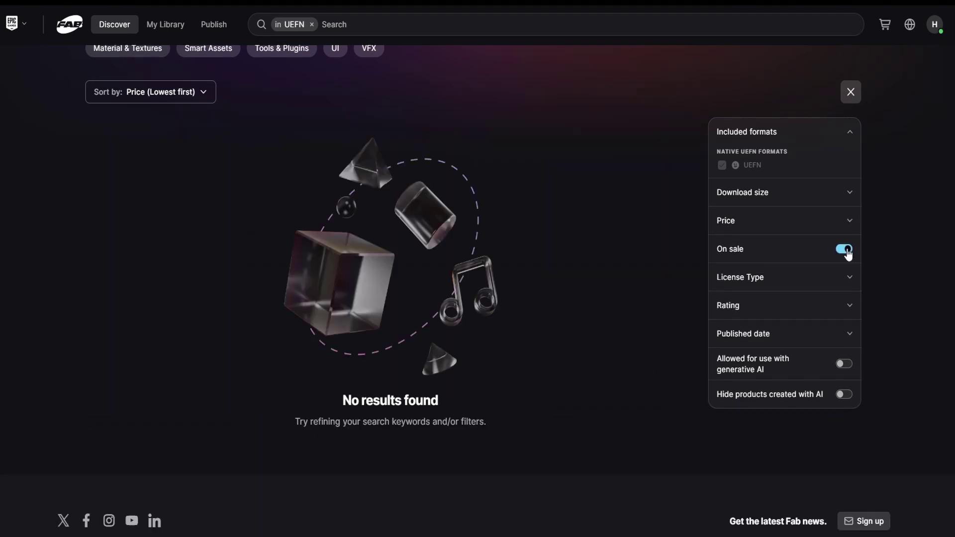
left_click(845, 250)
left_click(780, 277)
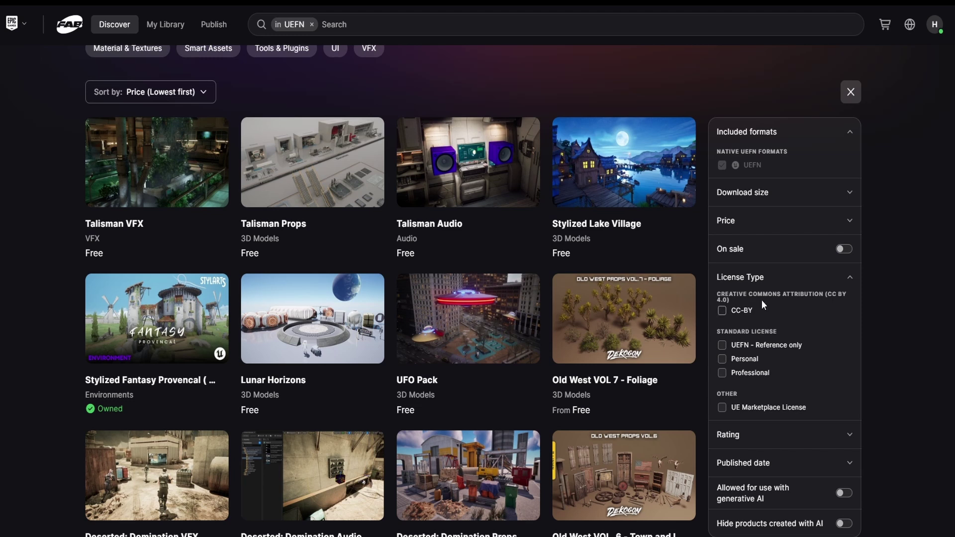
left_click(741, 298)
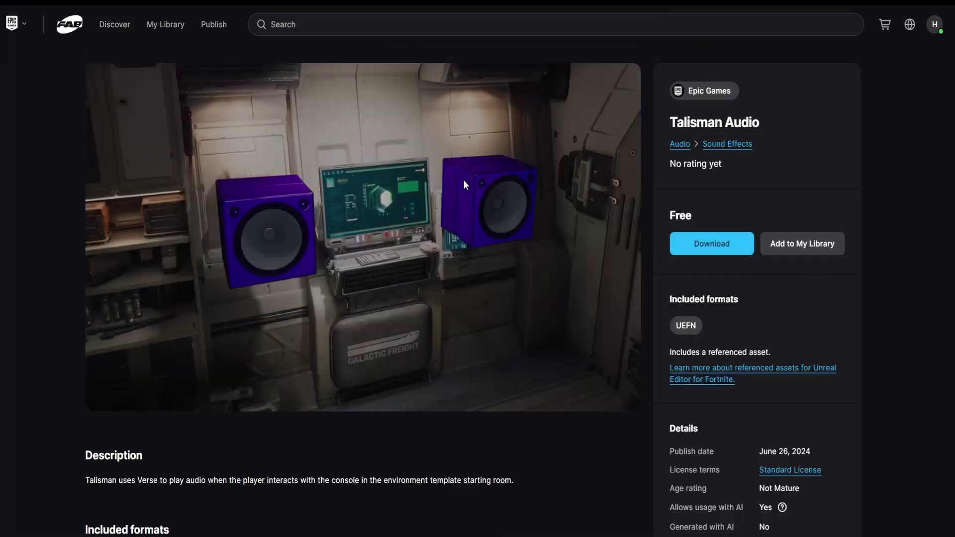
- Examine the Talisman Audio product's description, included formats and license terms
scroll(775, 336, "down", 2)
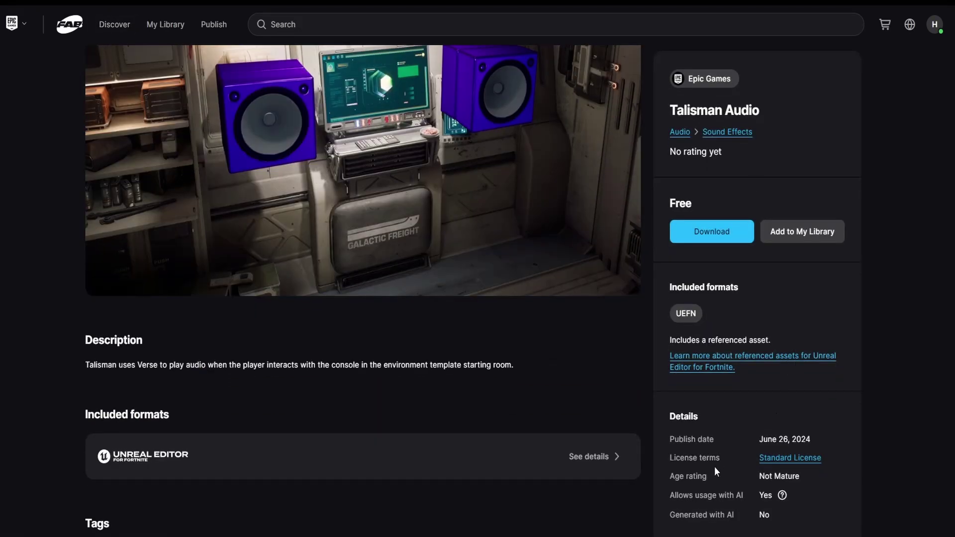
left_click_drag(754, 462, 828, 460)
left_click(829, 460)
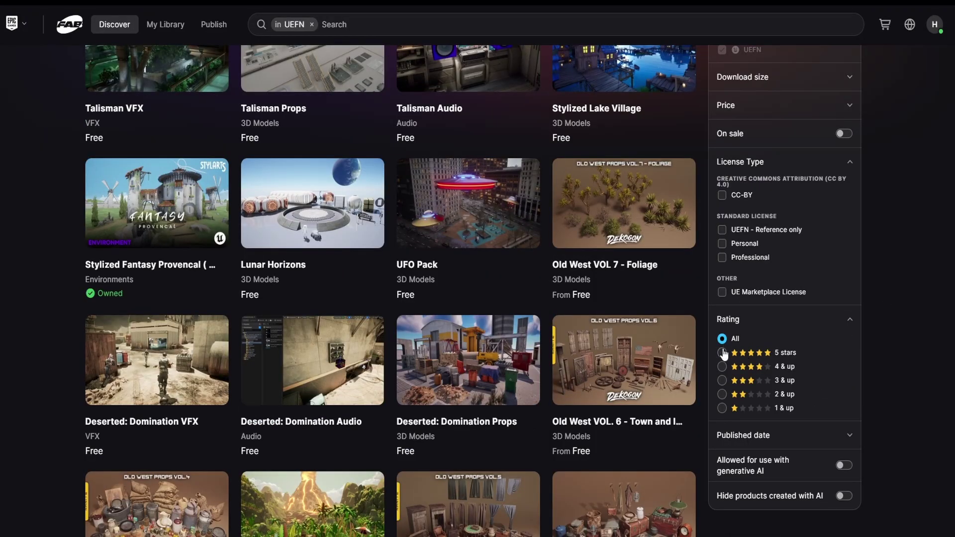
- Examine the Rating options and expand the Published date filter
scroll(742, 342, "down", 2)
left_click(796, 321)
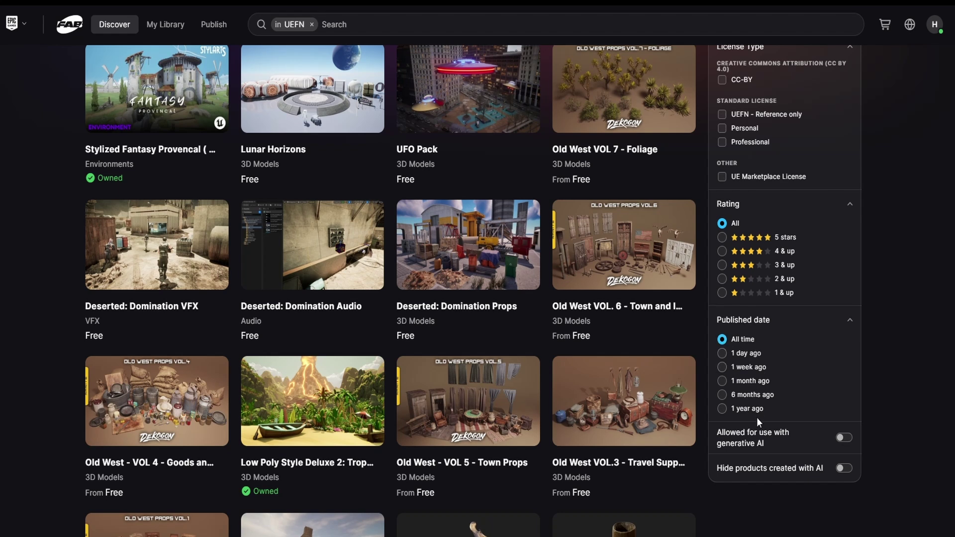
- Turn on the filters Allowed for use with generative AI and Hide products created with AI
scroll(756, 421, "down", 2)
left_click(783, 328)
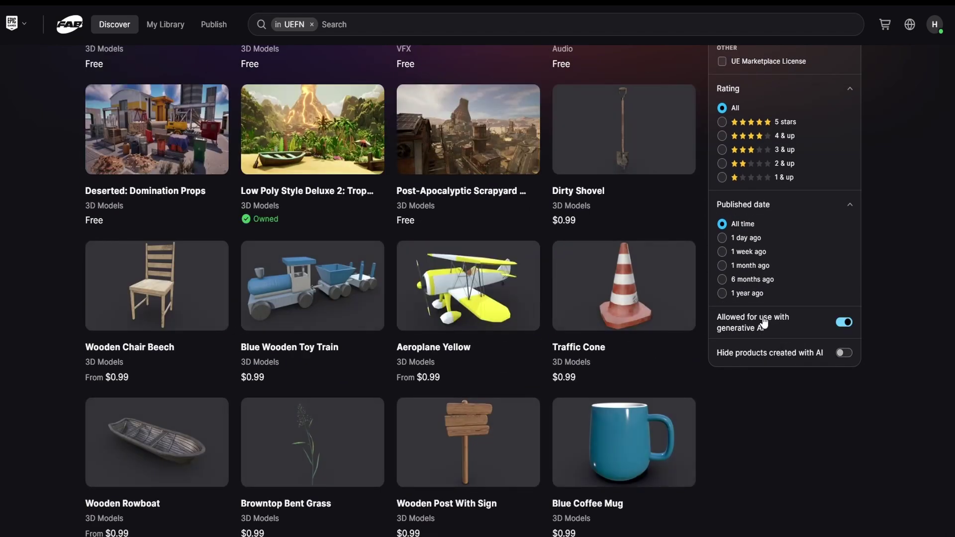
scroll(677, 323, "up", 4)
scroll(739, 415, "down", 3)
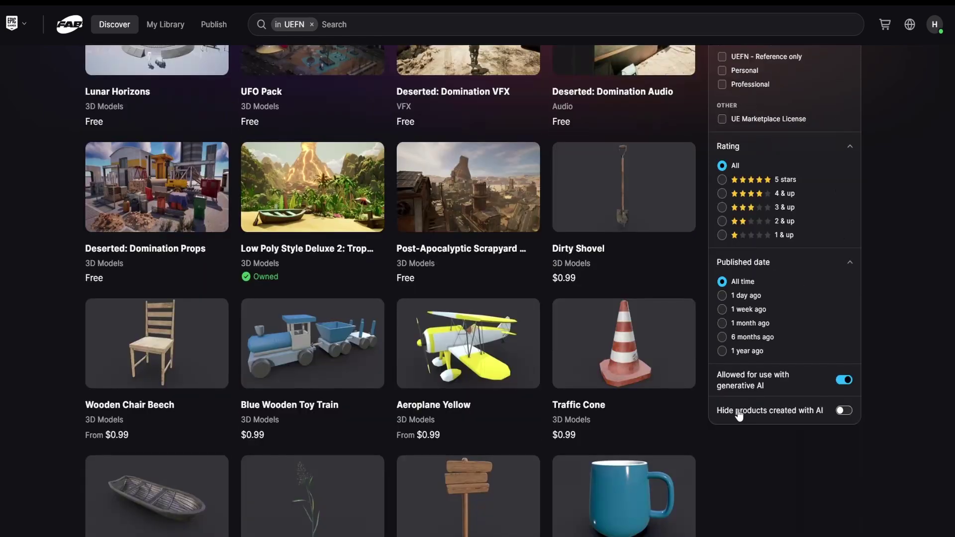
left_click(850, 413)
- Browse the filtered UEFN products and return to the category list
scroll(850, 414, "down", 2)
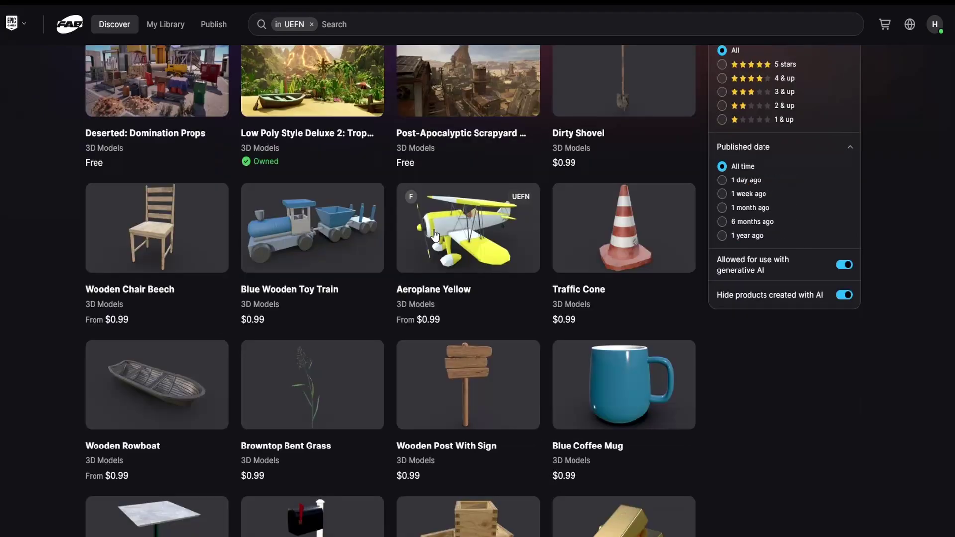
scroll(855, 412, "up", 2)
scroll(483, 272, "down", 10)
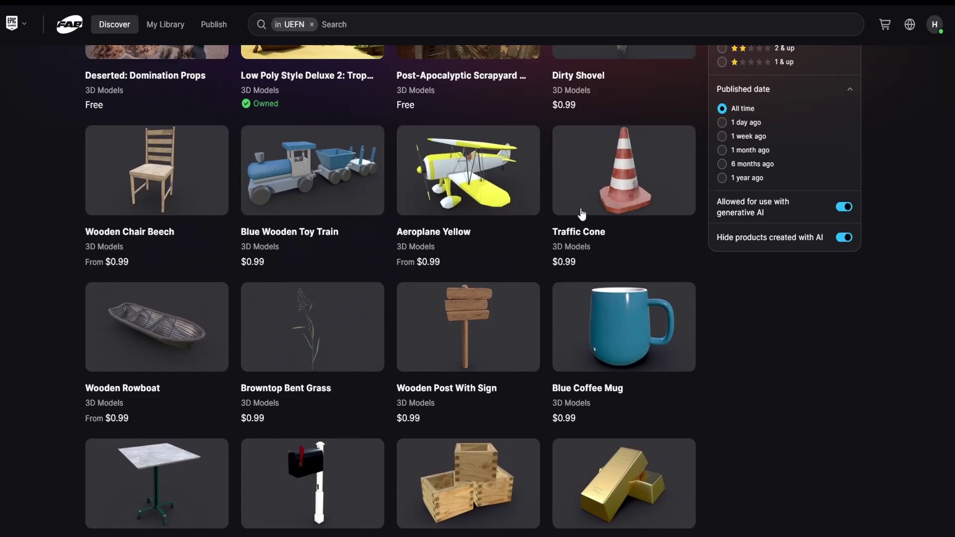
scroll(709, 303, "up", 7)
scroll(422, 199, "up", 7)
scroll(434, 234, "up", 3)
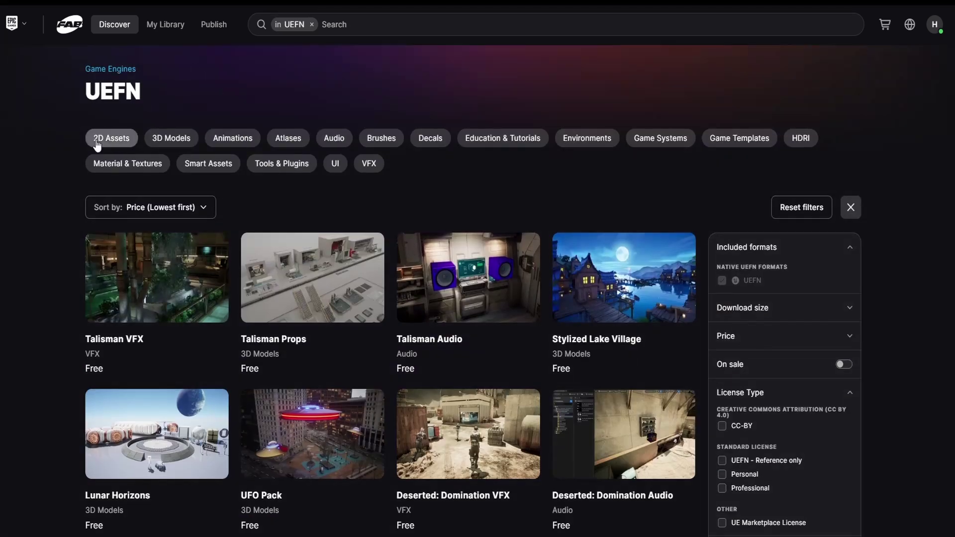
- Check the UEFN Audio and Education & Tutorials categories, returning to the full UEFN catalogue
left_click(345, 139)
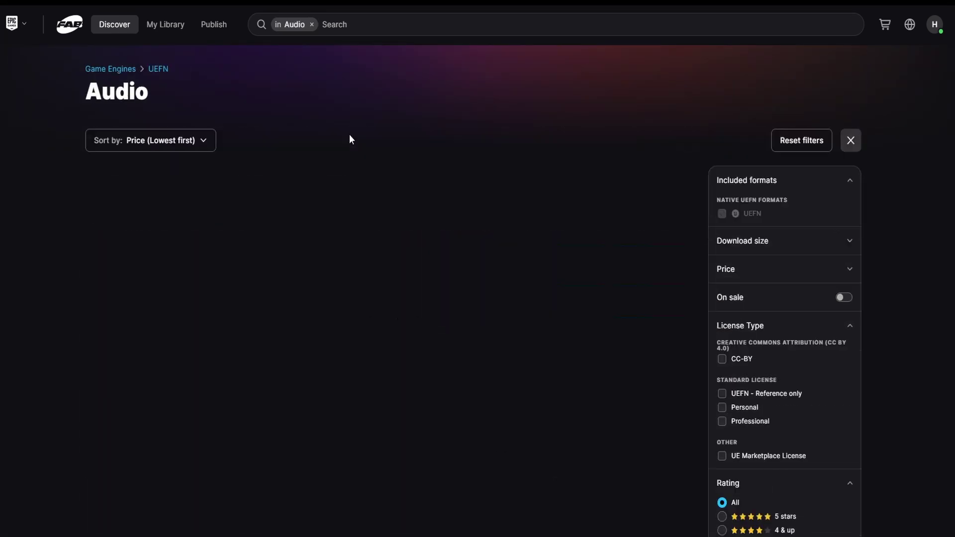
key("alt+Left")
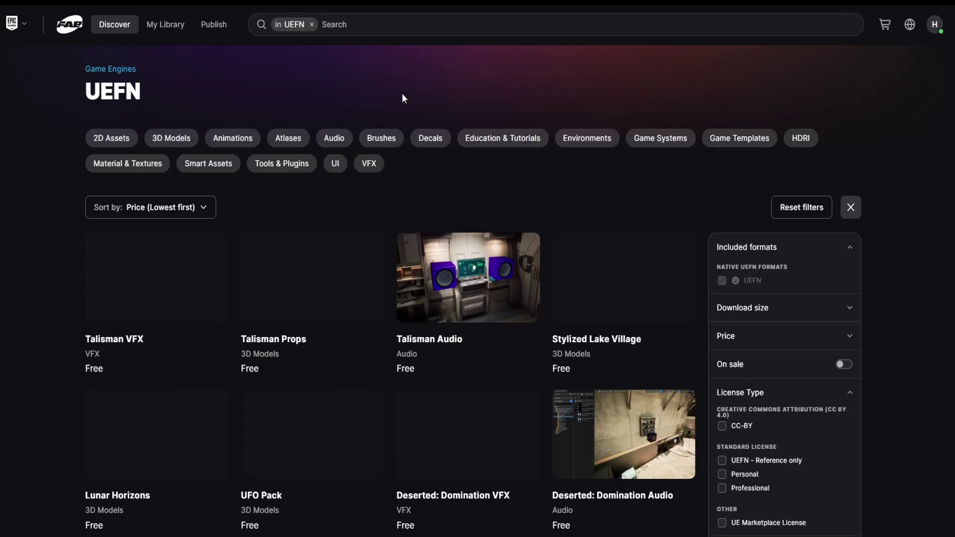
left_click(501, 136)
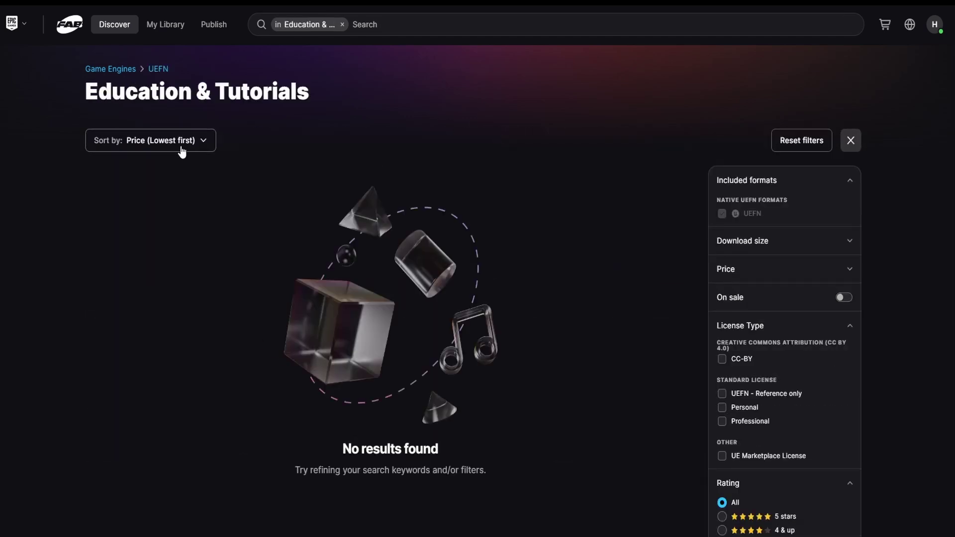
key("alt+Left")
key("alt+Left")
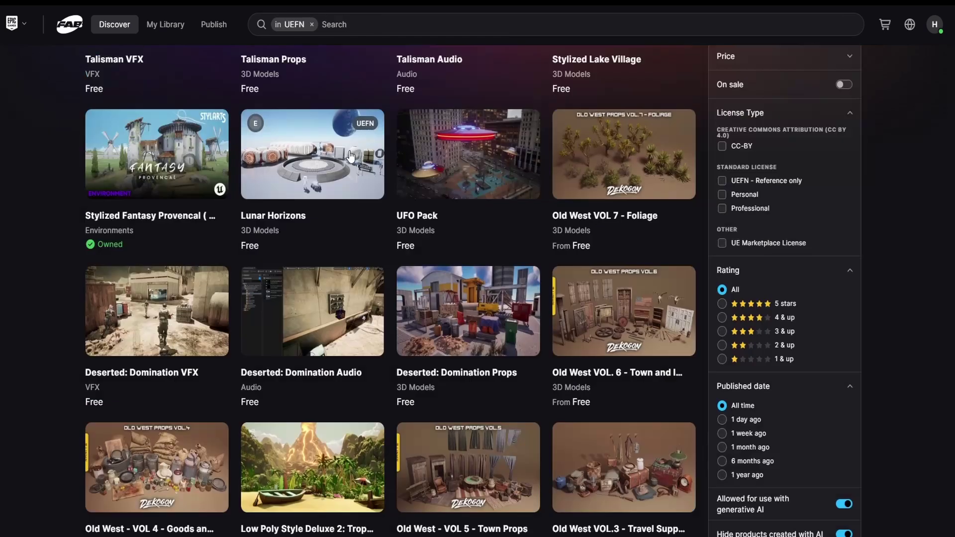
- Return to the Discover page and open Quixel's Old Mine environment
left_click(114, 31)
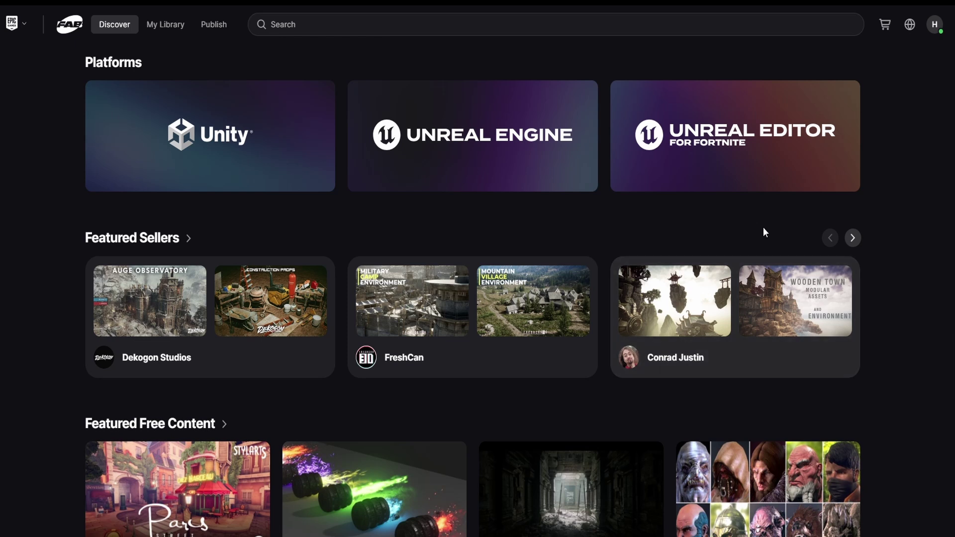
scroll(154, 133, "down", 10)
left_click(140, 192)
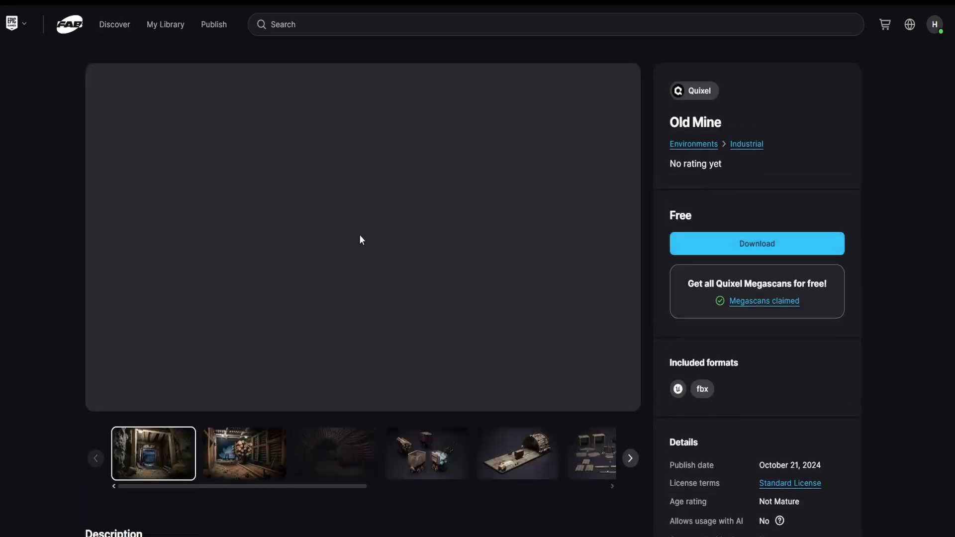
- Look through the preview images of the Old Mine environment
left_click(244, 447)
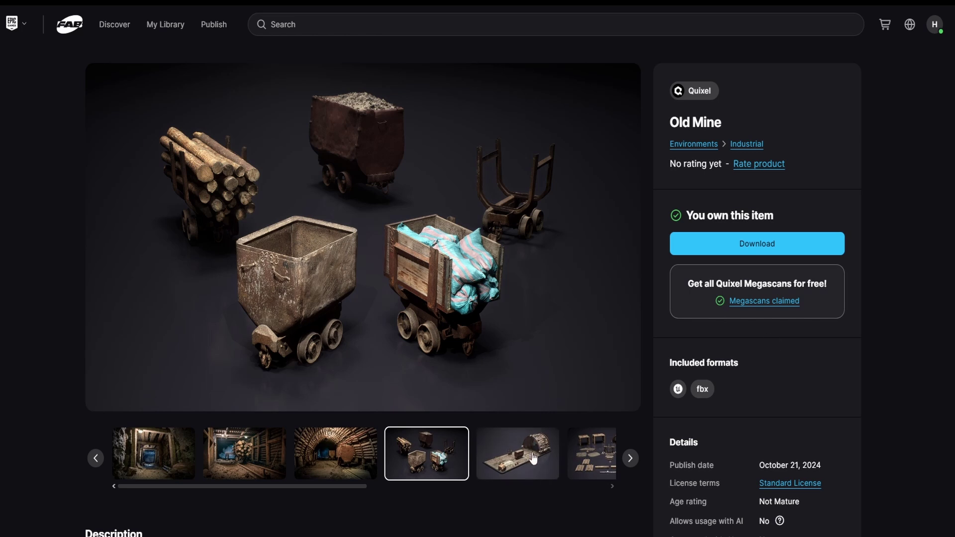
left_click(533, 459)
left_click(597, 463)
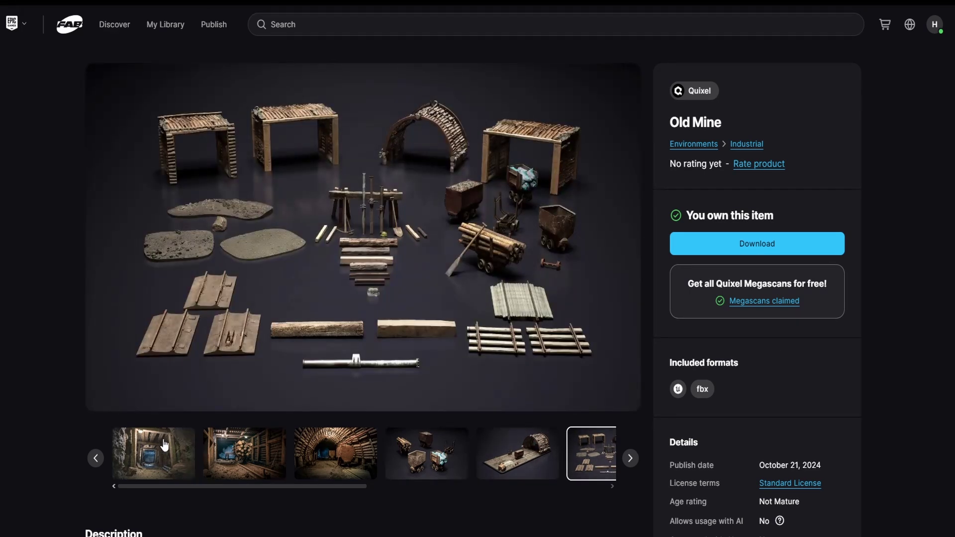
left_click(630, 458)
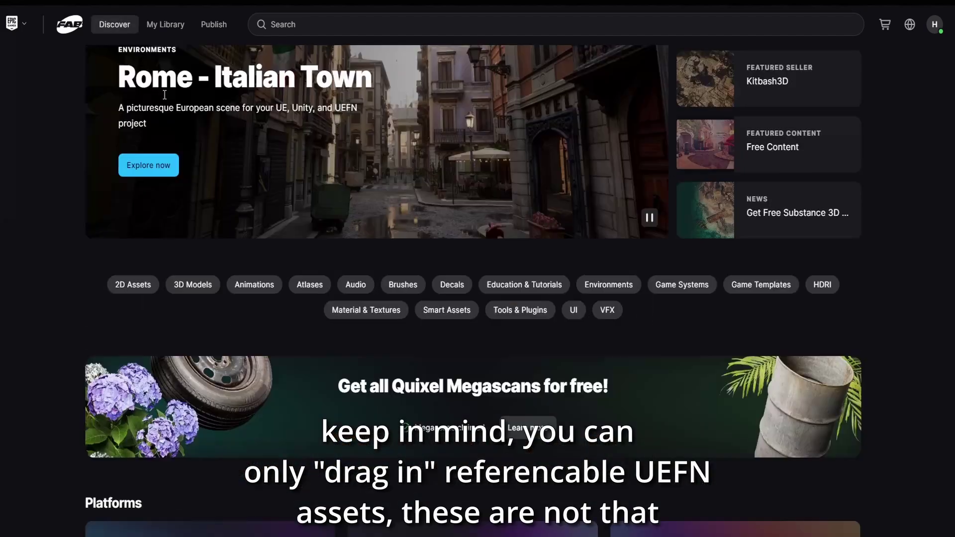
- View the Saloon Interior product page from the Discover page and return
scroll(249, 276, "down", 10)
left_click(277, 256)
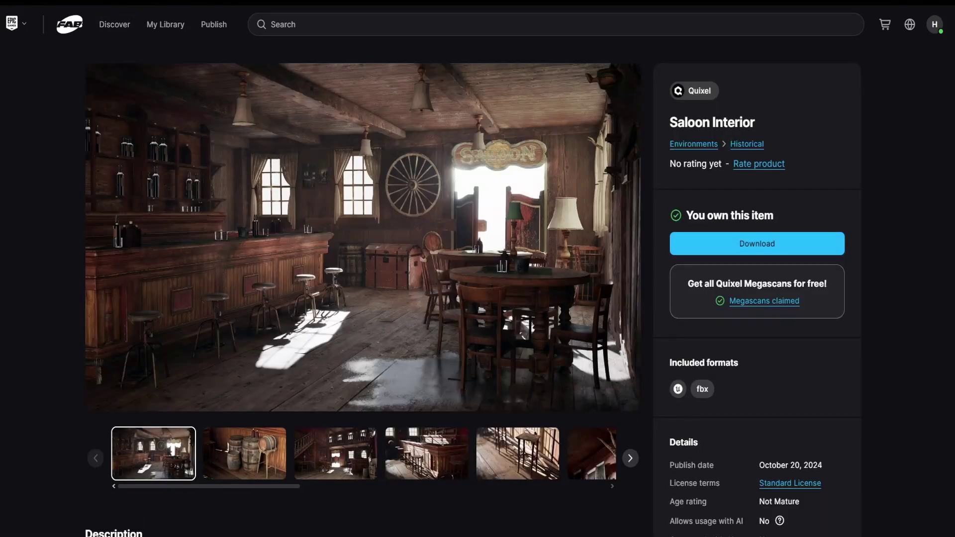
key("alt+Left")
- Open Quixel's seller page, browse its products, and return to the Discover page
left_click(105, 193)
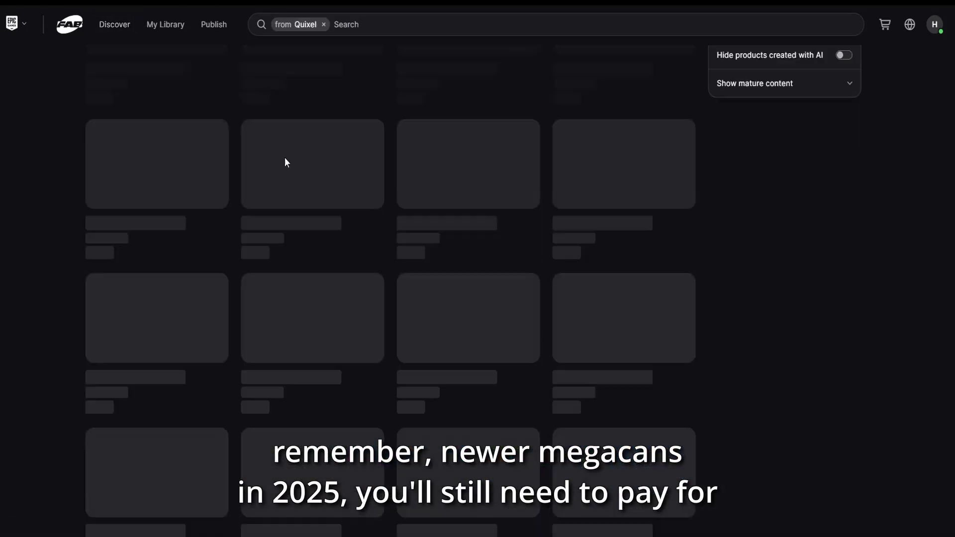
scroll(333, 151, "down", 5)
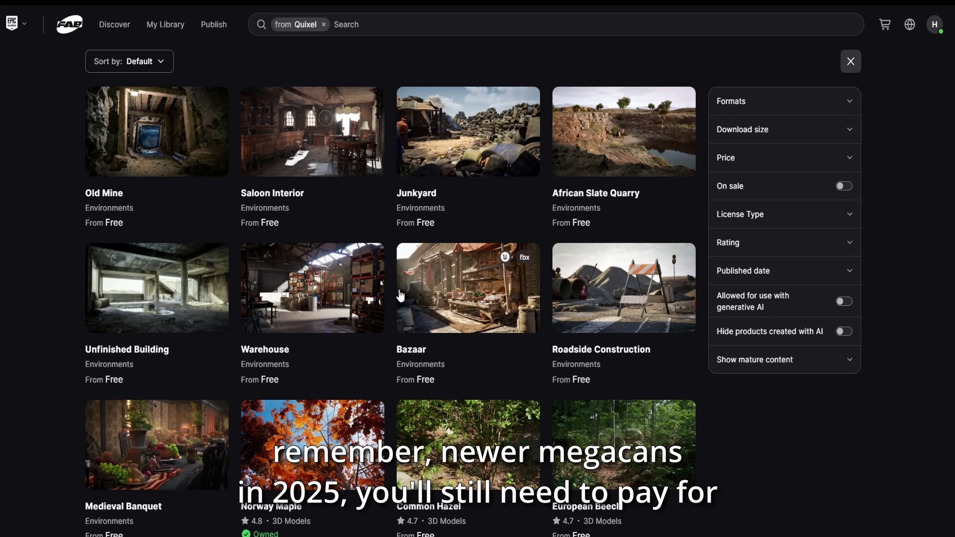
scroll(401, 296, "down", 5)
scroll(40, 82, "up", 10)
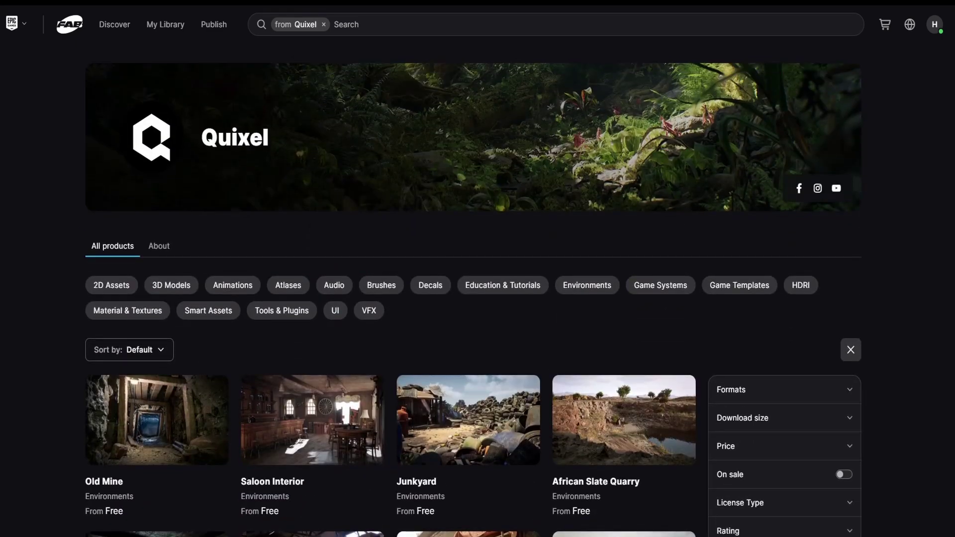
key("alt+Left")
- Browse the UE Tools & Plugins, Free Content and Smart Assets: Characters & Creatures sections of the Discover page
scroll(465, 235, "down", 3)
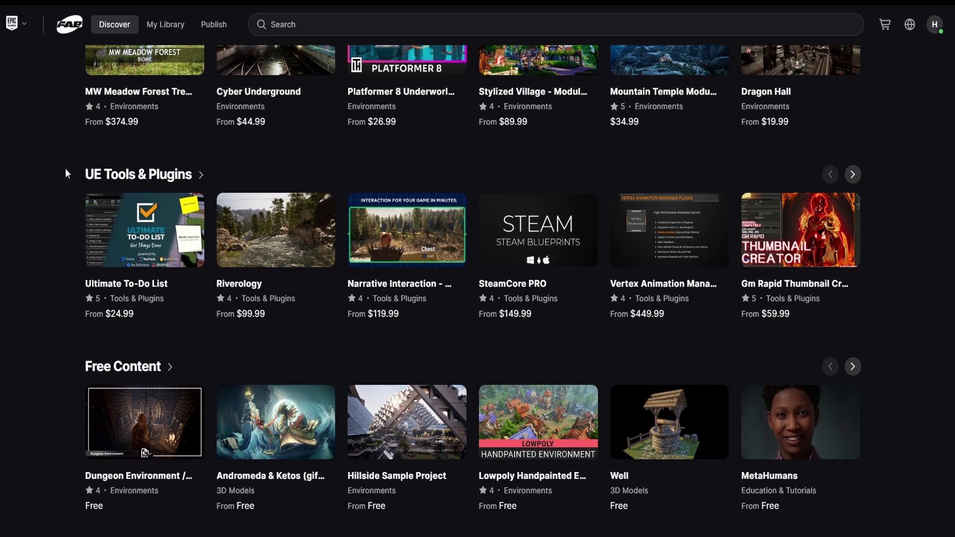
left_click_drag(64, 168, 295, 172)
left_click(295, 171)
scroll(572, 200, "down", 3)
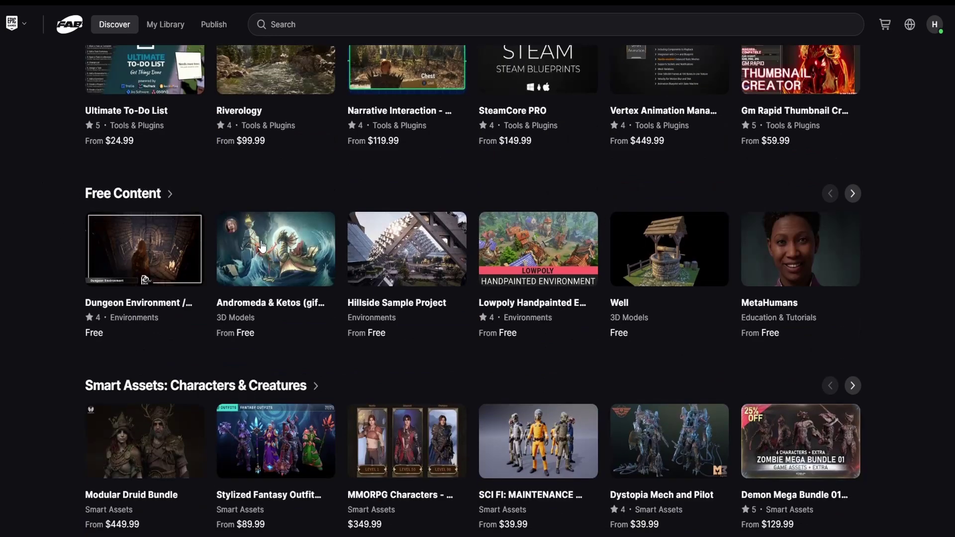
scroll(244, 234, "down", 4)
- Open the Modular Druid Bundle and examine its preview image and license price range
left_click_drag(152, 299, 122, 298)
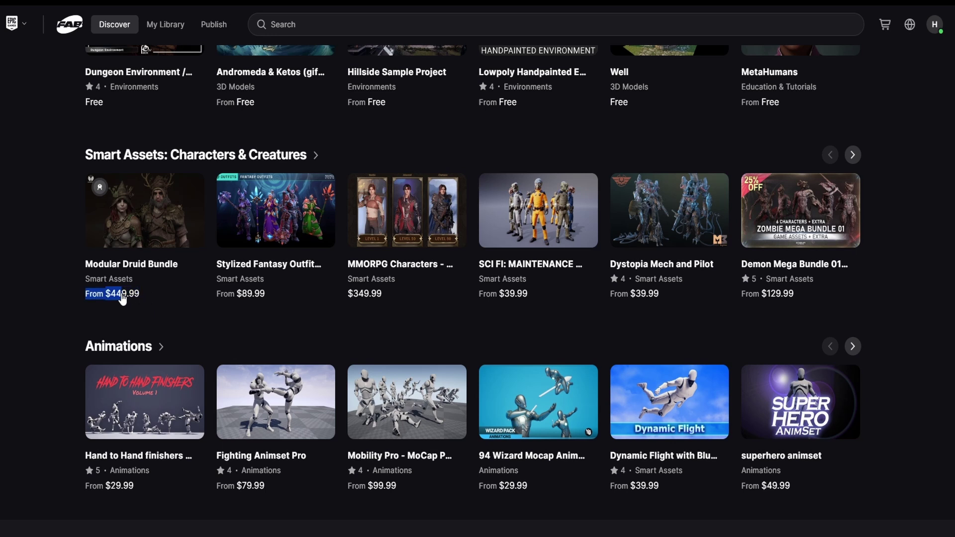
left_click(139, 299)
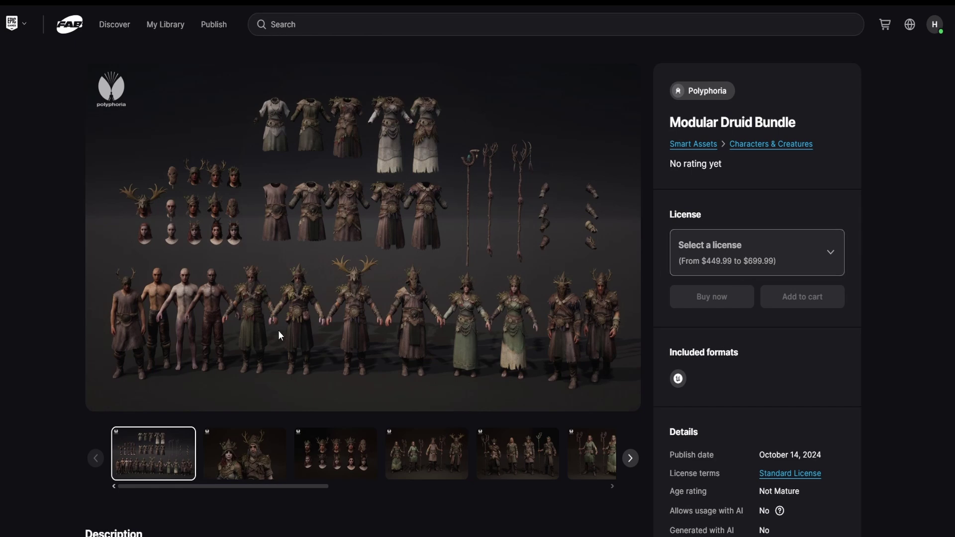
scroll(435, 188, "down", 6)
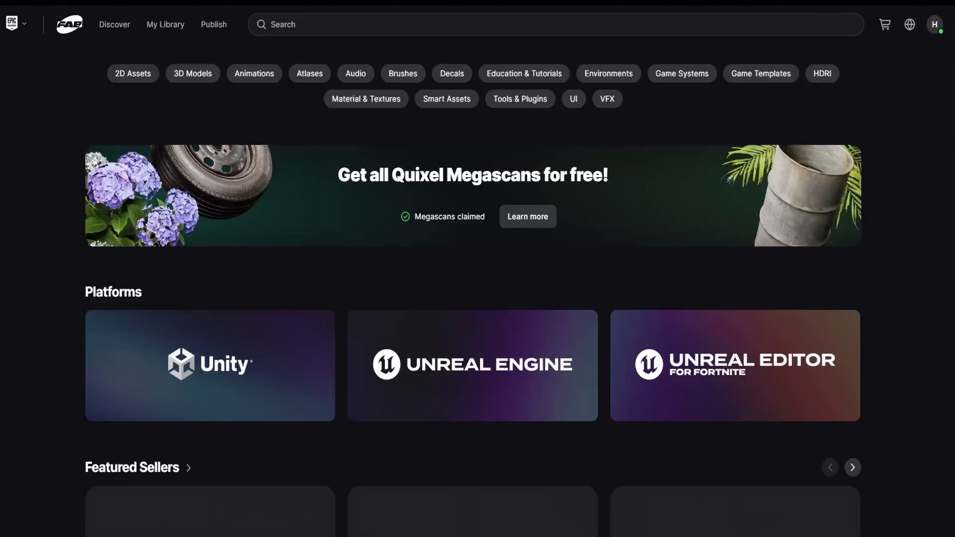
- Open the Animations category and browse its products
left_click(252, 130)
scroll(678, 277, "down", 15)
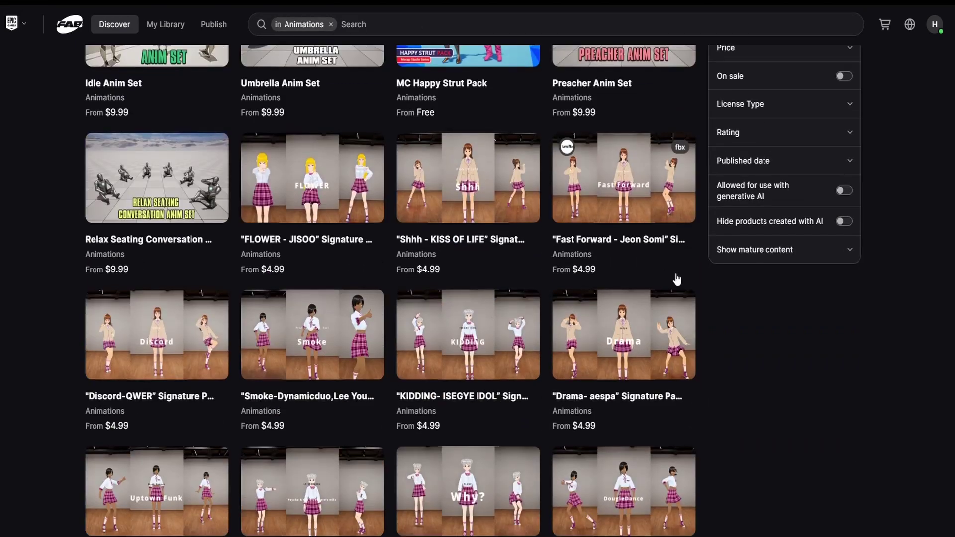
scroll(734, 292, "down", 5)
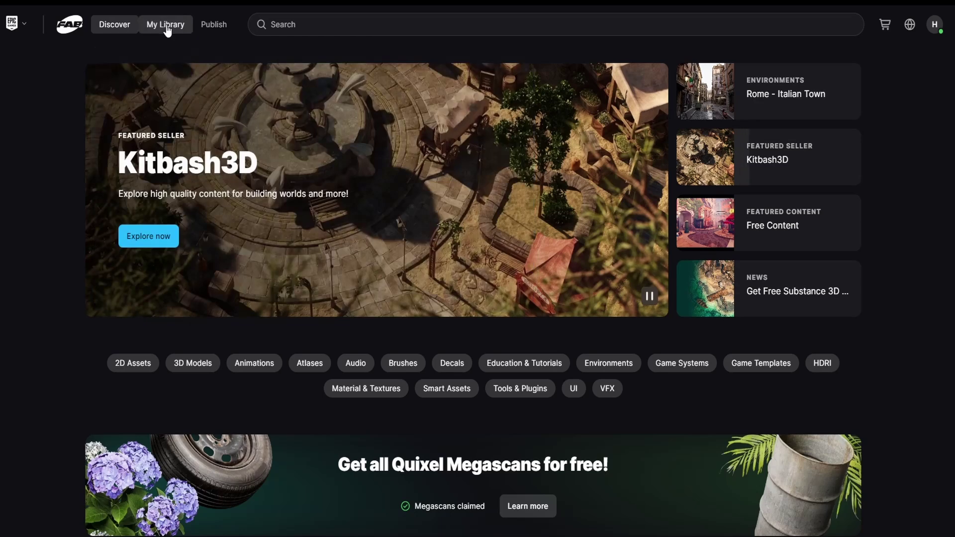
- Open the library of owned assets
left_click(165, 26)
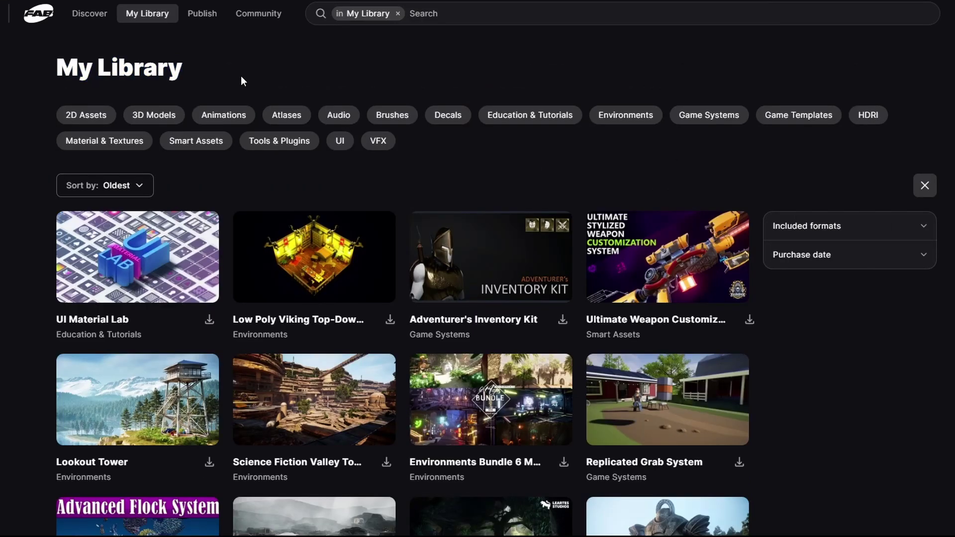
- Examine the Included formats and Purchase date filter options for the owned assets in My Library
left_click(115, 185)
left_click(779, 185)
left_click(819, 227)
scroll(854, 238, "down", 3)
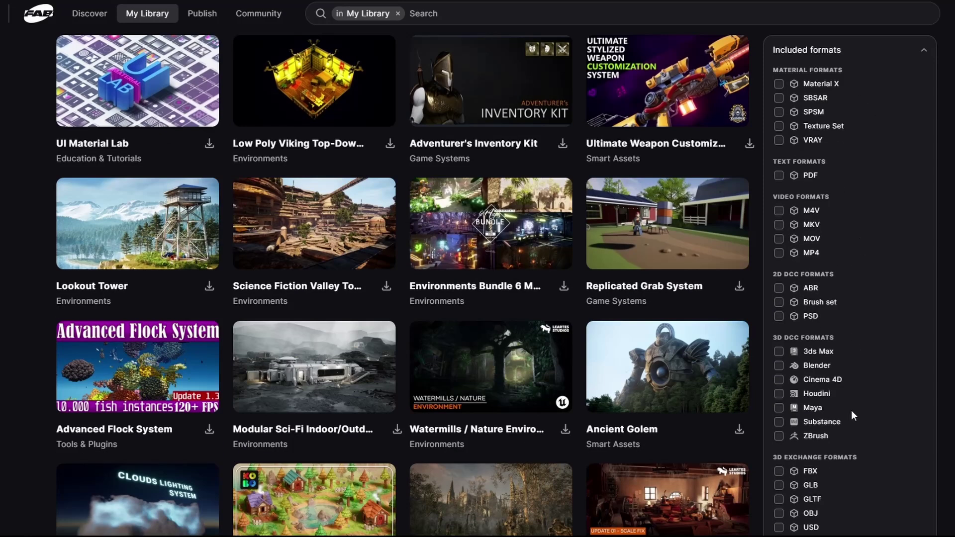
scroll(851, 411, "up", 3)
left_click(828, 226)
left_click(829, 256)
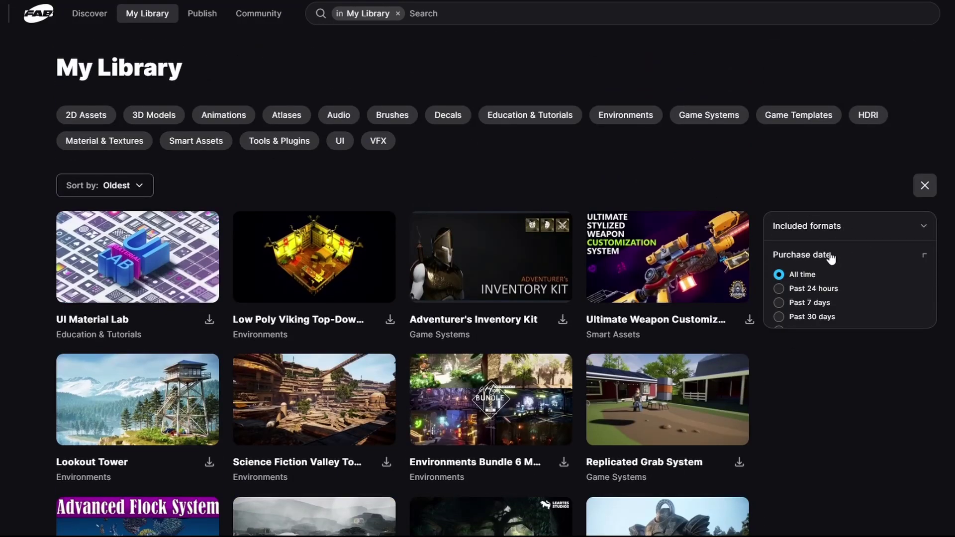
scroll(351, 222, "down", 2)
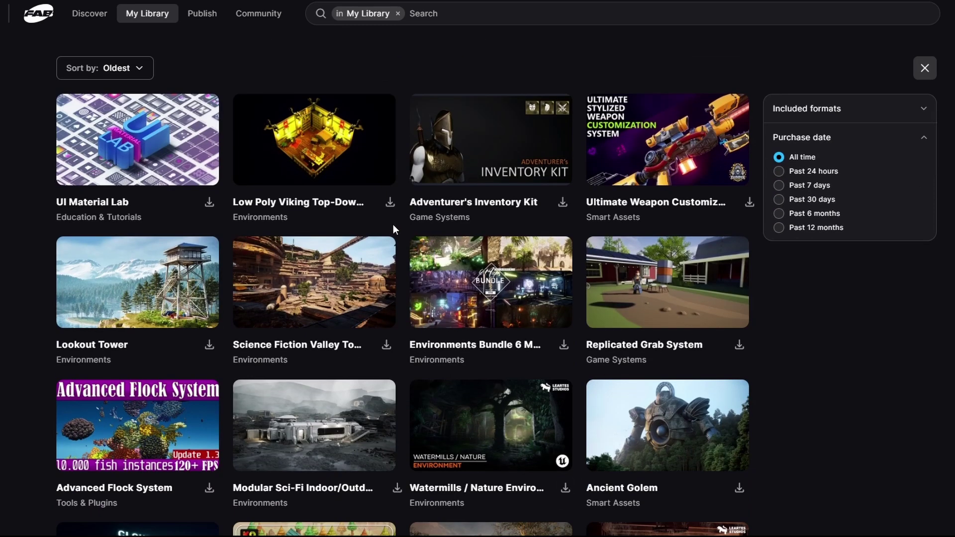
scroll(393, 225, "up", 2)
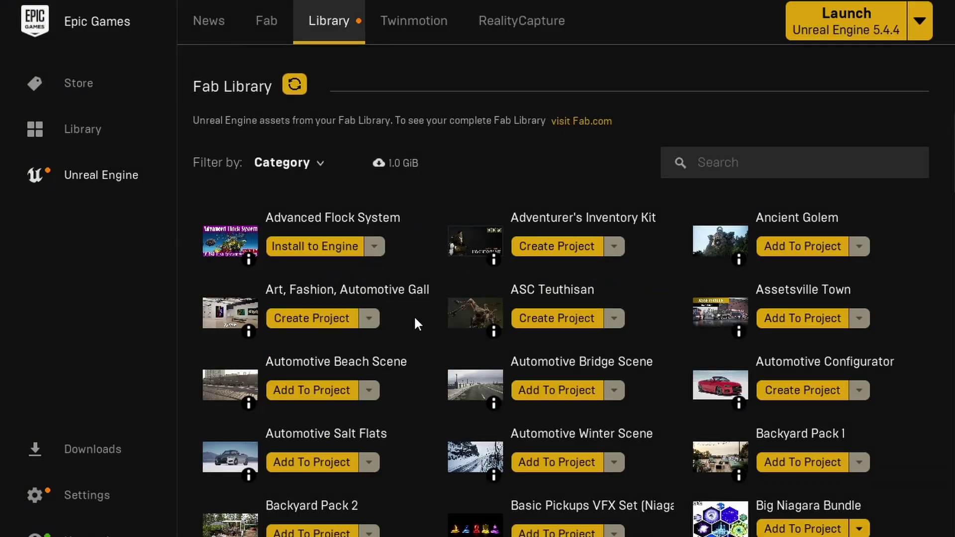
- Switch to the Epic Games Launcher and browse through the owned assets in its Fab Library
scroll(950, 425, "down", 20)
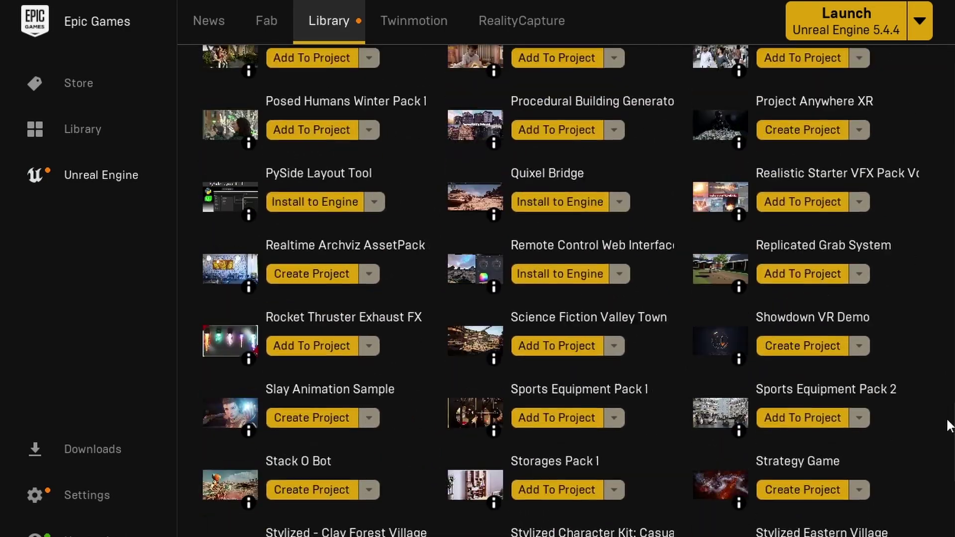
left_click_drag(947, 419, 944, 132)
scroll(338, 120, "up", 1)
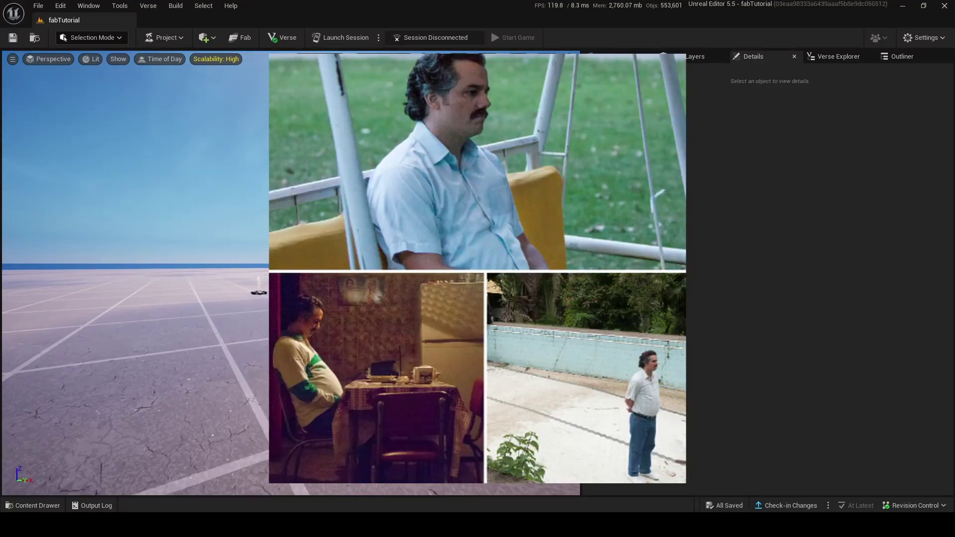
- Switch to the fabTutorial project in the Unreal Editor, open the Fab window and browse its UEFN products
key("w")
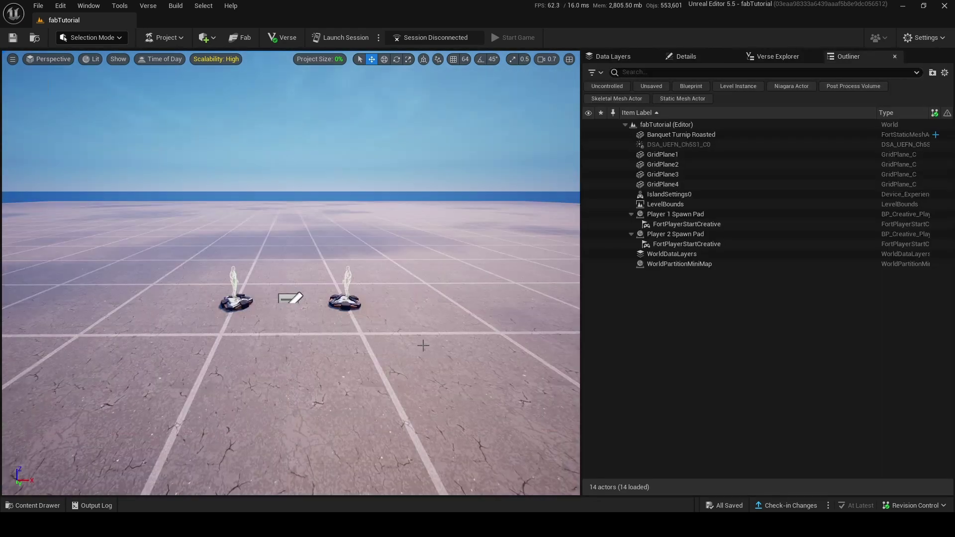
left_click(240, 38)
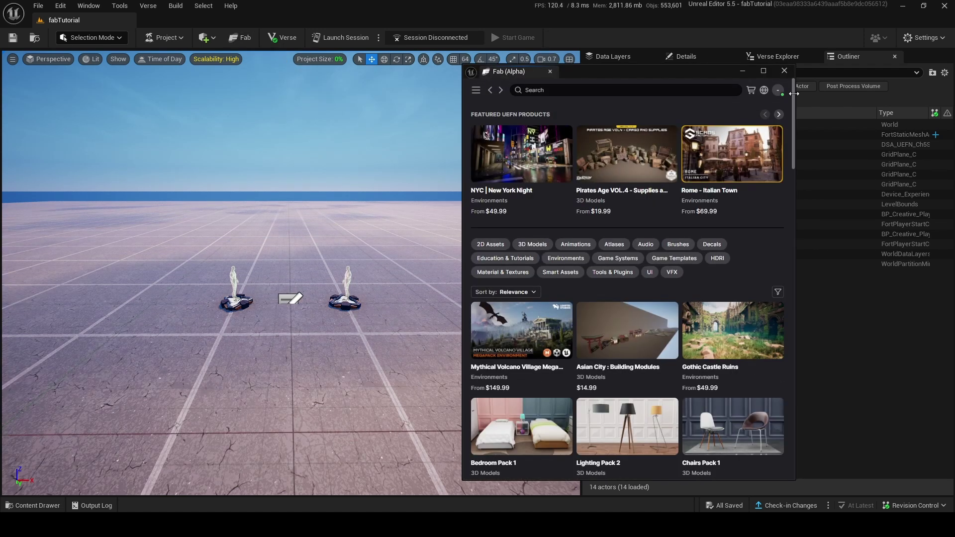
scroll(792, 141, "down", 2)
scroll(634, 179, "up", 2)
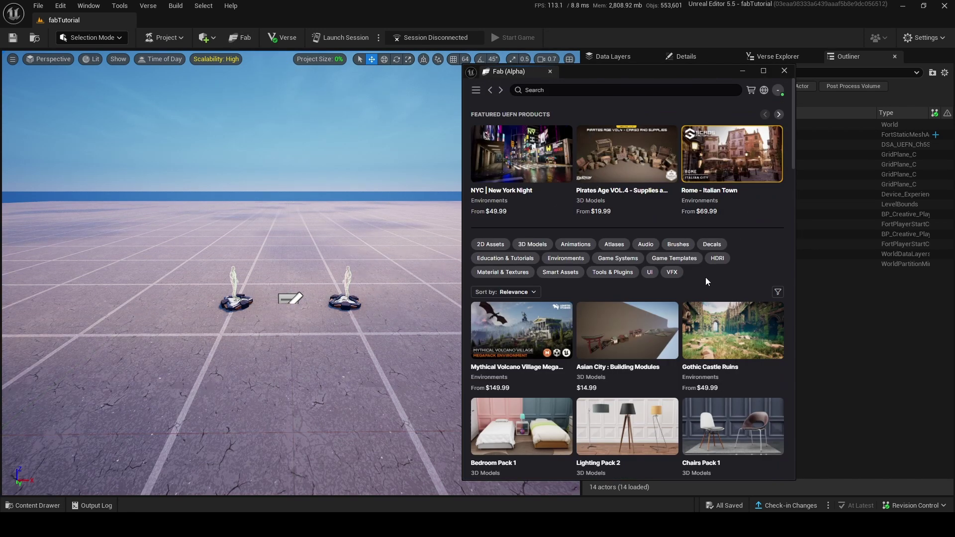
scroll(762, 213, "down", 3)
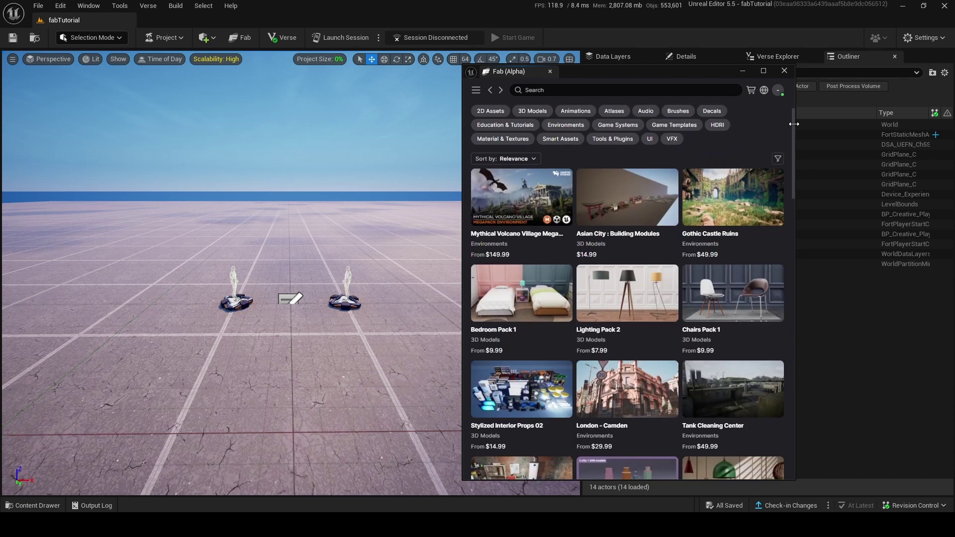
left_click_drag(791, 124, 796, 259)
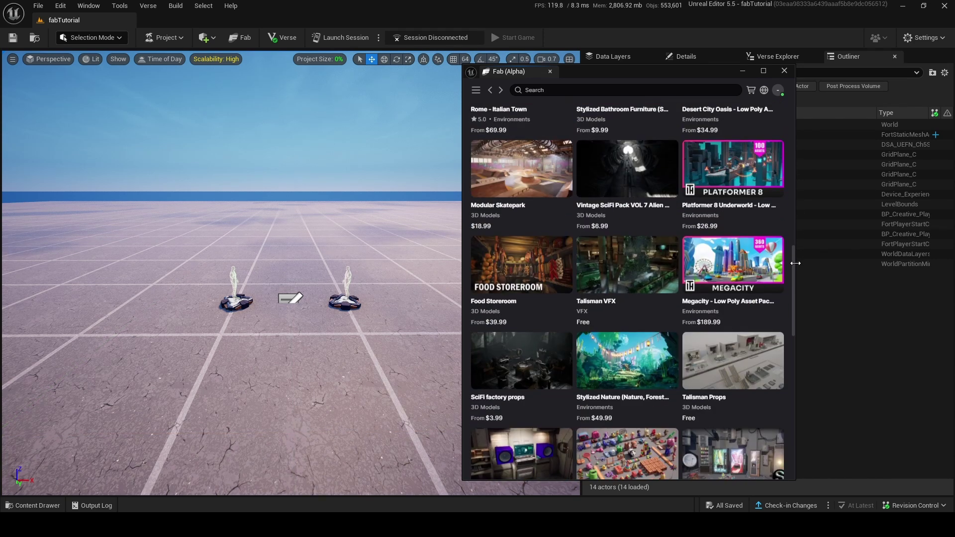
scroll(751, 189, "up", 10)
scroll(747, 187, "up", 2)
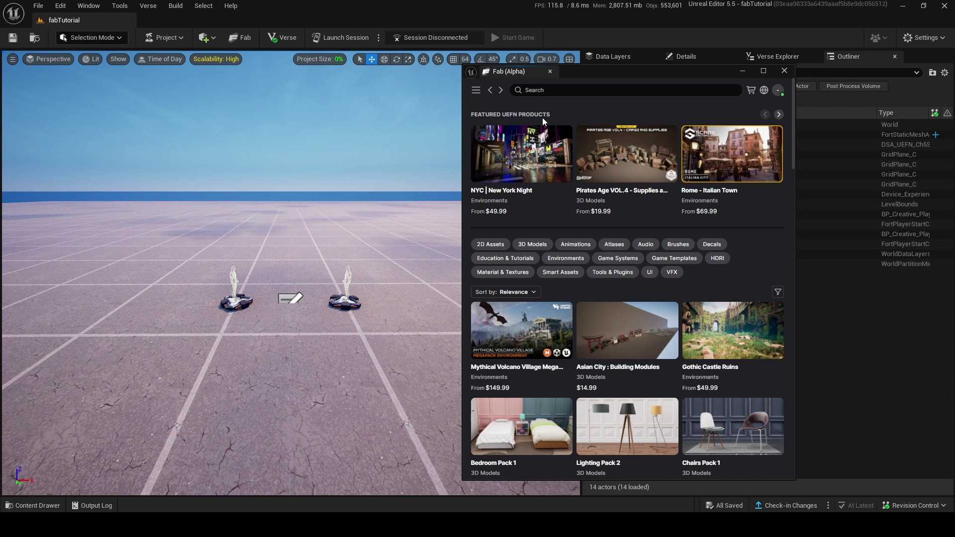
- Open My Library in the Fab window and compare its assets with the Fab Library in the Epic Games Launcher
left_click(476, 91)
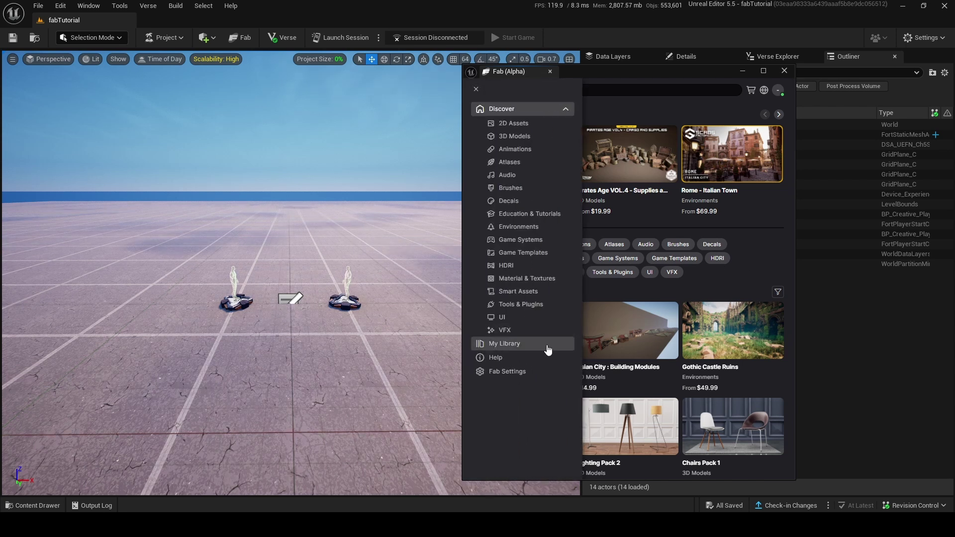
left_click(519, 348)
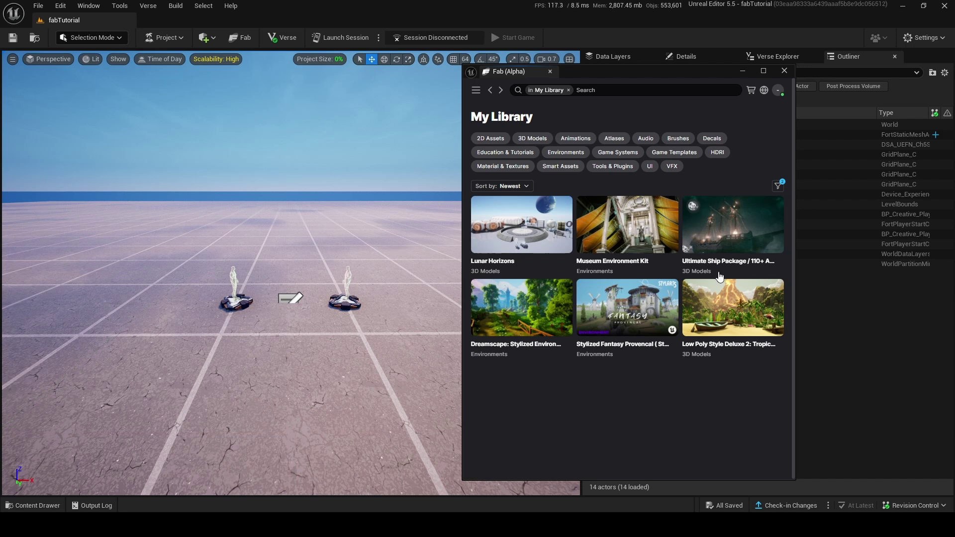
key("alt+Tab")
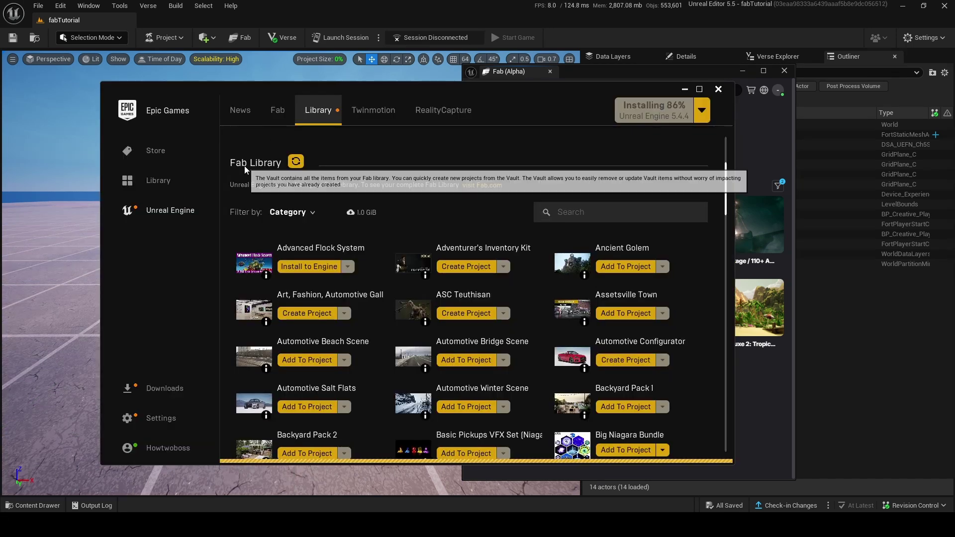
scroll(535, 253, "down", 10)
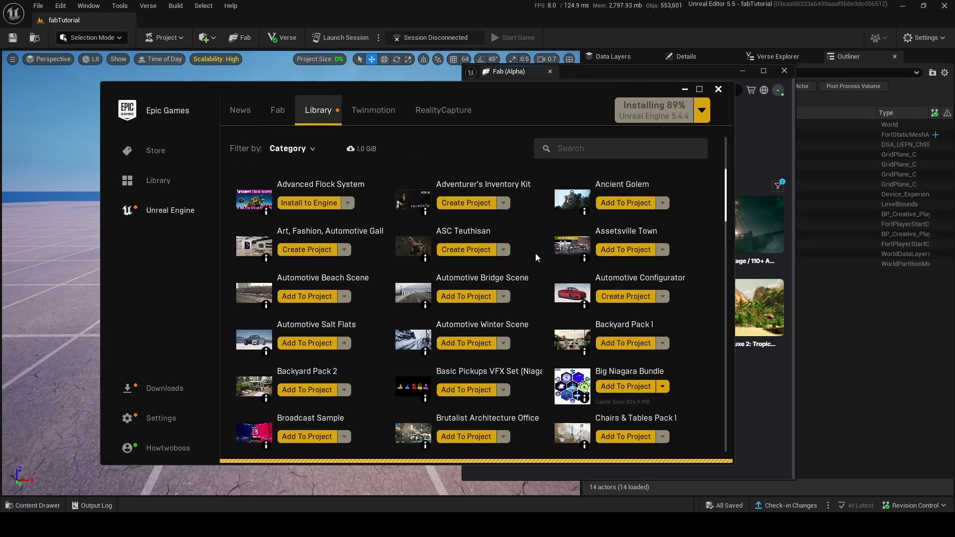
scroll(553, 231, "down", 7)
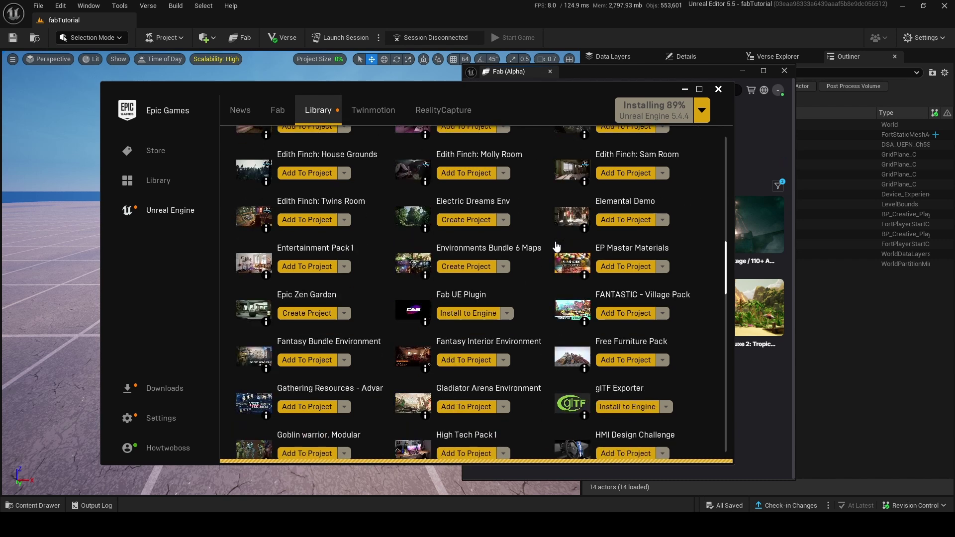
key("alt+Tab")
left_click(674, 378)
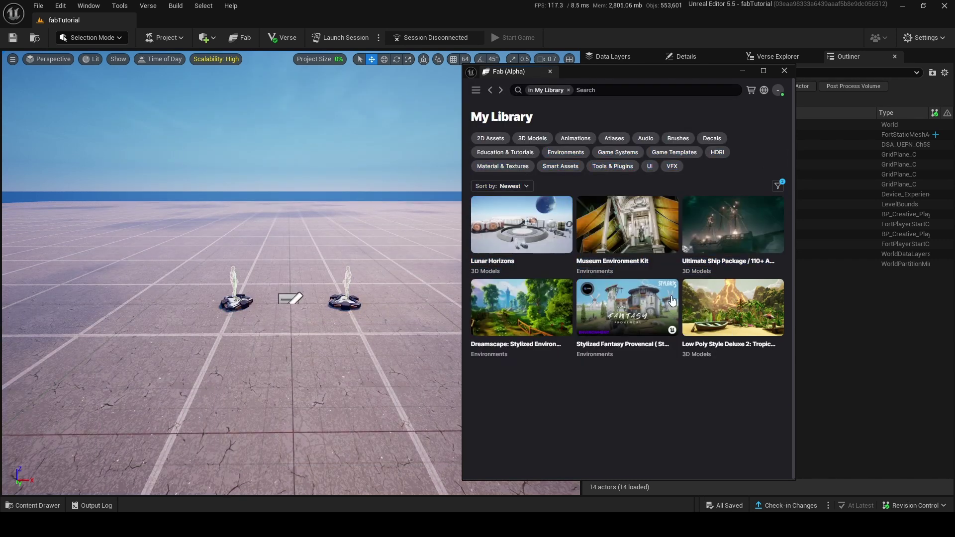
key("alt+Tab")
scroll(543, 265, "down", 3)
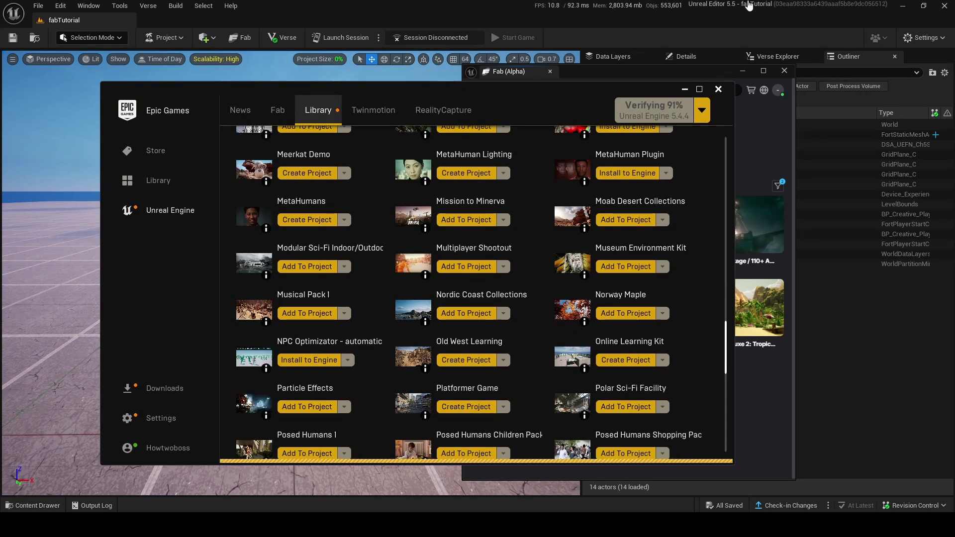
left_click(685, 89)
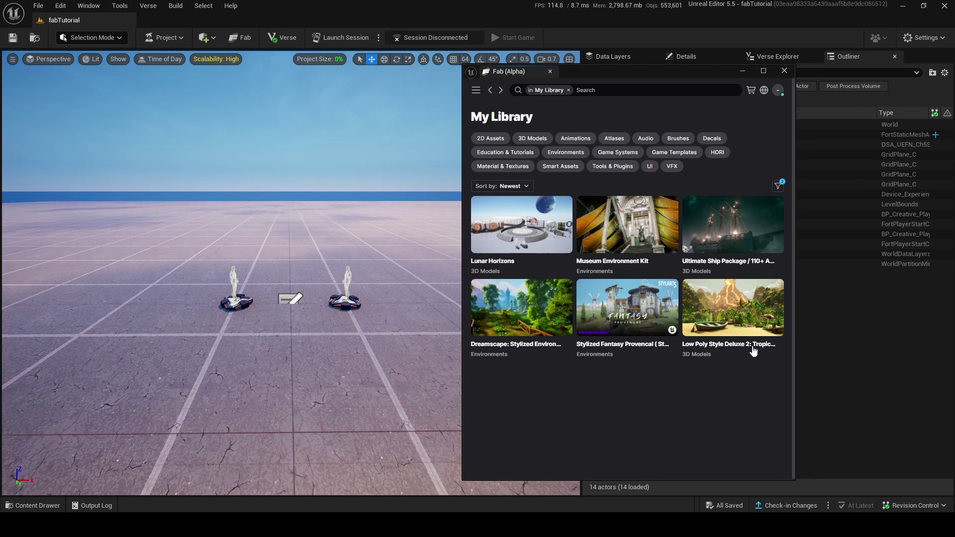
- Return to the Discover page in the Fab window and look through its product listings
scroll(194, 252, "up", 3)
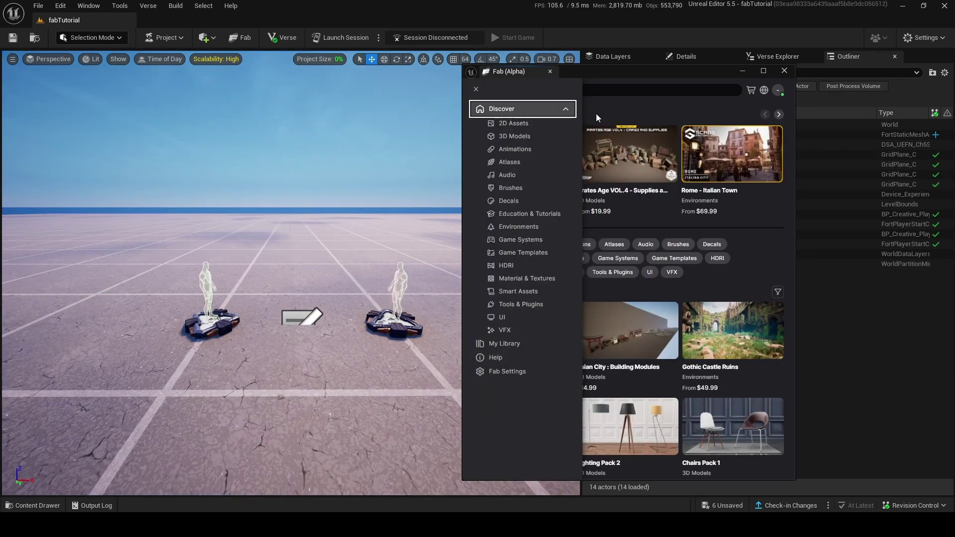
left_click(596, 115)
scroll(663, 235, "down", 10)
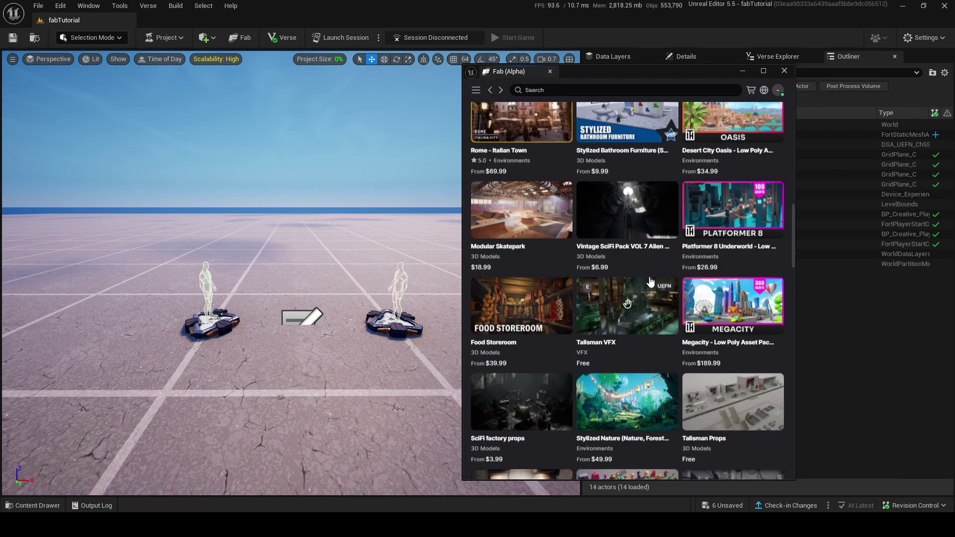
scroll(645, 282, "up", 6)
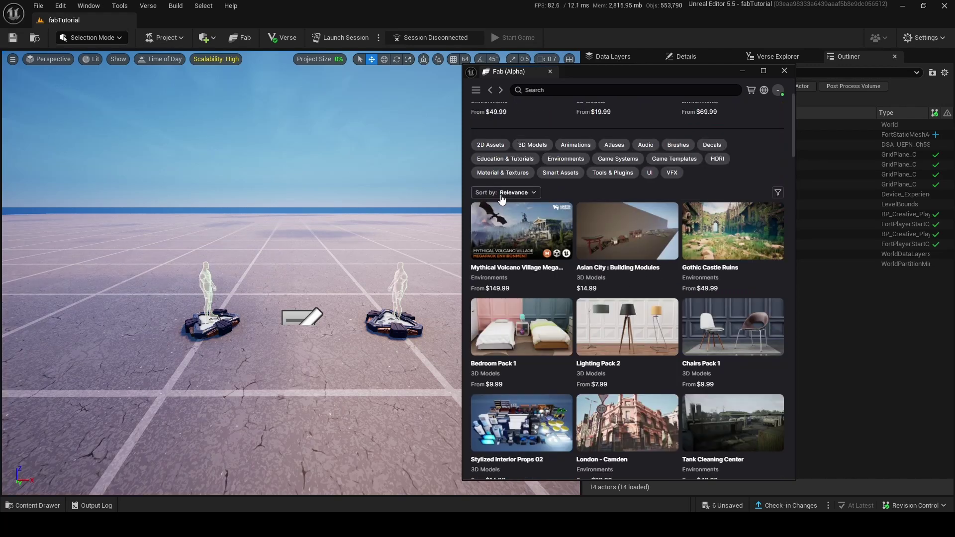
- Sort the Discover products by Price (Lowest first)
left_click(501, 195)
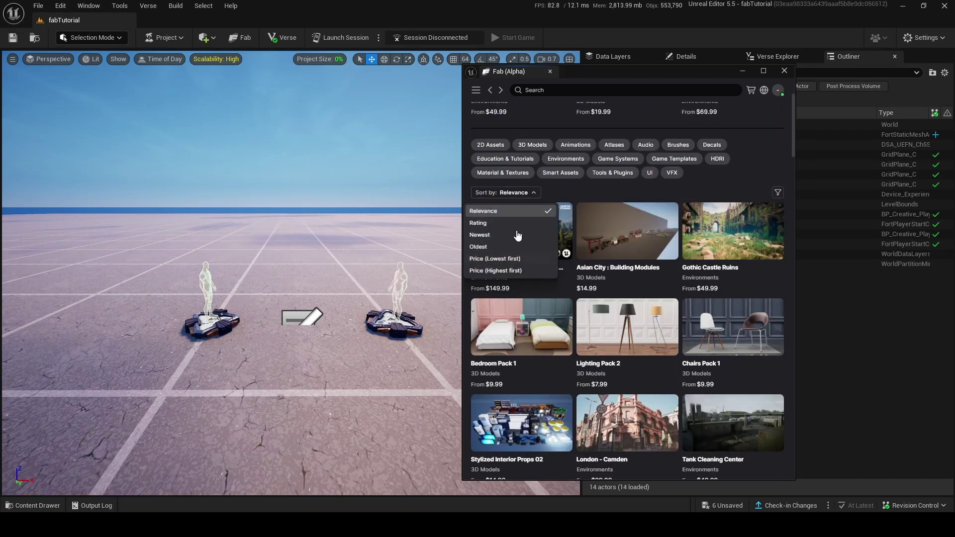
left_click(776, 193)
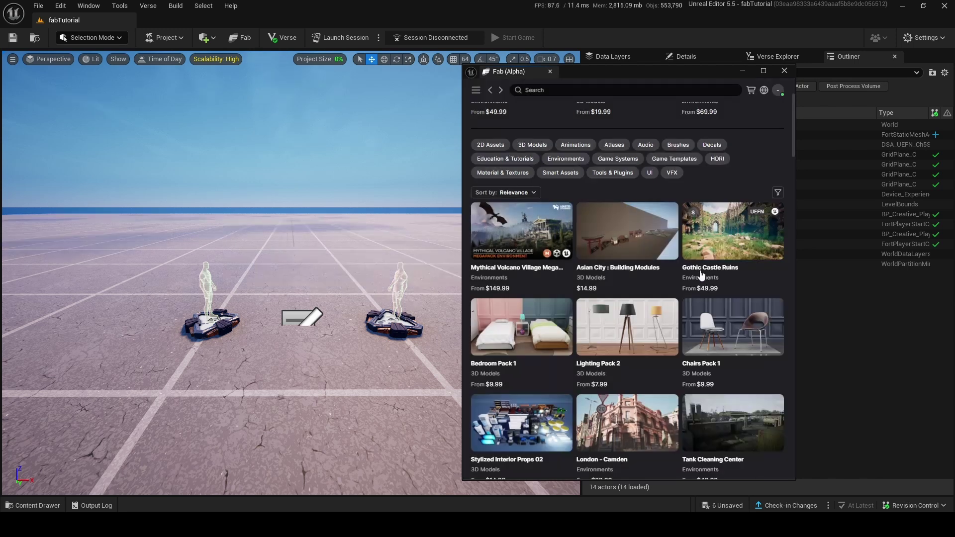
scroll(700, 275, "up", 2)
left_click(534, 293)
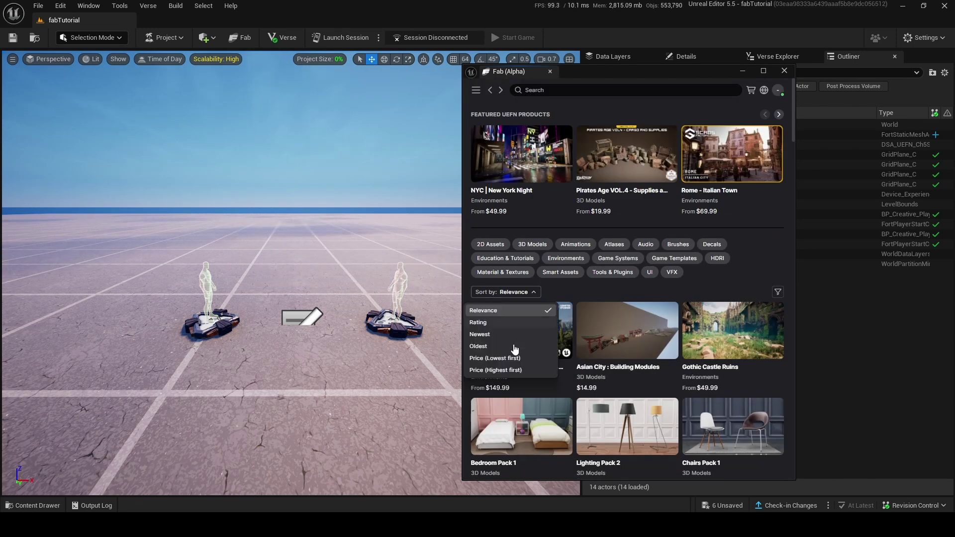
left_click(500, 351)
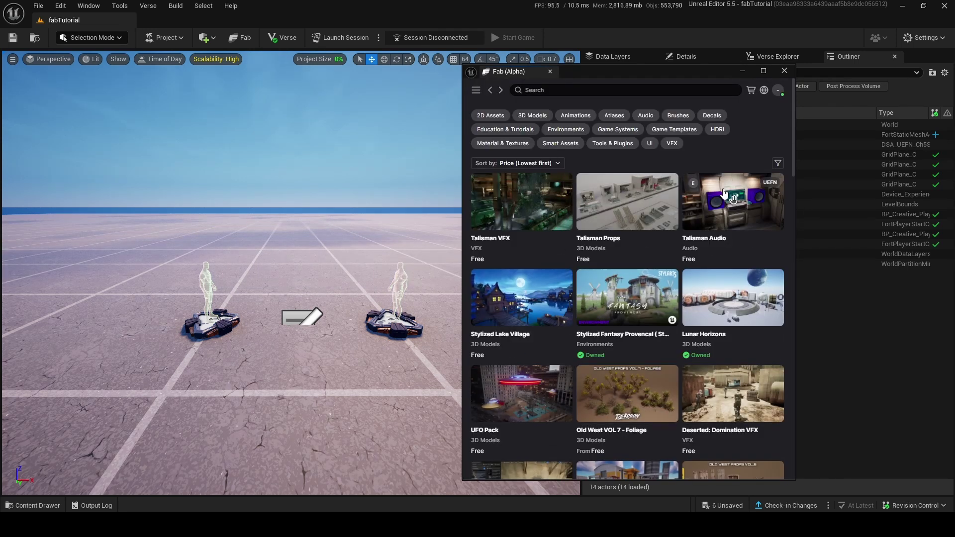
- Open the free Post-Apocalyptic Scrapyard Pack and add it to My Library and to the project's content browser
scroll(716, 279, "down", 8)
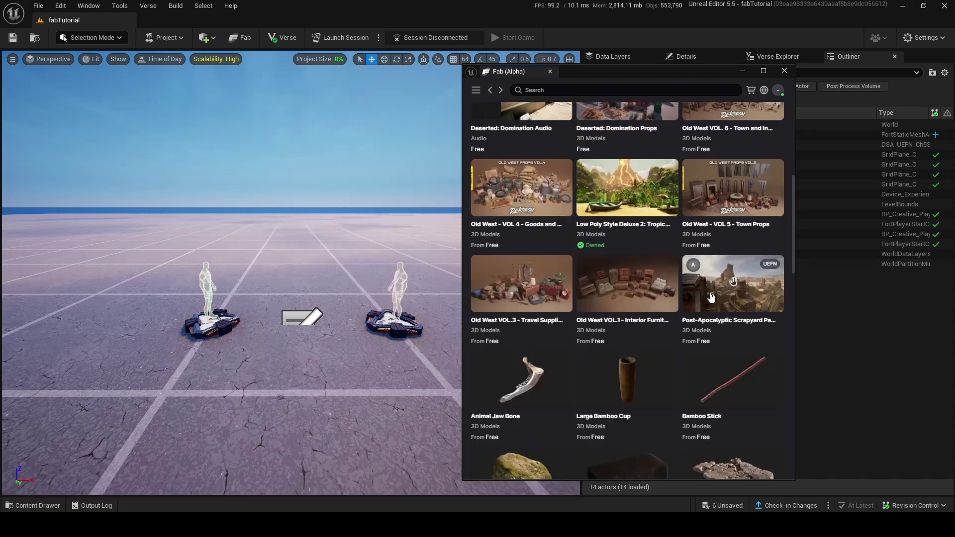
left_click(710, 297)
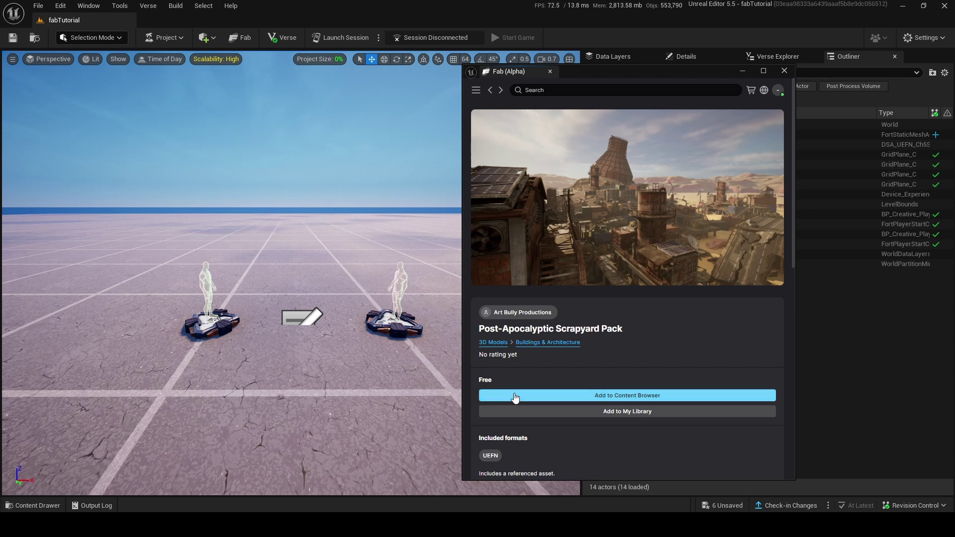
left_click(606, 411)
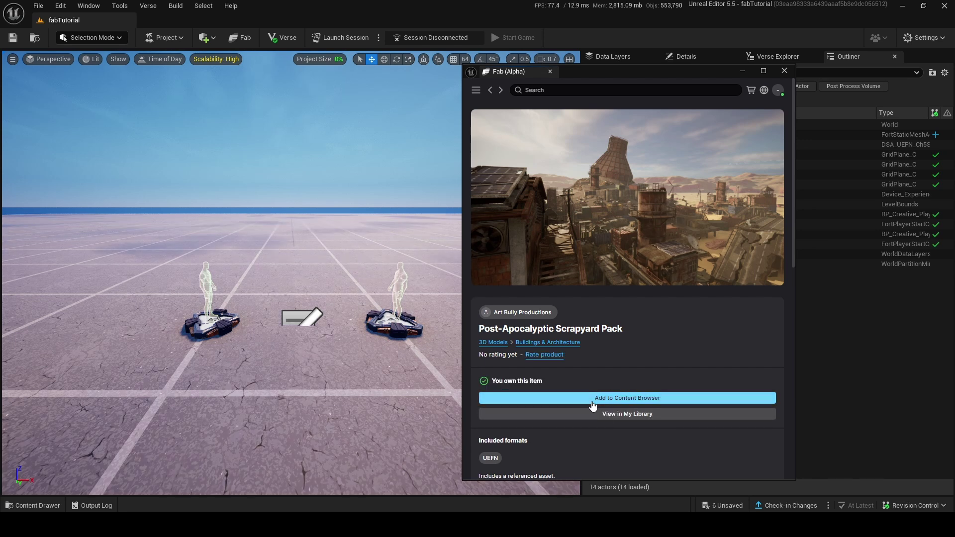
left_click(670, 399)
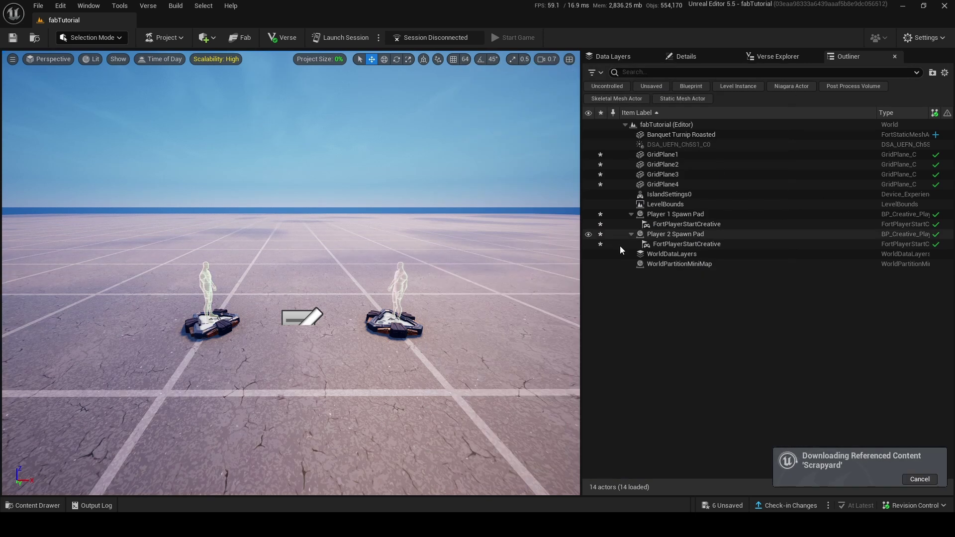
key("s")
right_click_drag(557, 239, 608, 219)
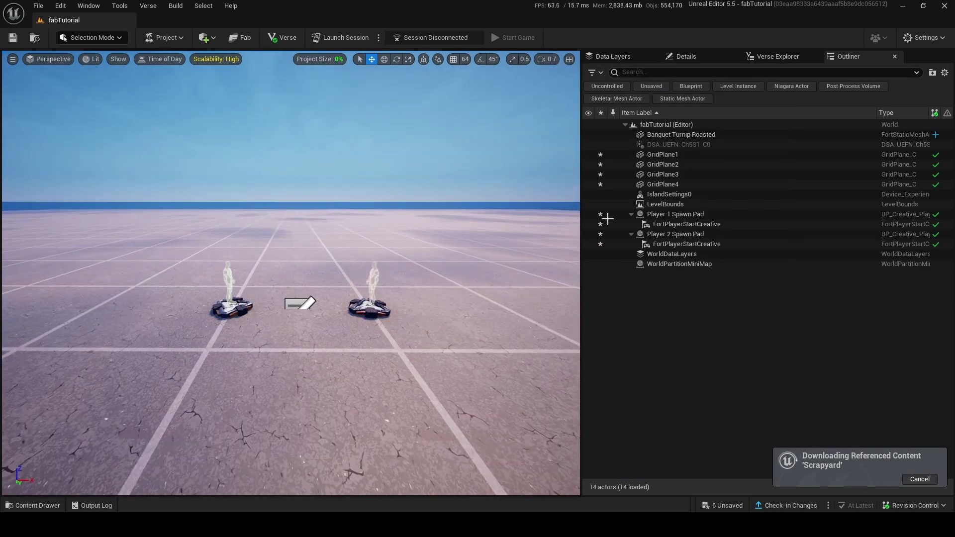
- Dock the Fab window beside the Details and Outliner panels and show the fabTutorial Content folder in the Content Drawer
left_click(35, 503)
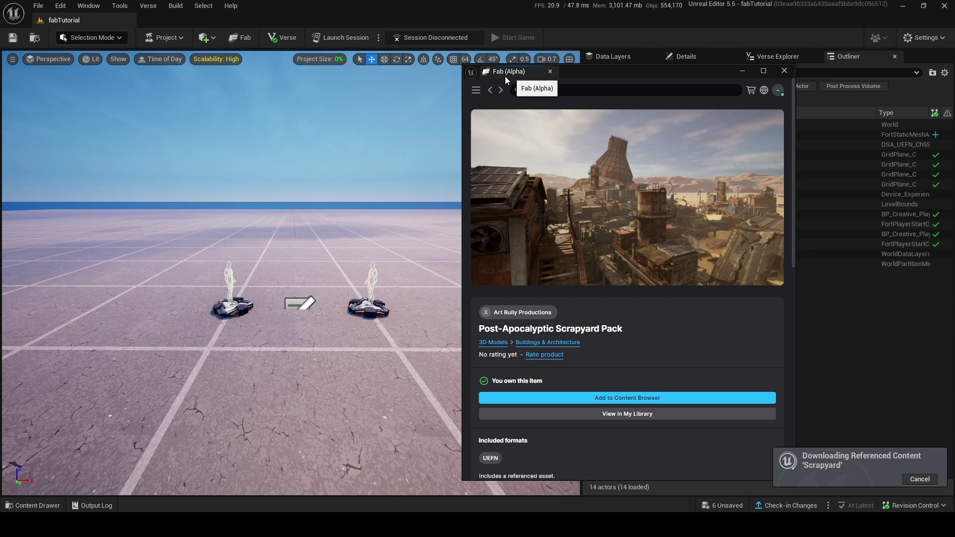
left_click_drag(505, 76, 423, 67)
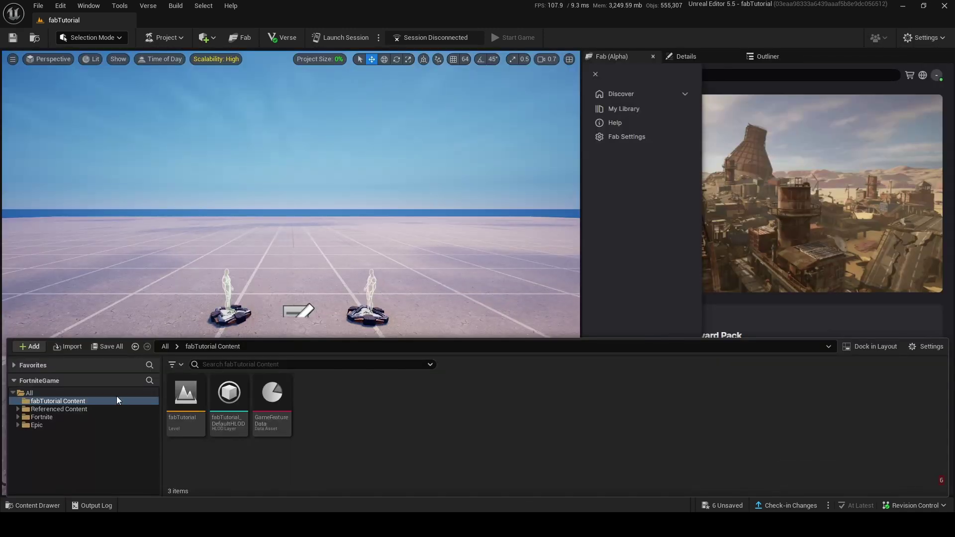
left_click(117, 401)
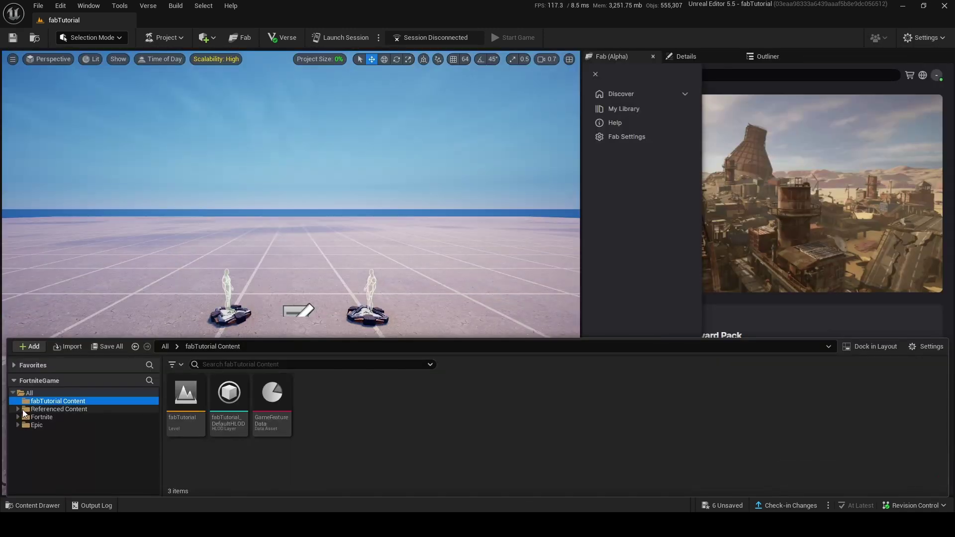
- Show the Scrapyard folder under Referenced Content, enlarge the Content Drawer, and look through the pack's static meshes
left_click(47, 409)
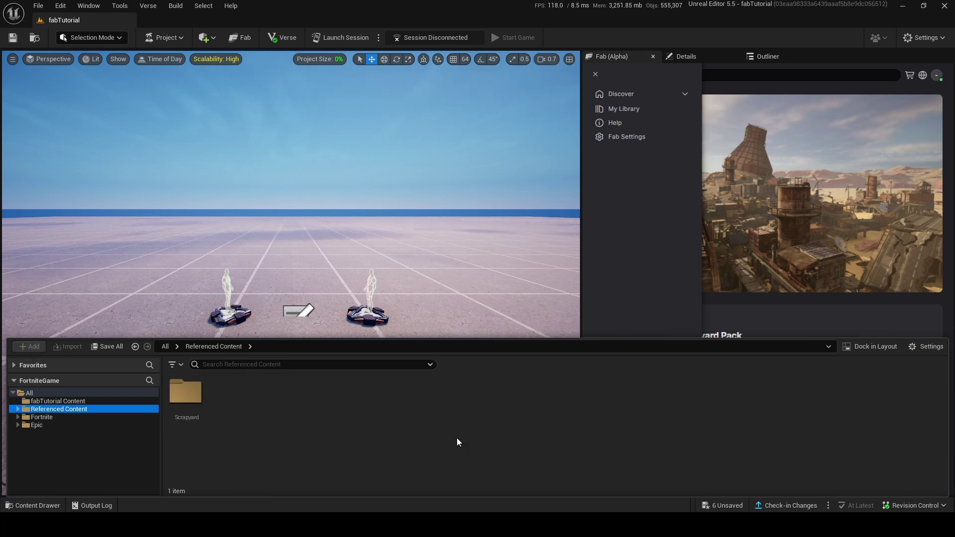
double_click(196, 405)
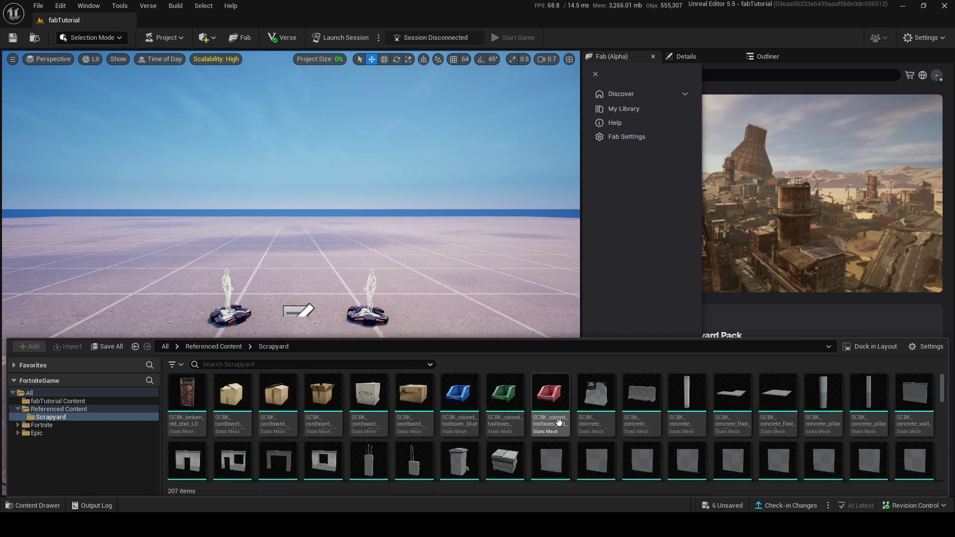
scroll(531, 427, "down", 1)
scroll(534, 424, "down", 5)
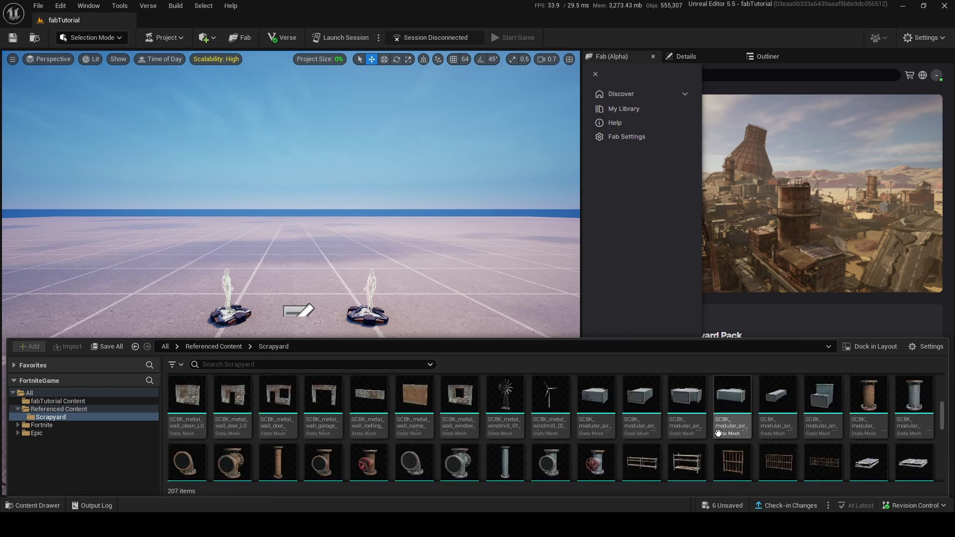
scroll(718, 433, "down", 8)
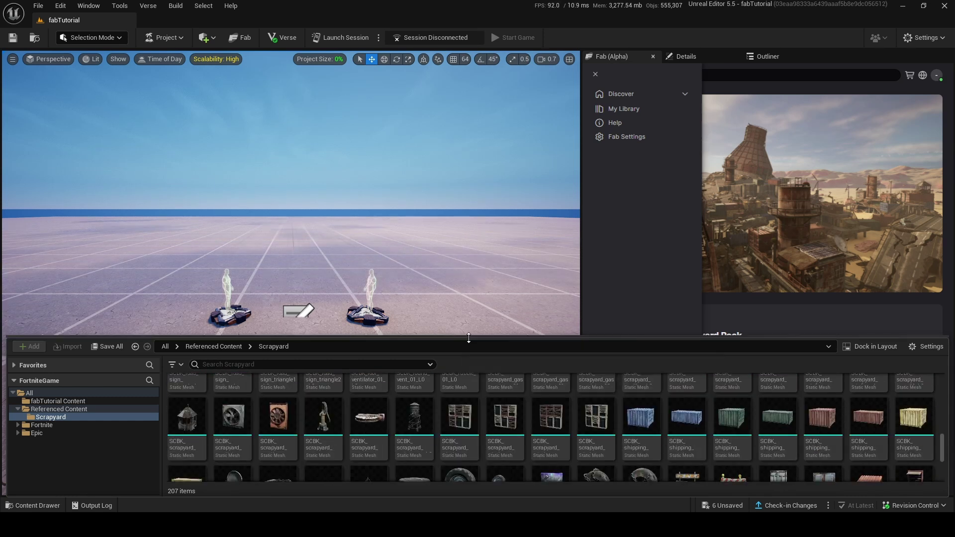
left_click_drag(470, 339, 475, 254)
scroll(521, 384, "up", 10)
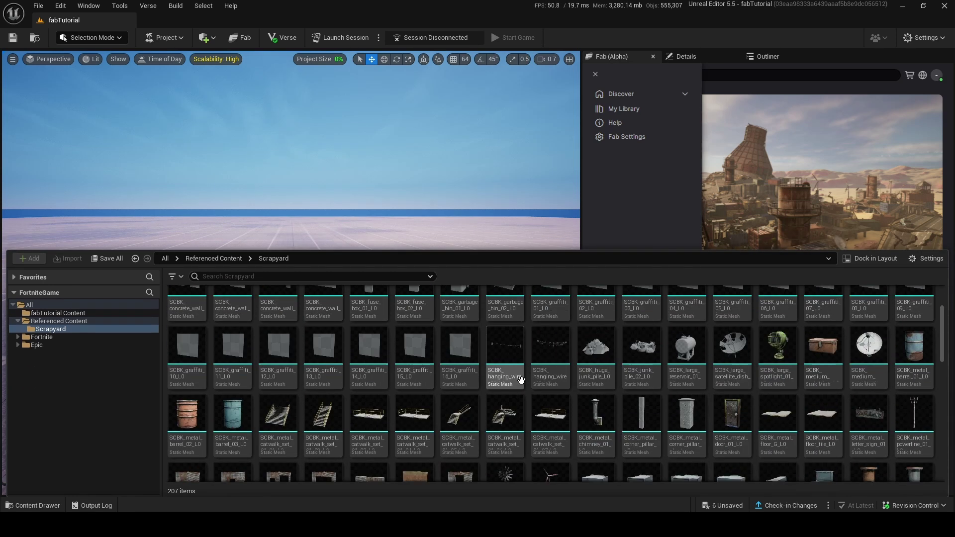
scroll(522, 384, "down", 13)
scroll(543, 390, "up", 10)
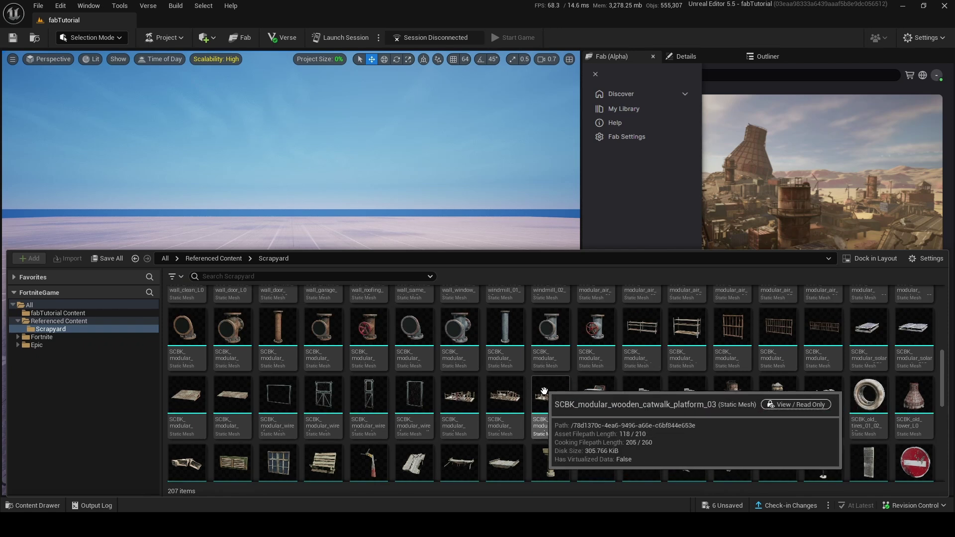
- Place Scrapyard meshes in the level: a wrecked blue car, a windmill, a circular no-entry sign, and shuttered wall panels with concrete pillars
left_click_drag(517, 356, 310, 155)
right_click_drag(291, 273, 259, 249)
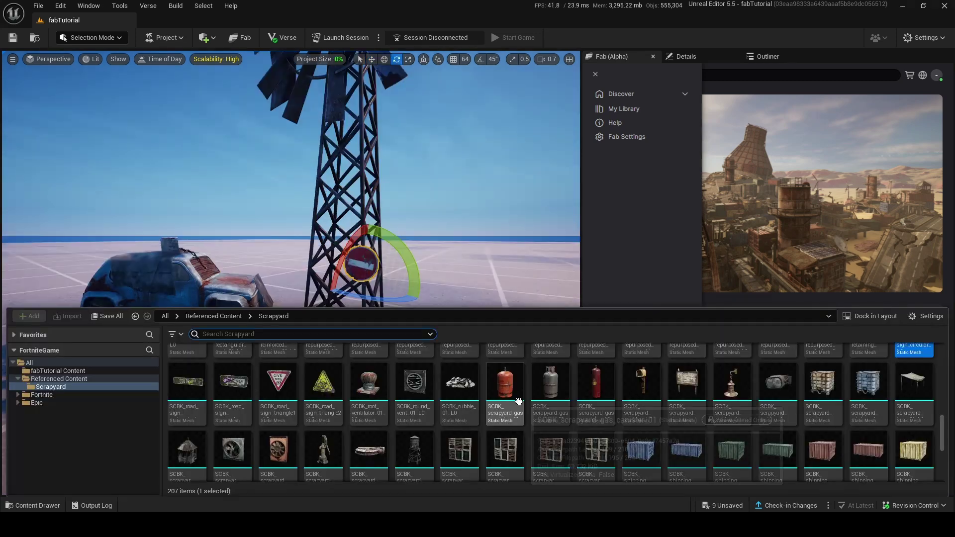
scroll(512, 393, "down", 5)
left_click(459, 428)
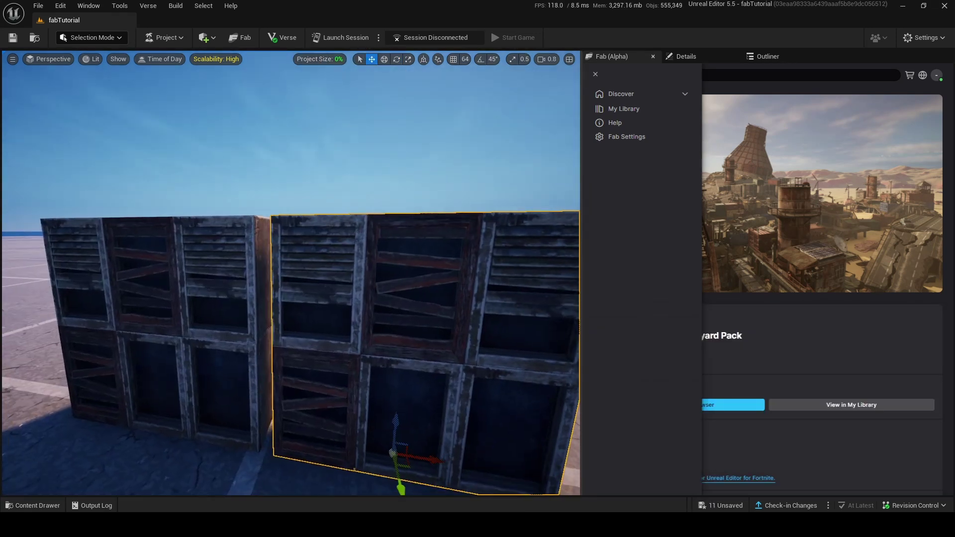
scroll(437, 356, "down", 5)
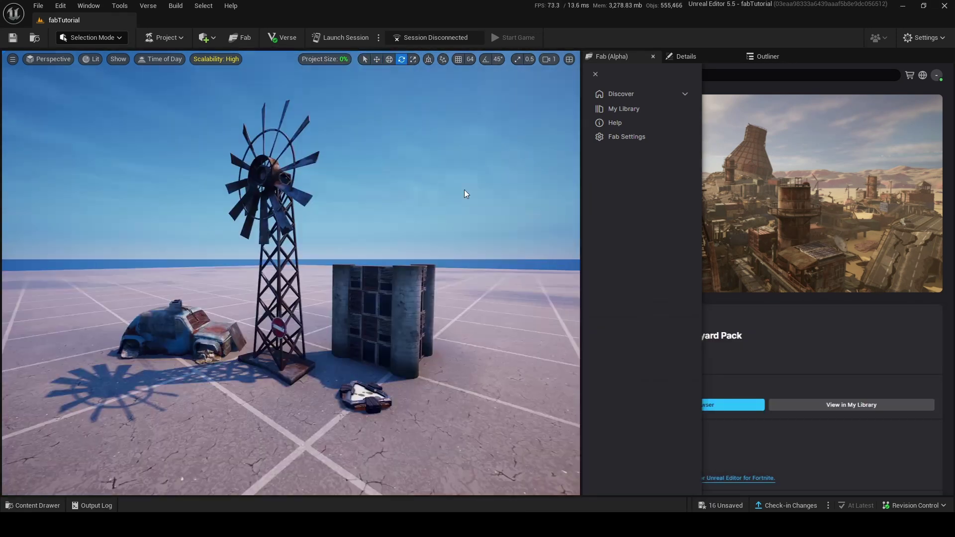
mouse_move(464, 190)
right_mouse_down()
mouse_move(517, 219)
mouse_move(502, 199)
mouse_move(477, 196)
mouse_move(475, 164)
mouse_move(475, 194)
right_mouse_up()
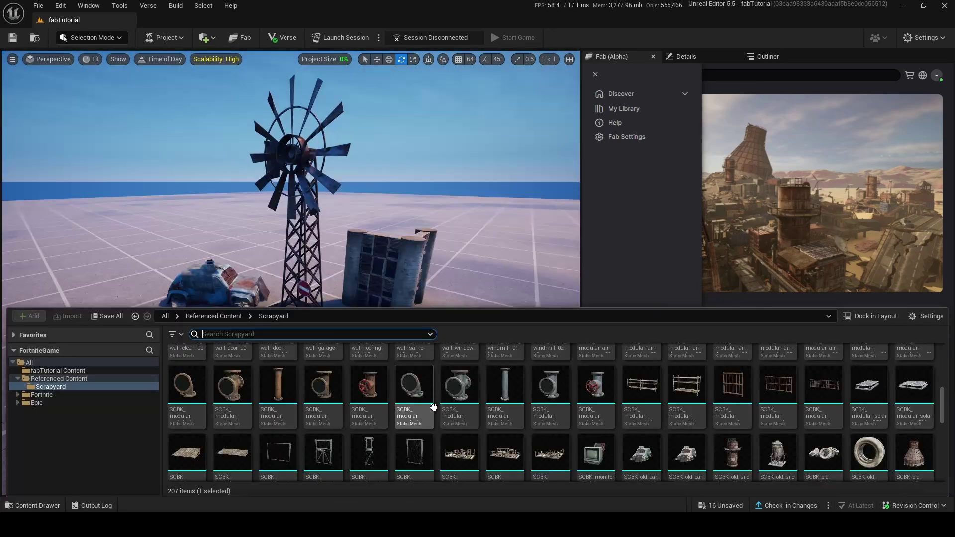
- Open the SCBK_old_car_ruin_blue static mesh, examine its material, Nanite, LOD and collision settings, and close the asset
scroll(597, 415, "down", 2)
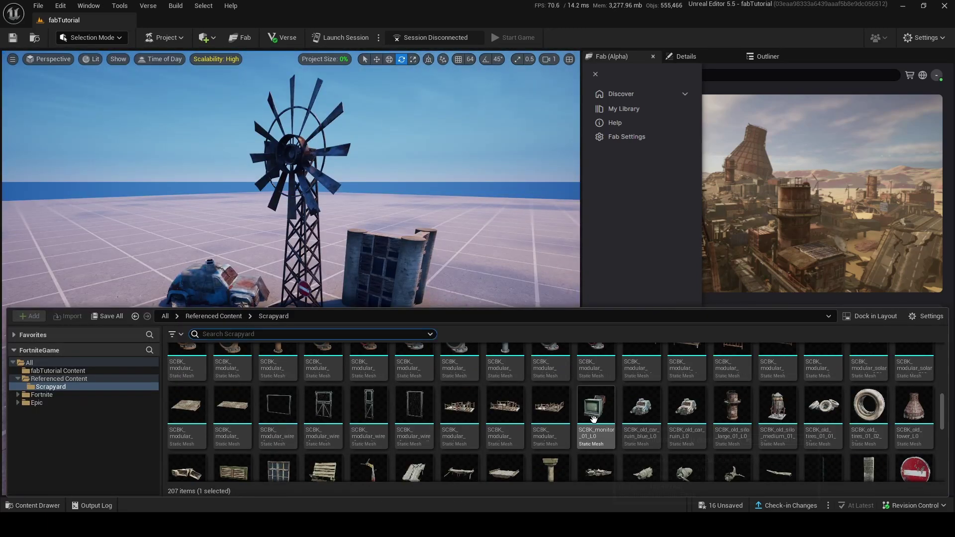
double_click(642, 411)
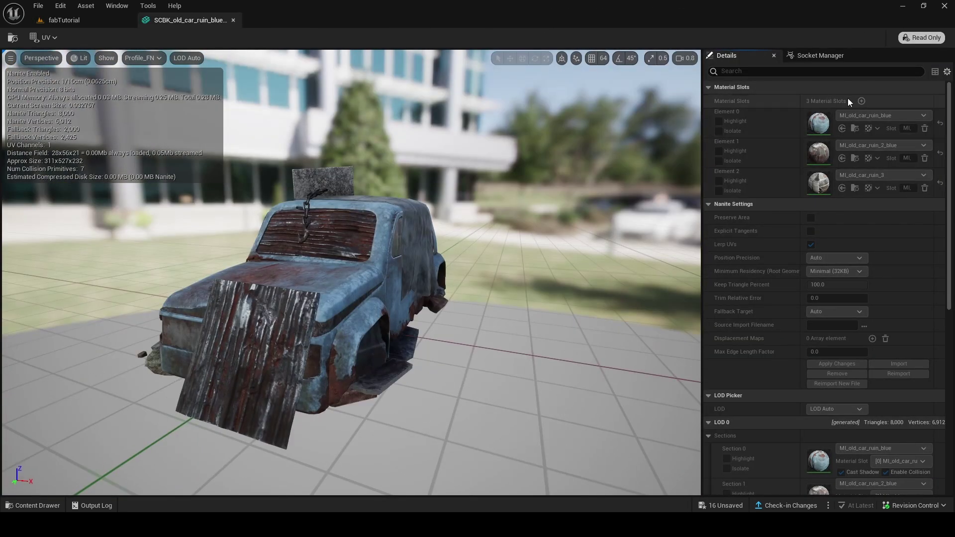
scroll(807, 253, "down", 10)
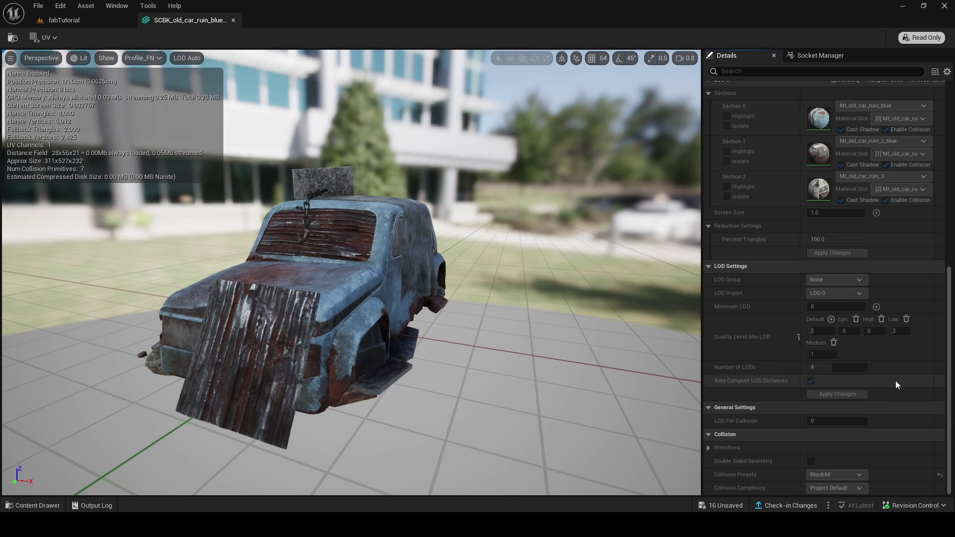
scroll(845, 349, "up", 10)
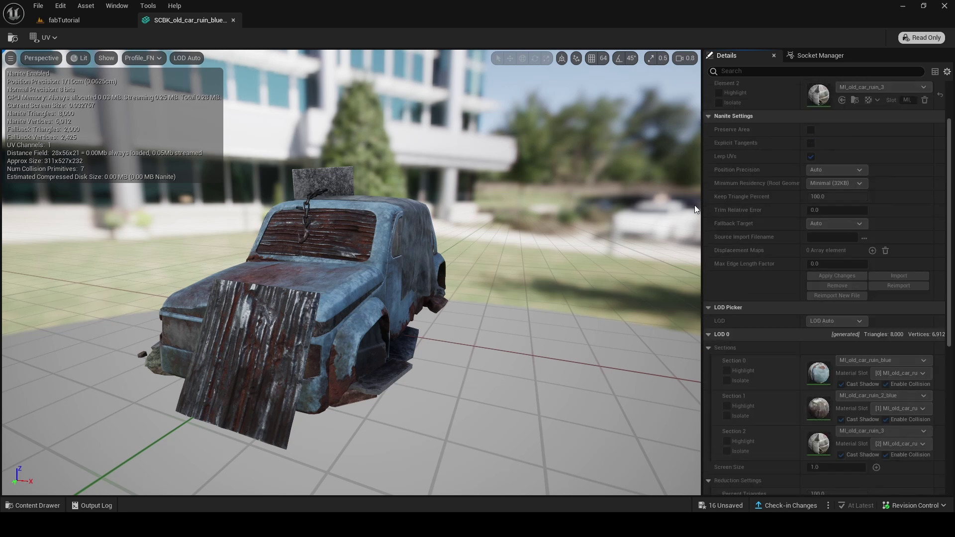
left_click(233, 20)
- Open Lunar Horizons from My Library in Fab and add it to the project's content browser
left_click(617, 57)
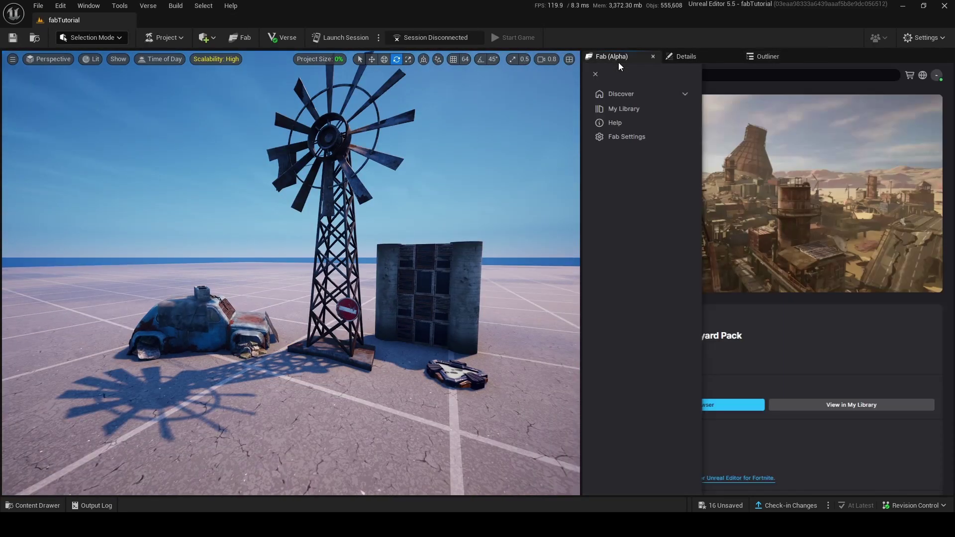
left_click(646, 99)
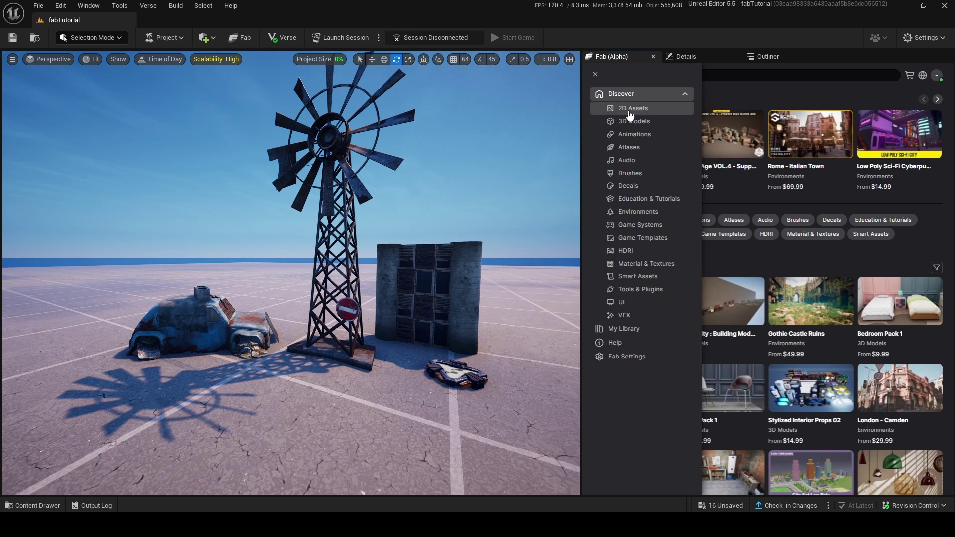
left_click(622, 328)
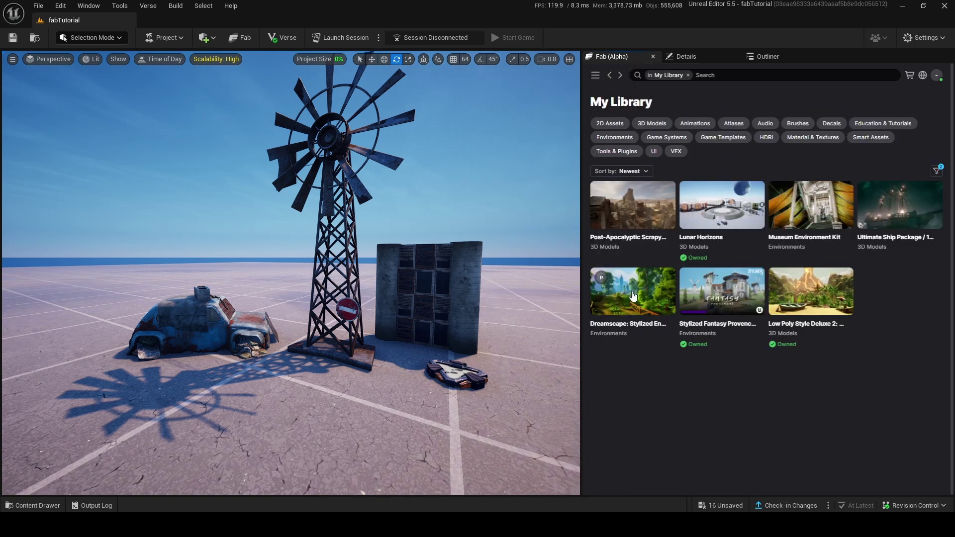
left_click(723, 207)
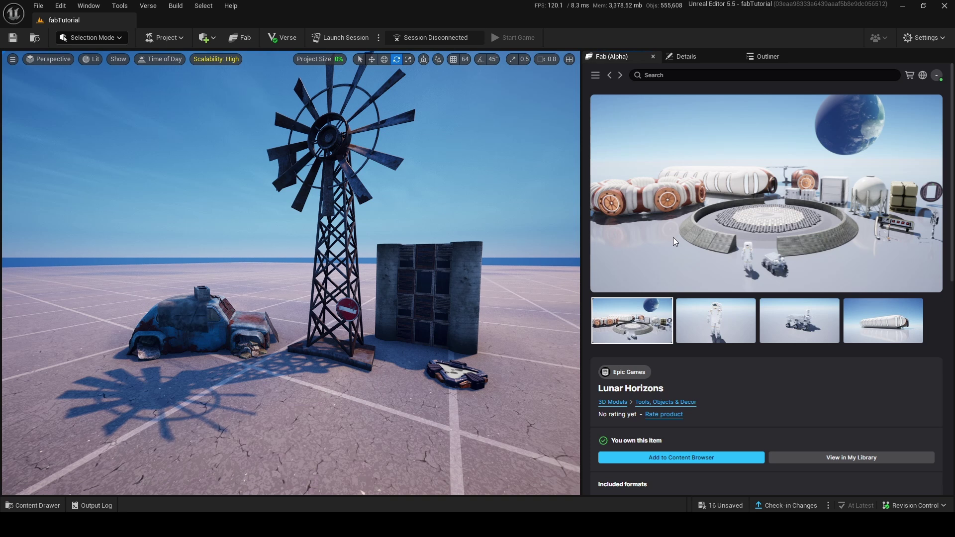
left_click(681, 458)
- Place Lunar Horizons meshes from the Sparkle folder in the level: a spherical tank on legs, a long white habitat module, and a console panel
double_click(230, 380)
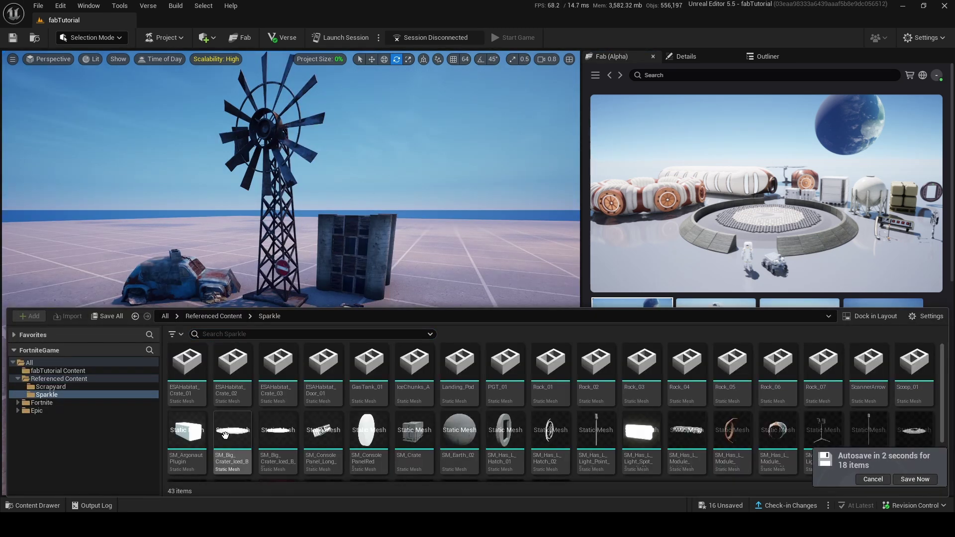
scroll(613, 453, "down", 2)
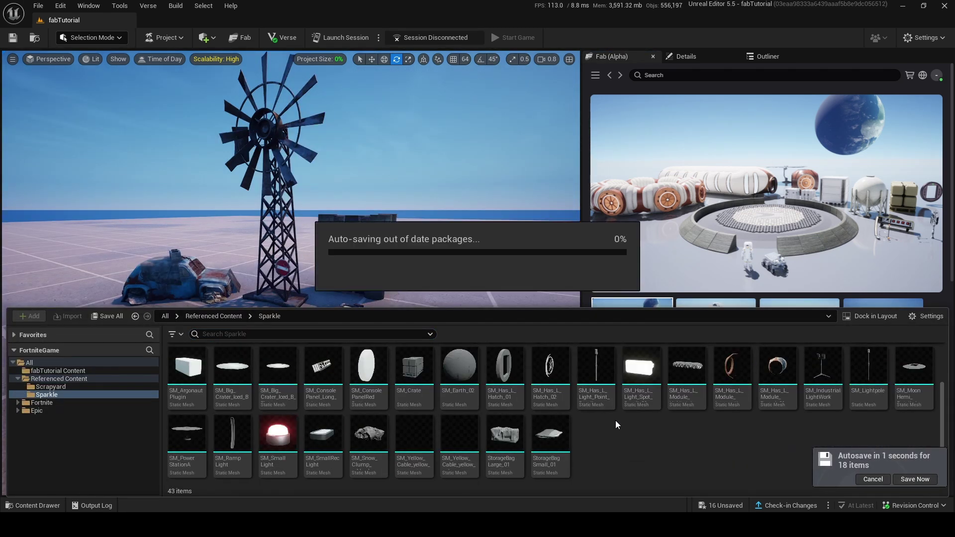
scroll(548, 417, "up", 2)
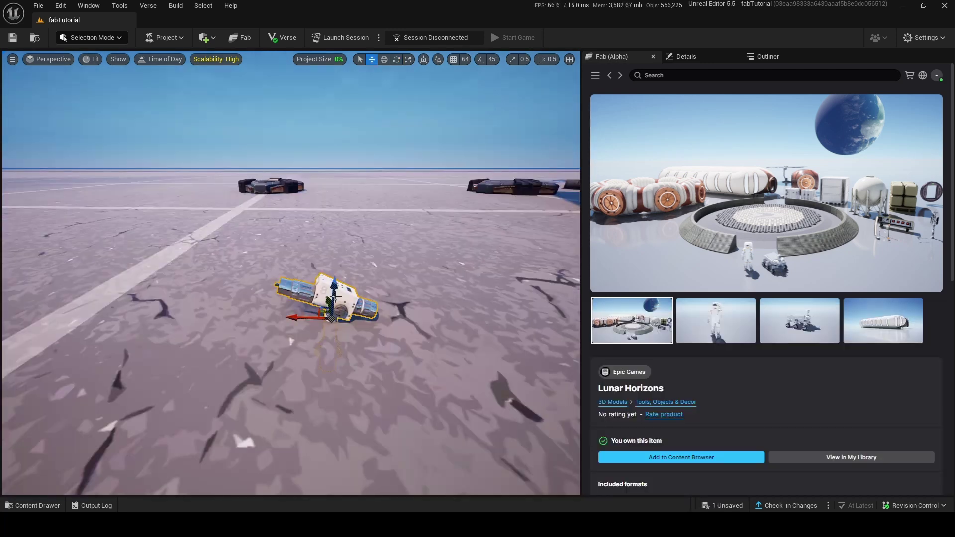
left_click_drag(335, 297, 359, 177)
key("w")
scroll(360, 178, "down", 2)
right_click_drag(359, 177, 458, 164)
key("a")
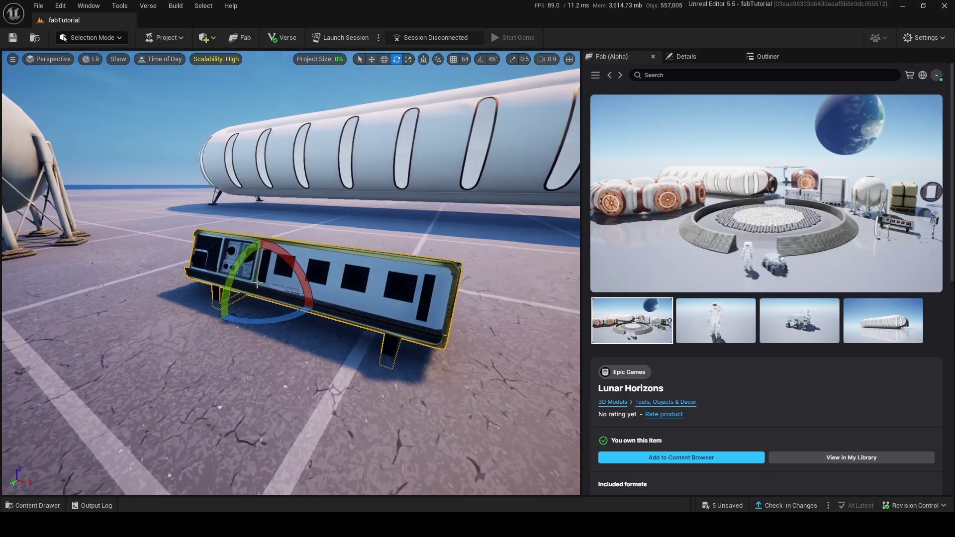
key("w")
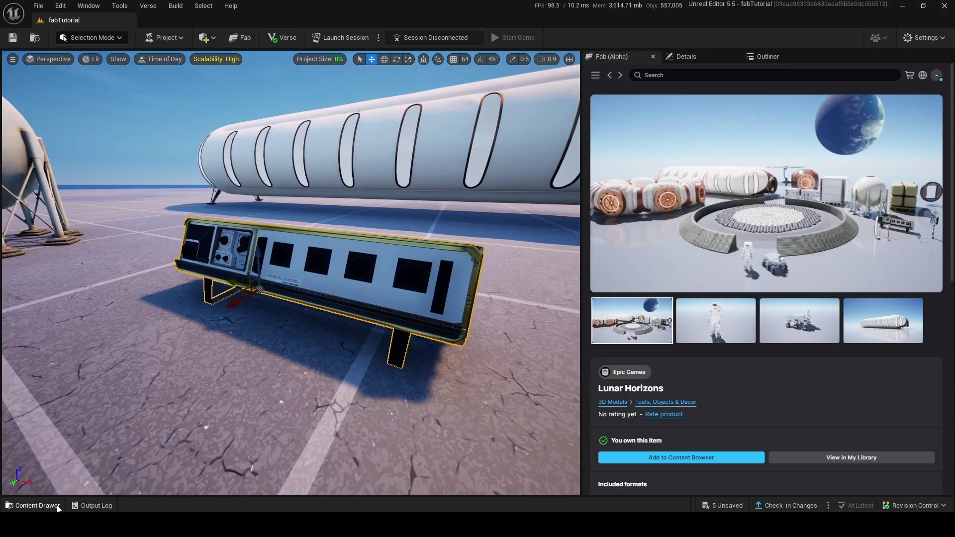
left_click(37, 506)
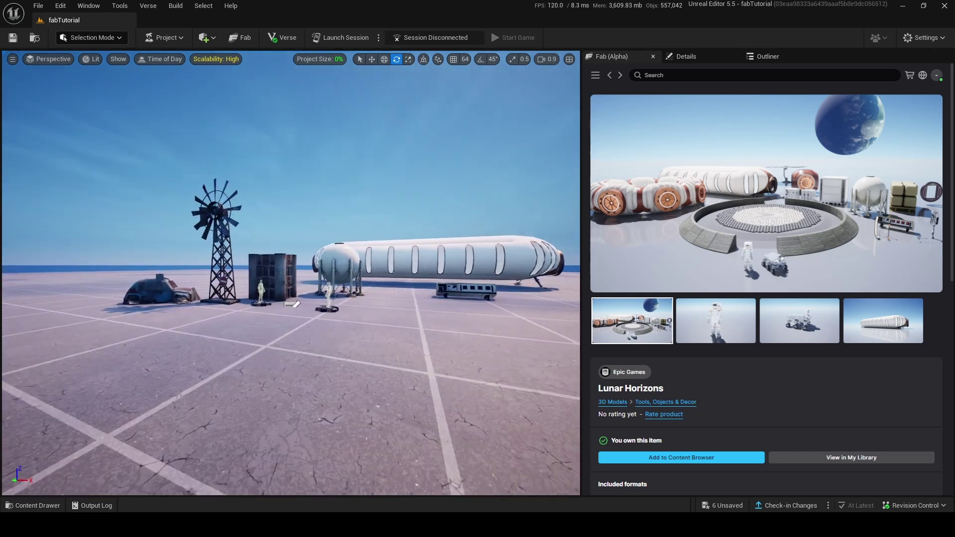
- Search Fab for "quixel" and open the Quixel creator page
left_click(685, 75)
type("quixel")
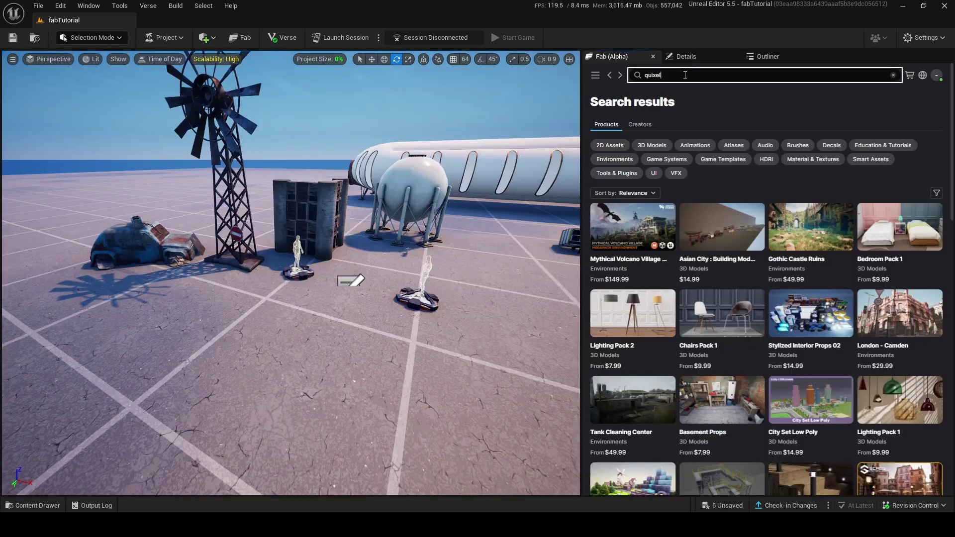
key("Return")
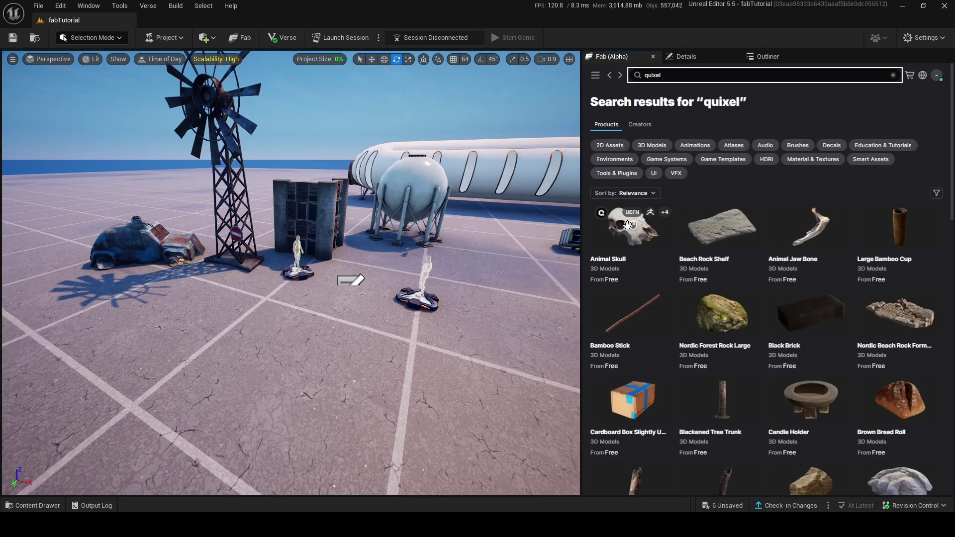
left_click(641, 125)
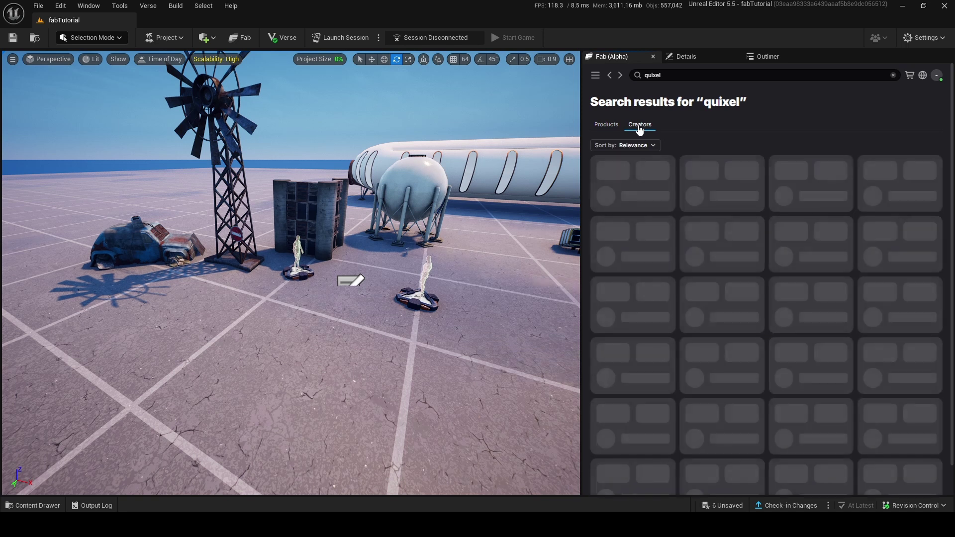
left_click(638, 178)
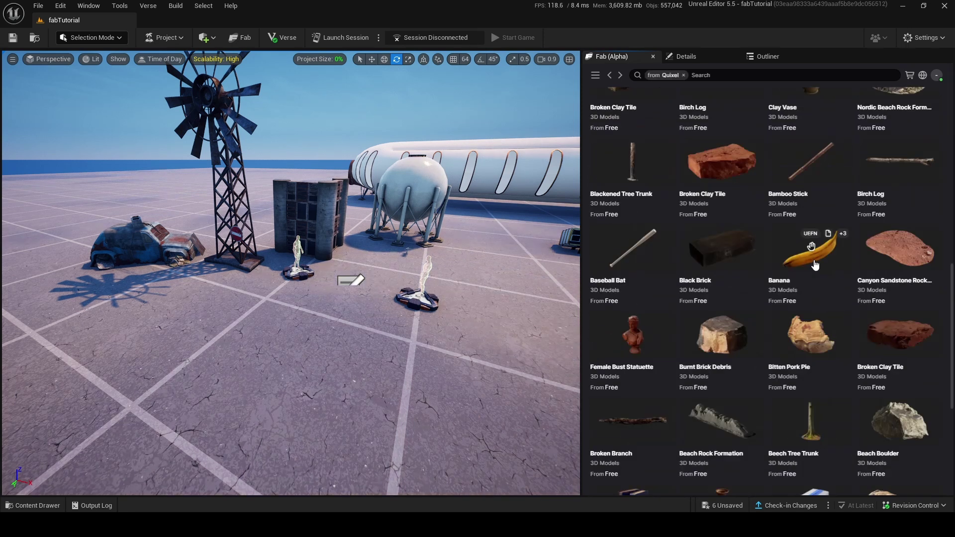
- Place the free Quixel Donut model on the ground in front of the spherical tank and scale it up
scroll(796, 278, "down", 2)
scroll(792, 285, "down", 10)
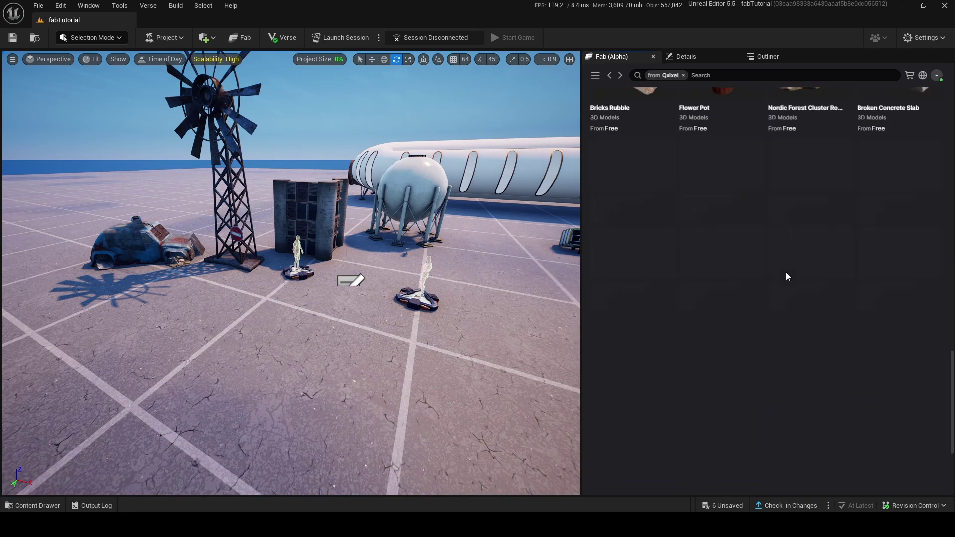
scroll(842, 259, "up", 15)
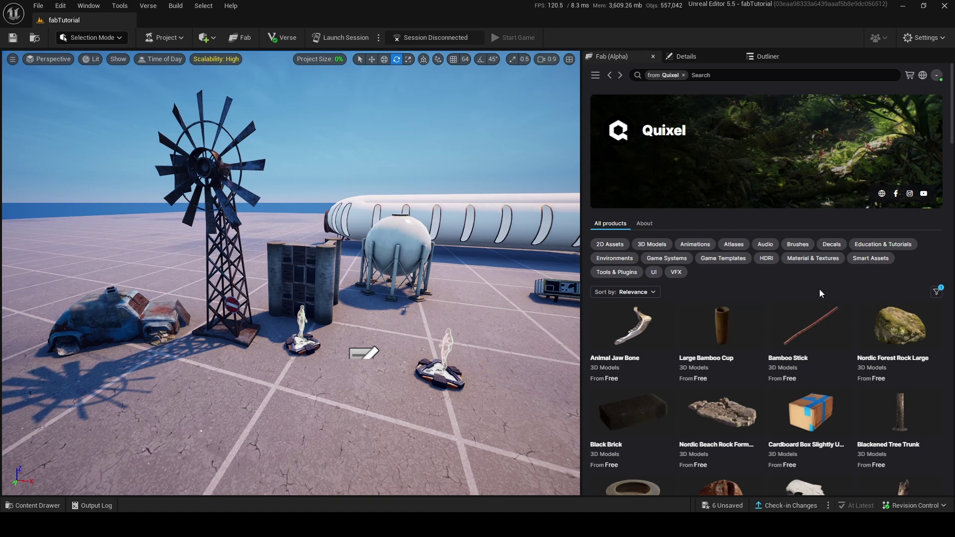
scroll(866, 289, "down", 10)
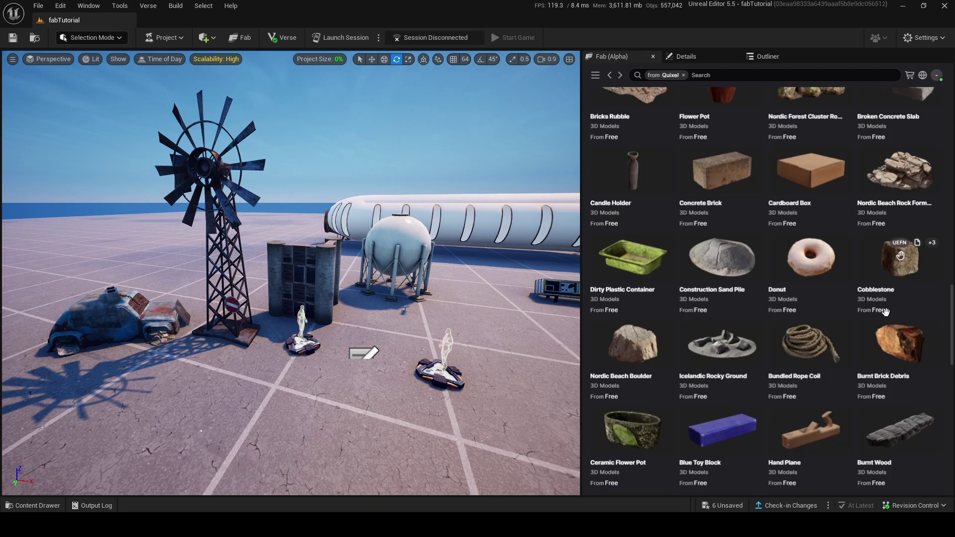
key("w")
right_click_drag(498, 339, 557, 343)
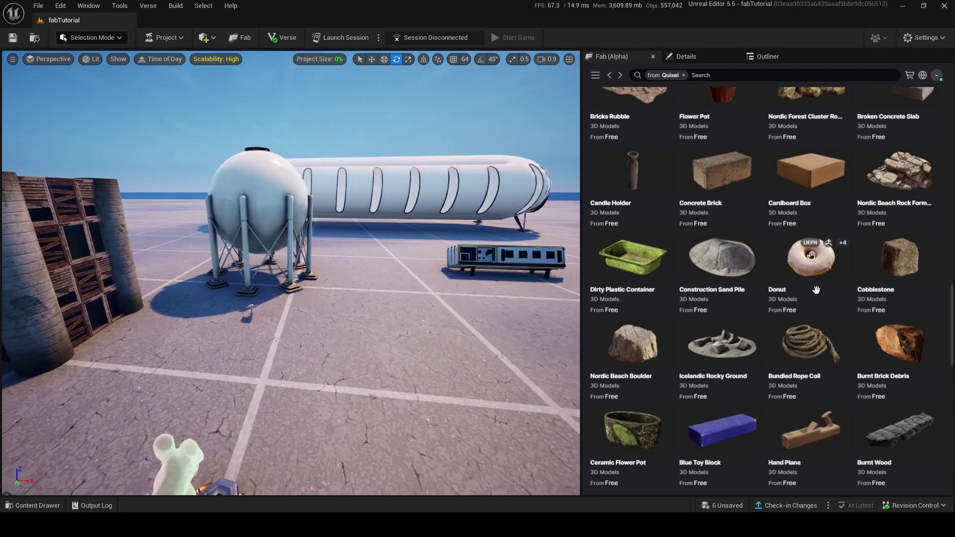
left_click_drag(815, 278, 424, 374)
key("w")
right_click_drag(365, 262, 455, 373)
- Place the free Quixel Japanese Statue model on the ground between the donut and the console panel and scale it up
scroll(443, 303, "down", 6)
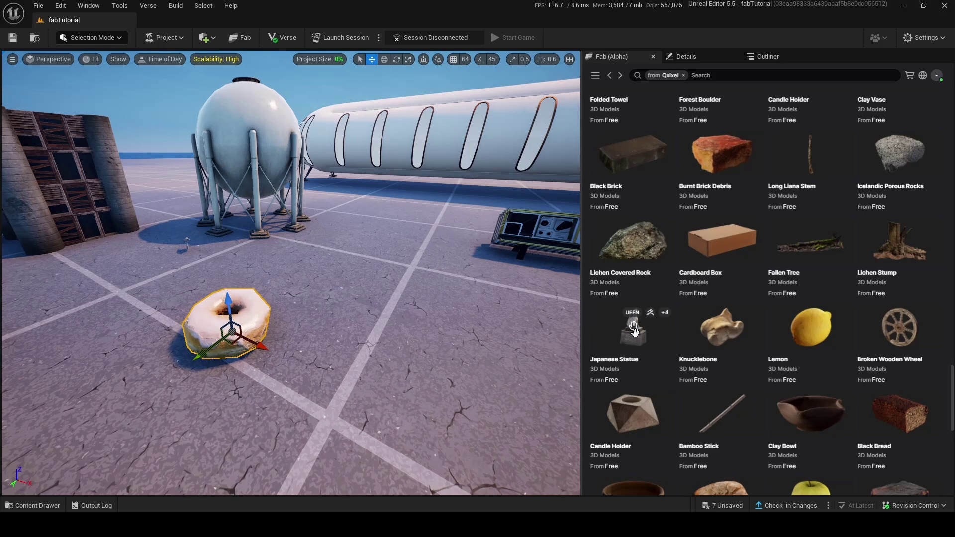
left_click_drag(452, 233, 386, 293)
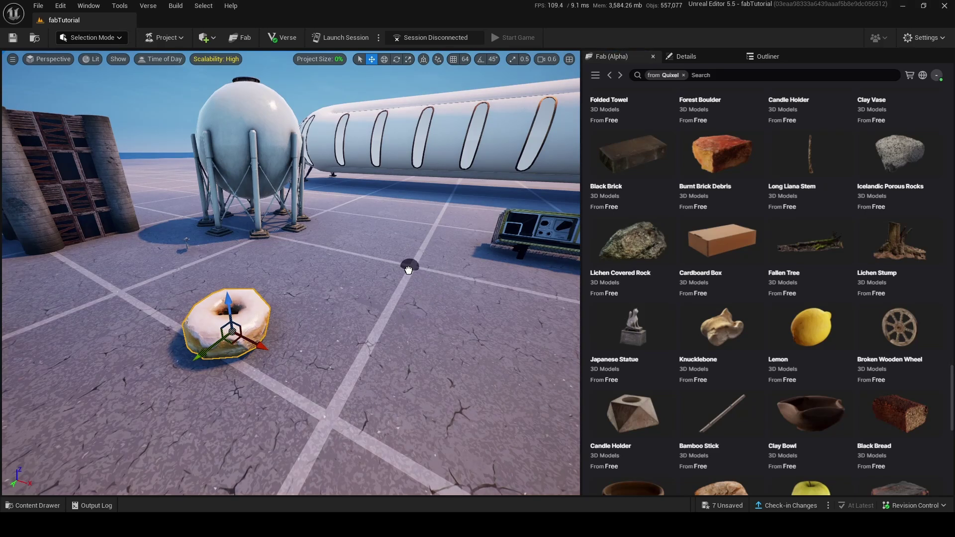
left_click_drag(406, 270, 406, 270)
right_click_drag(406, 270, 283, 235)
key("w")
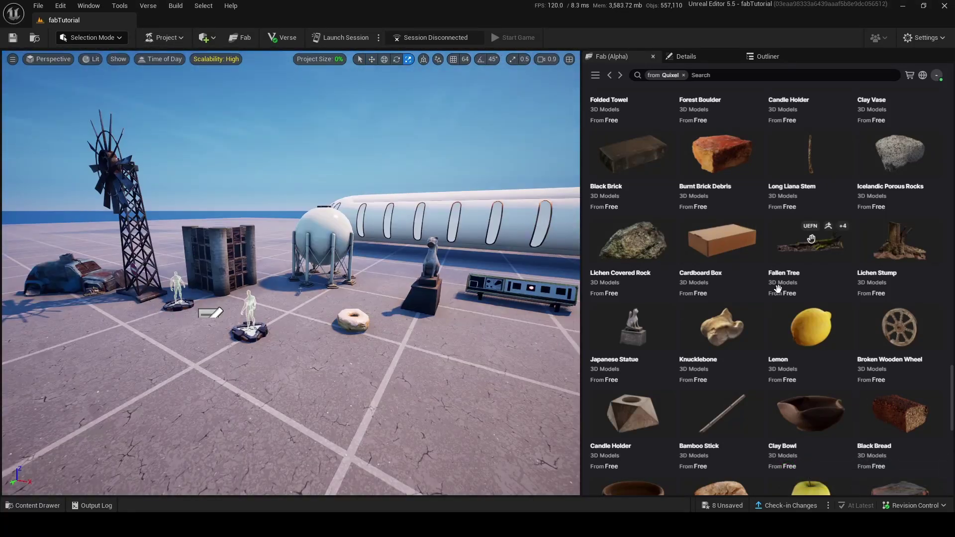
- Browse the free Quixel models in Fab and look over the models placed in the level
scroll(779, 293, "down", 4)
scroll(776, 294, "up", 6)
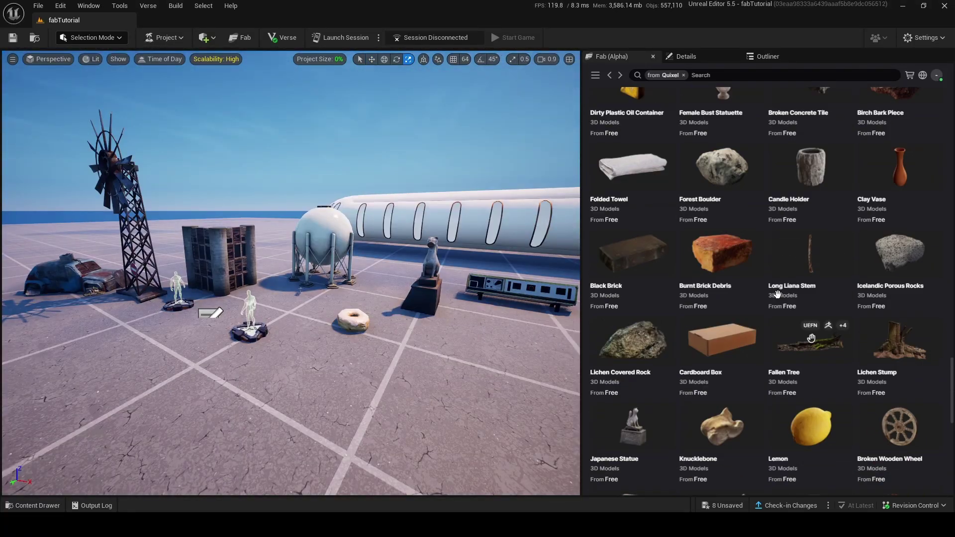
key("w")
right_click_drag(437, 248, 467, 249)
key("d")
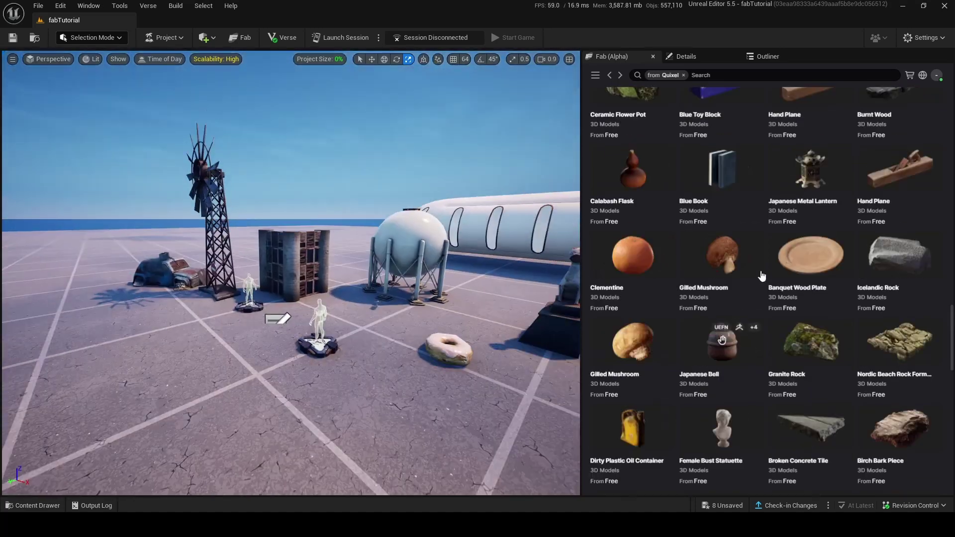
scroll(766, 283, "up", 4)
scroll(291, 274, "up", 3)
right_click_drag(443, 295, 465, 338)
key("s")
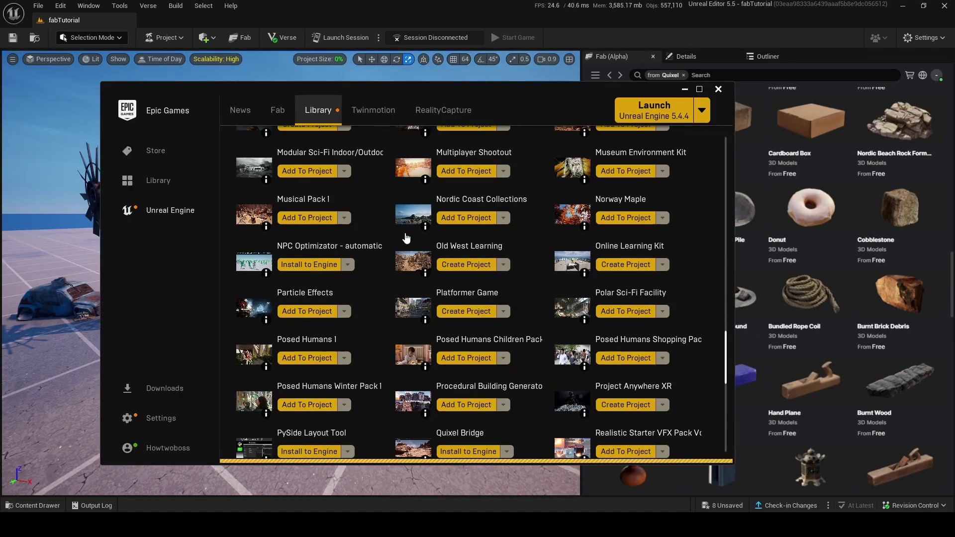
- Switch to the Epic Games Launcher, search its Fab Library for "fab", and install Fab UE Plugin to the engine
scroll(622, 165, "down", 4)
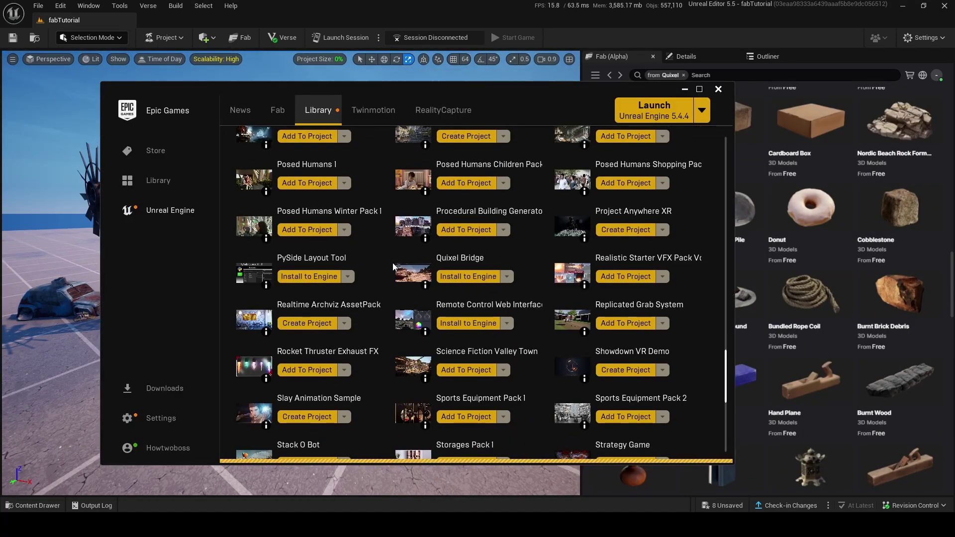
scroll(622, 164, "up", 4)
left_click(683, 89)
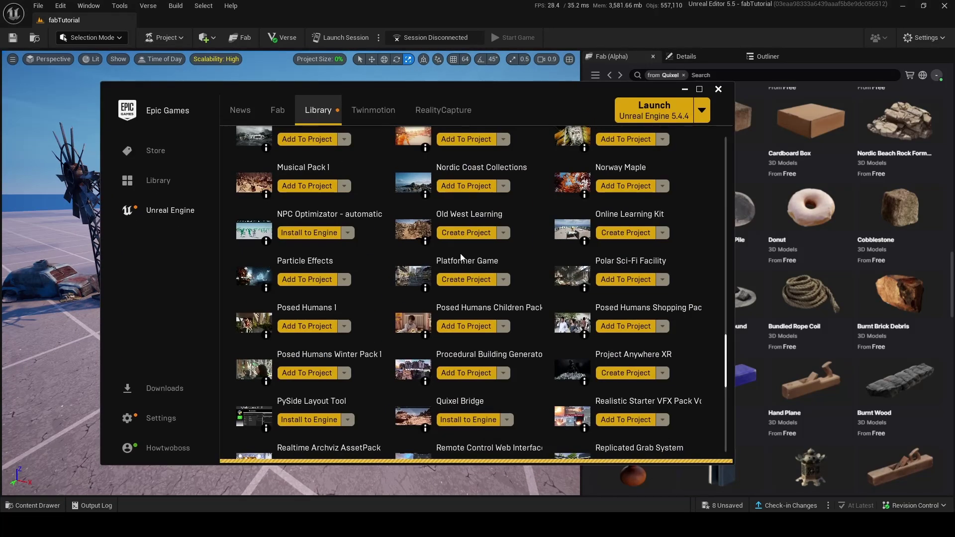
scroll(461, 257, "up", 10)
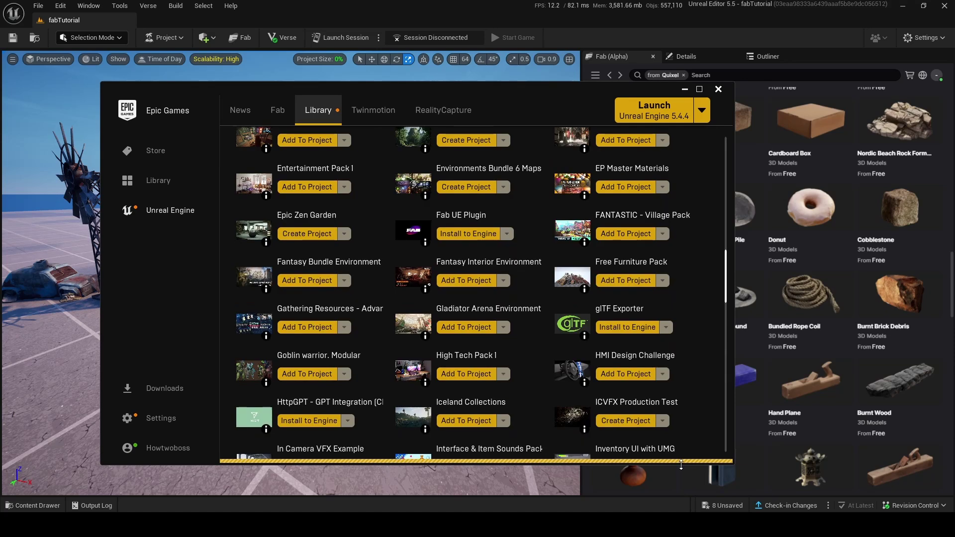
left_click_drag(728, 256, 720, 133)
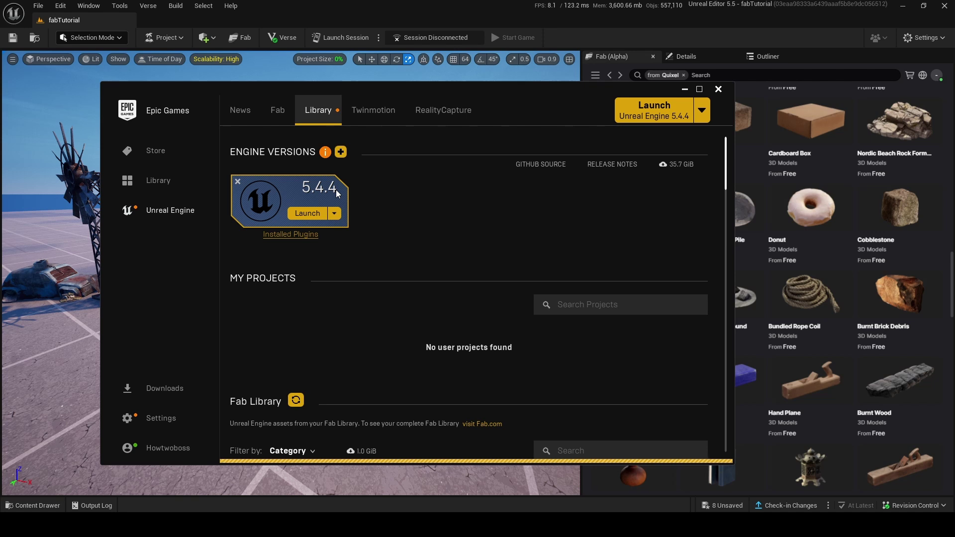
scroll(598, 232, "down", 3)
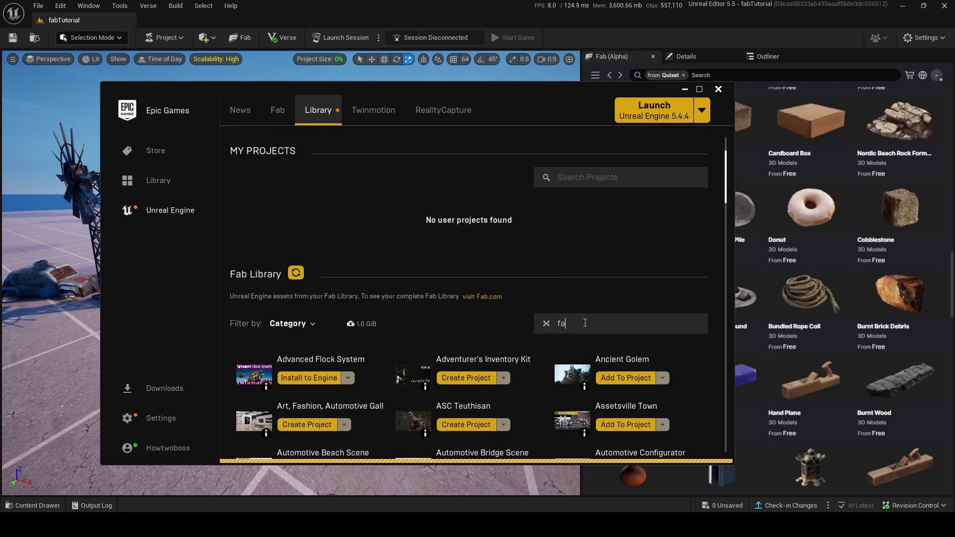
type("b")
scroll(613, 353, "down", 3)
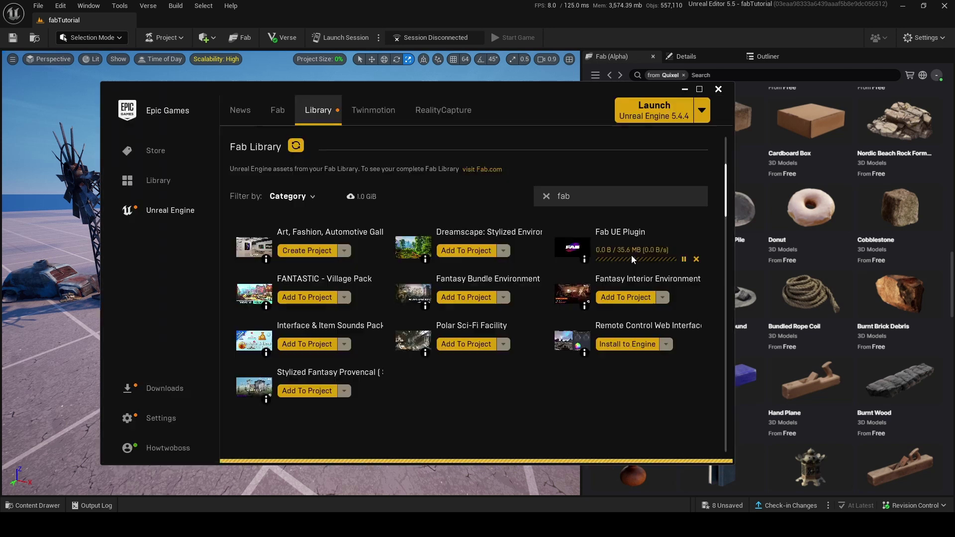
left_click(631, 254)
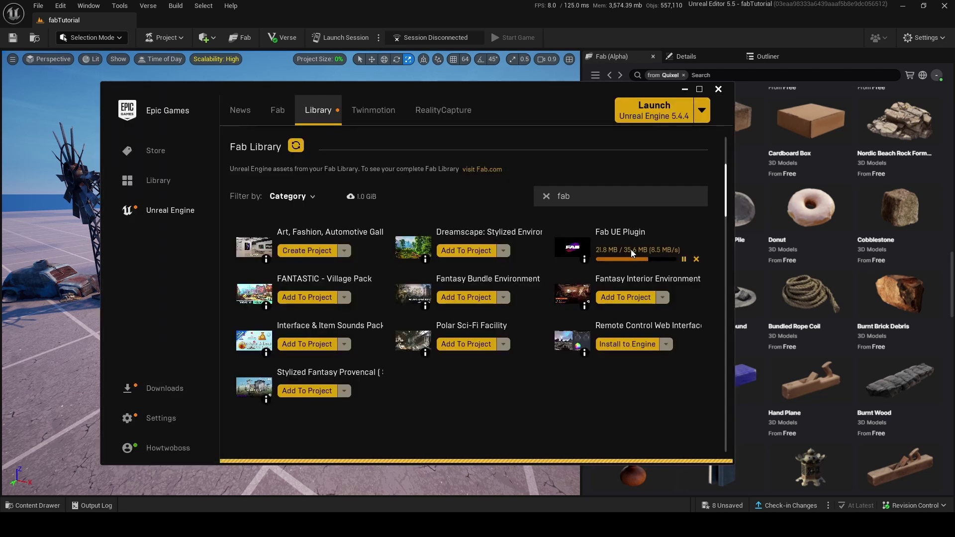
scroll(344, 210, "up", 6)
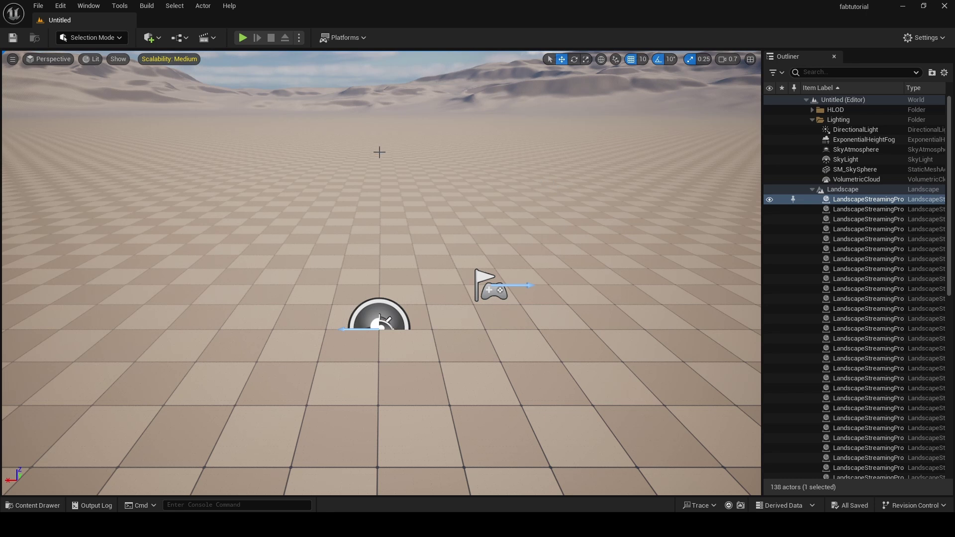
- Switch to the fabtutorial project in Unreal Engine, open Fab, dock it above the Outliner, and widen it
right_click_drag(379, 152, 679, 196)
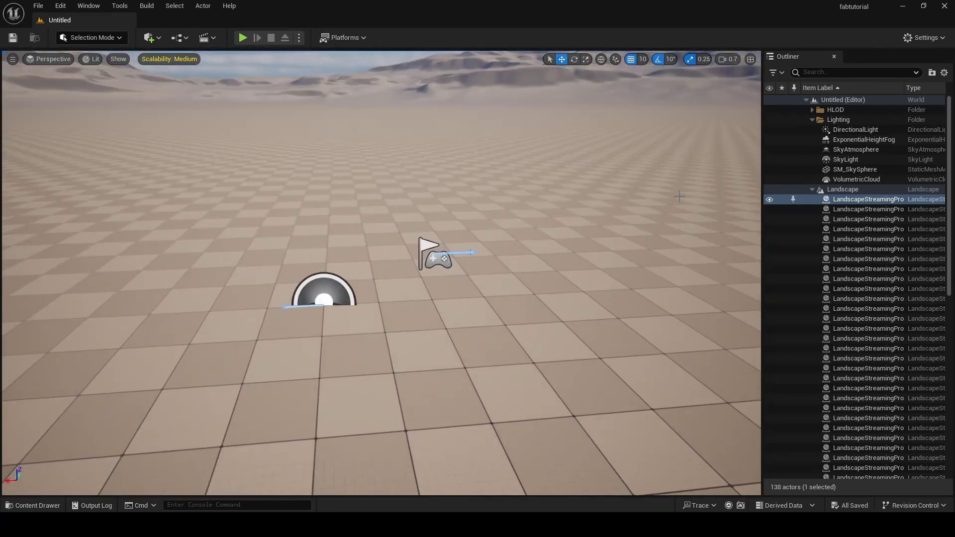
left_click_drag(521, 224, 460, 261, "alt")
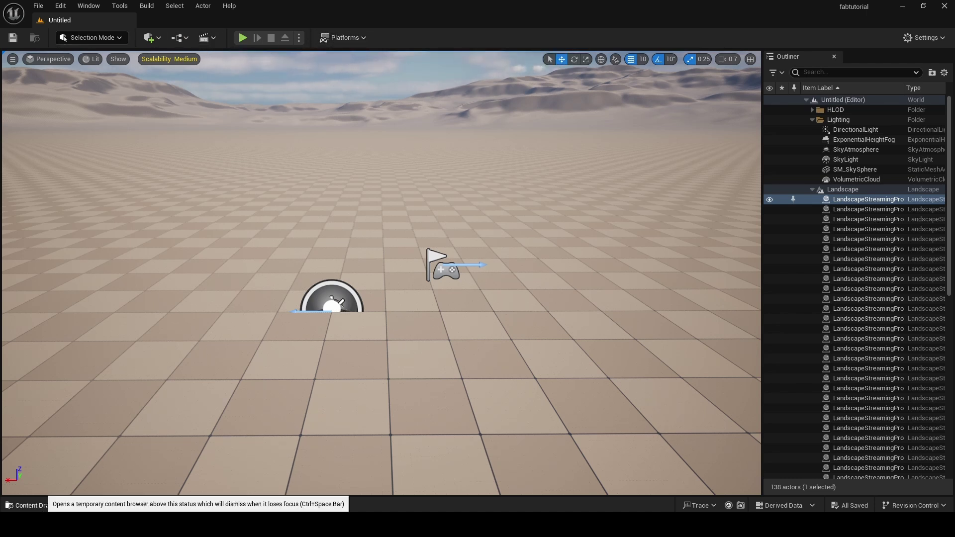
left_click(32, 505)
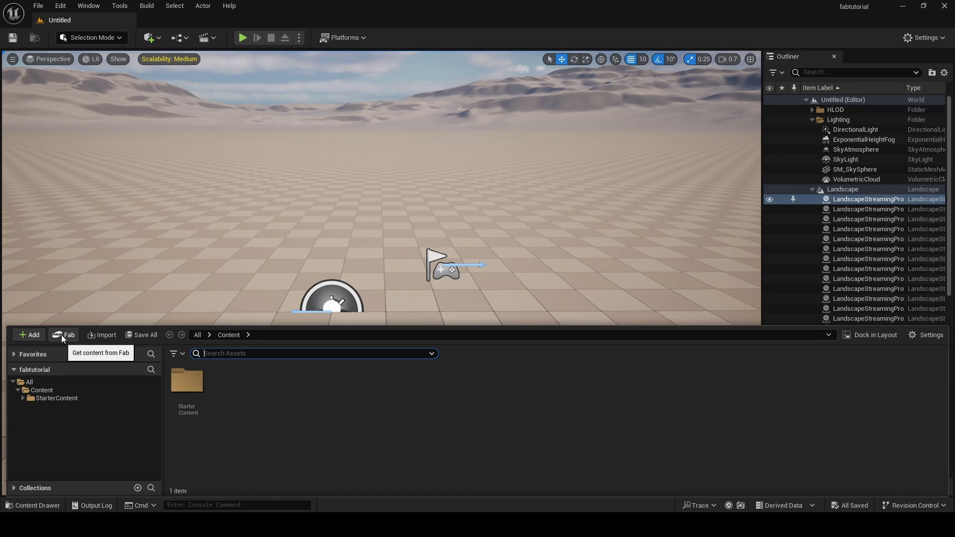
left_click(83, 6)
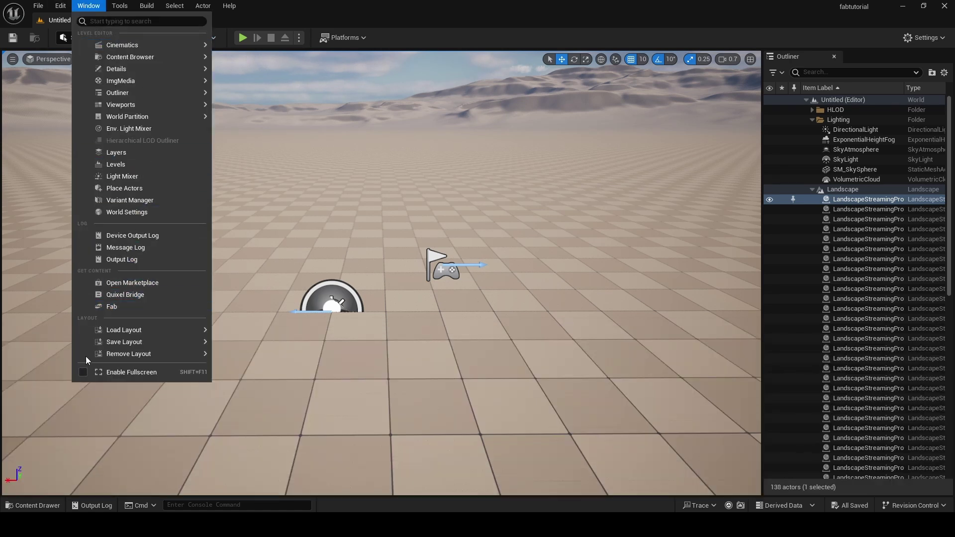
left_click(32, 506)
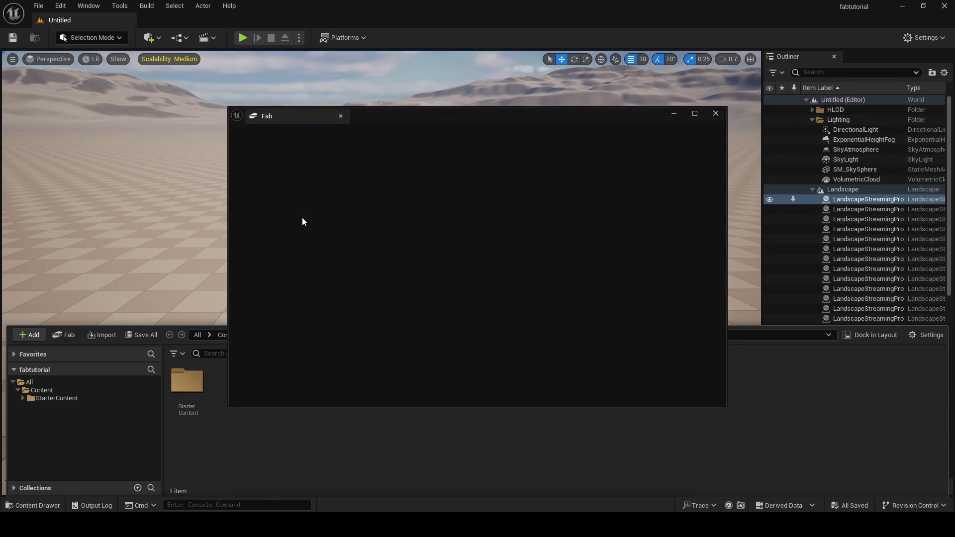
left_click_drag(297, 119, 784, 58)
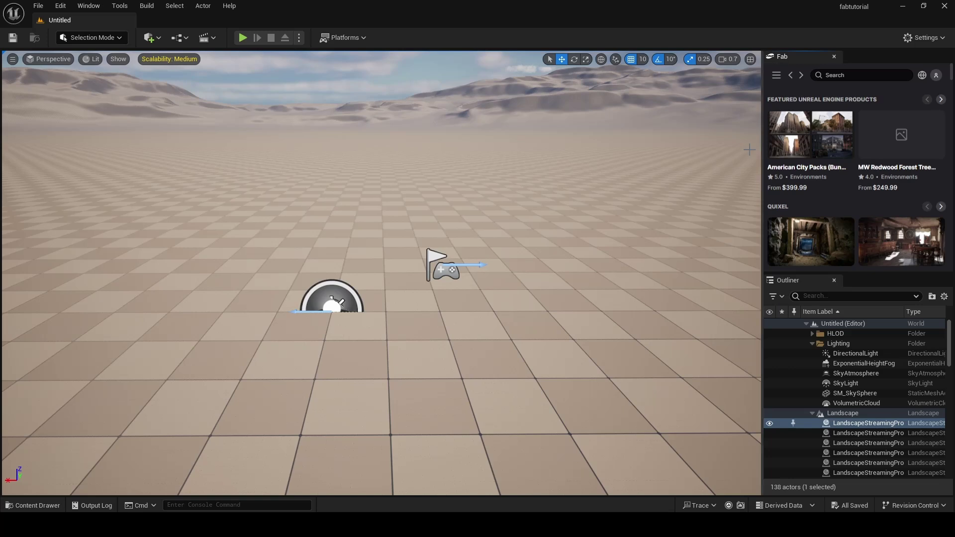
left_click_drag(762, 149, 499, 149)
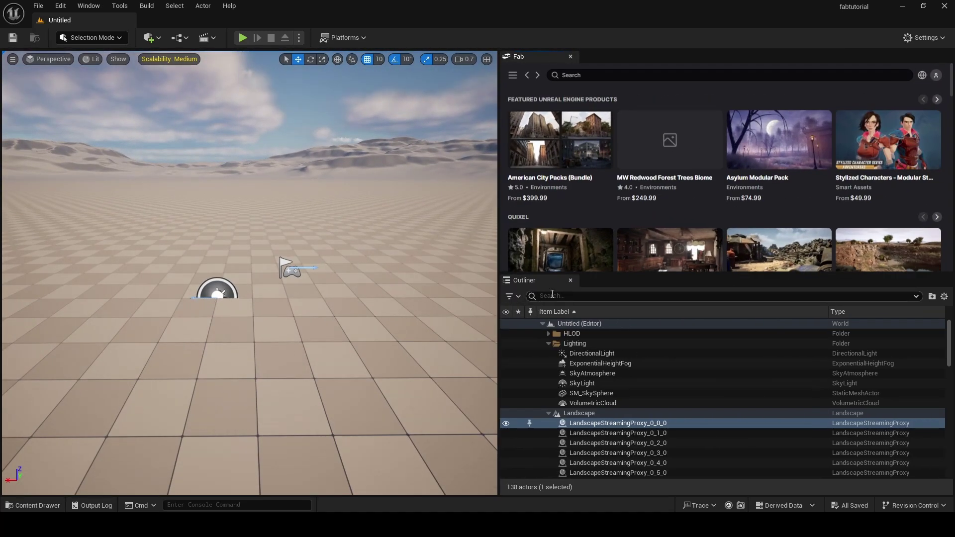
- Look through the Fab home page, then open the Quixel Old Mine page to examine its third preview image and product details
scroll(710, 235, "down", 5)
scroll(680, 244, "down", 5)
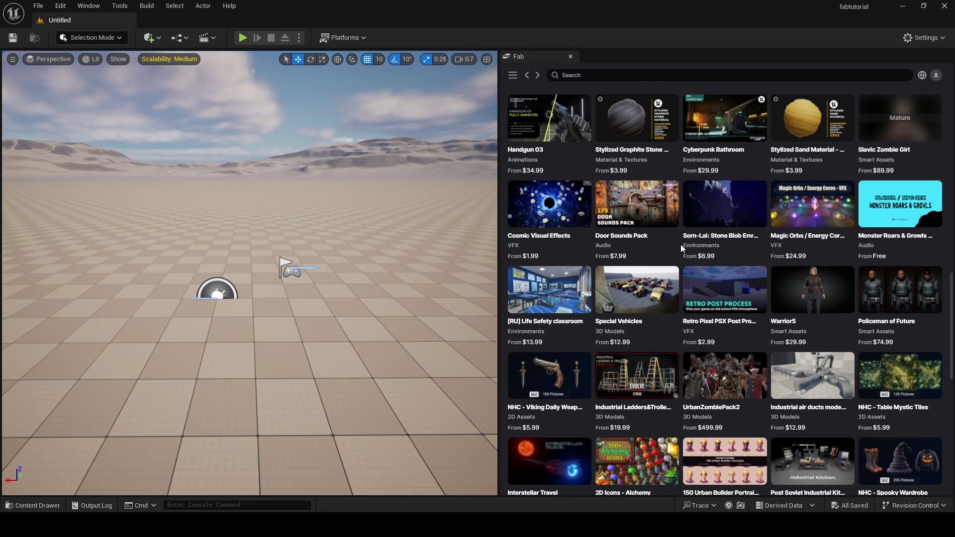
scroll(766, 299, "up", 10)
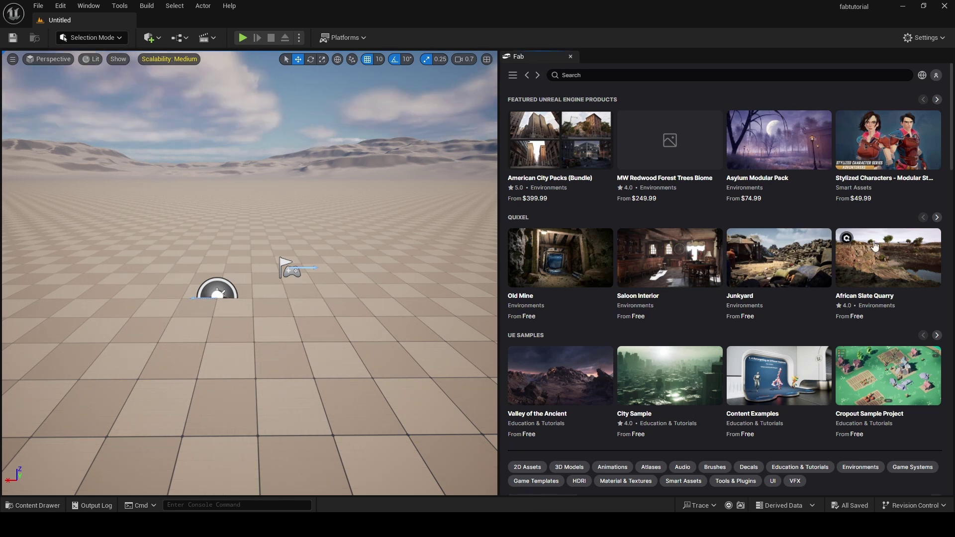
left_click(536, 253)
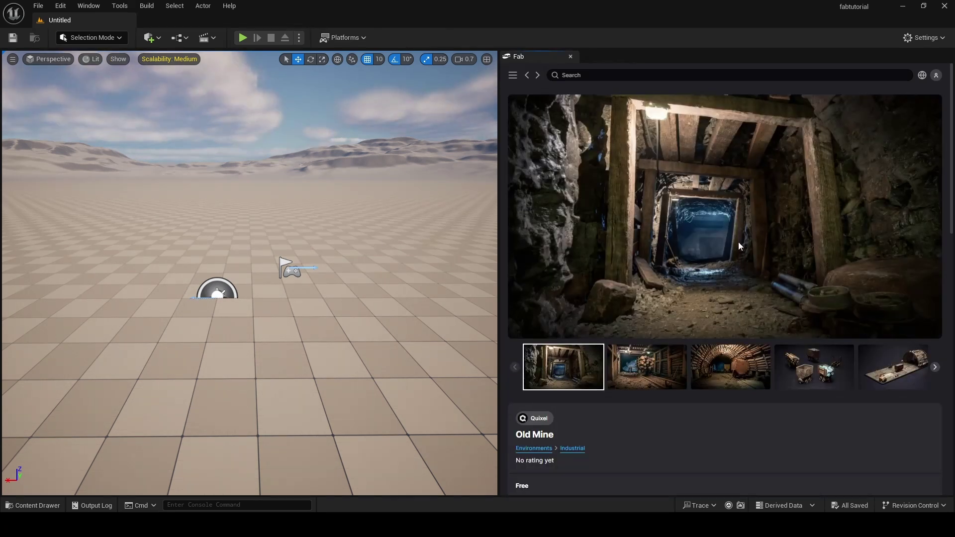
left_click(707, 365)
scroll(701, 349, "down", 4)
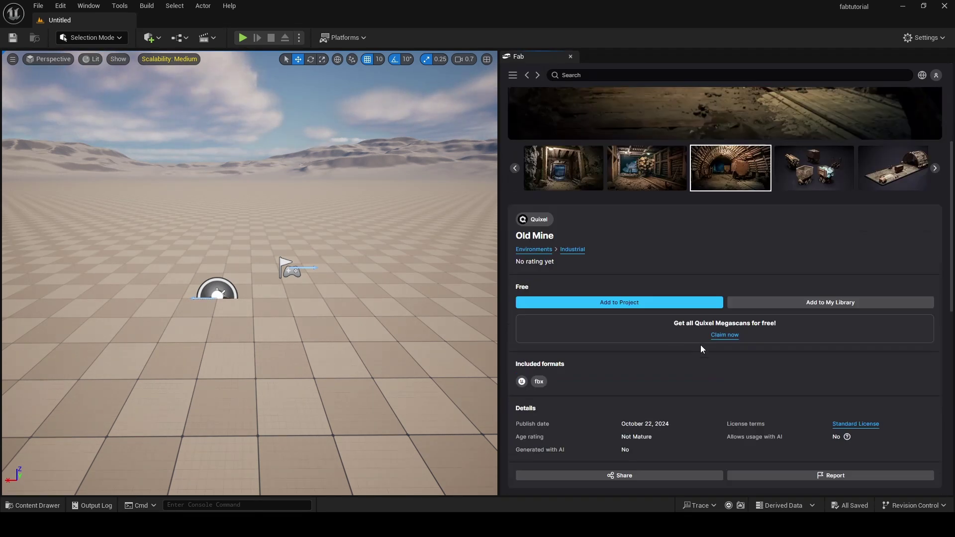
scroll(722, 302, "up", 1)
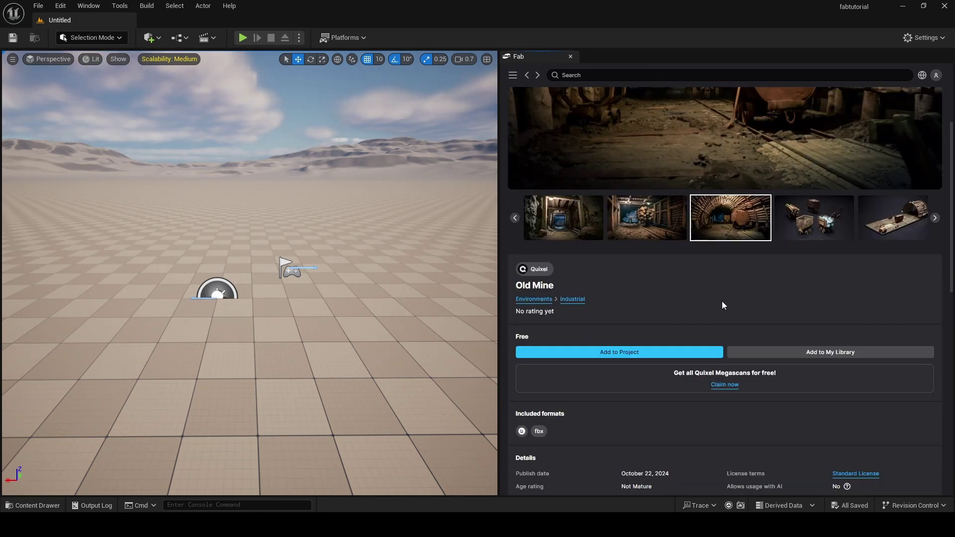
- Add the free Old Mine environment to the Fab library, confirming the Epic Games account sign-in
left_click(747, 351)
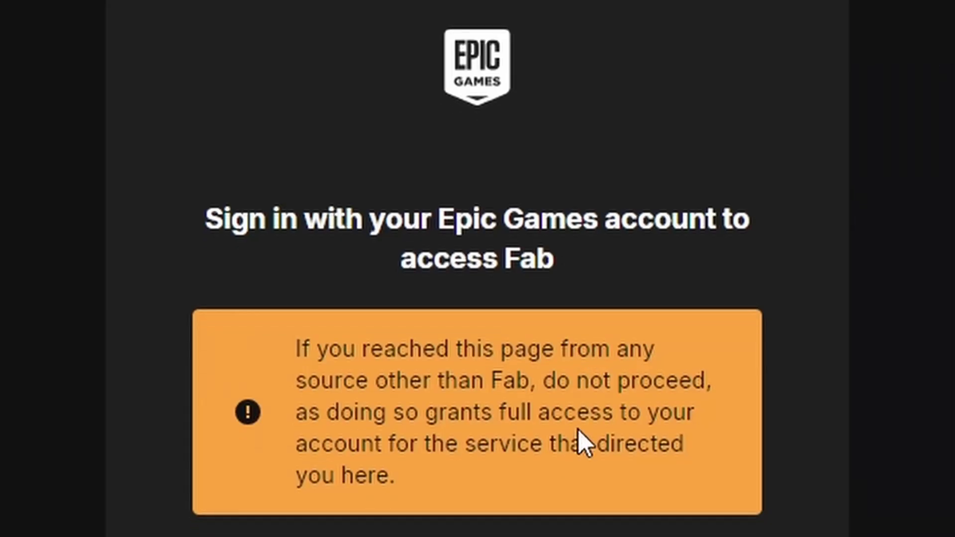
scroll(578, 430, "down", 5)
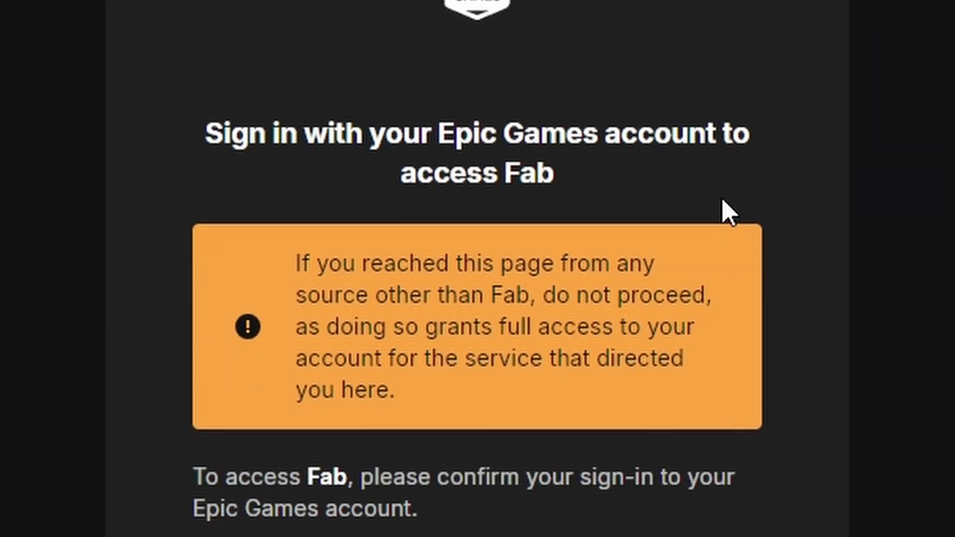
scroll(640, 186, "down", 3)
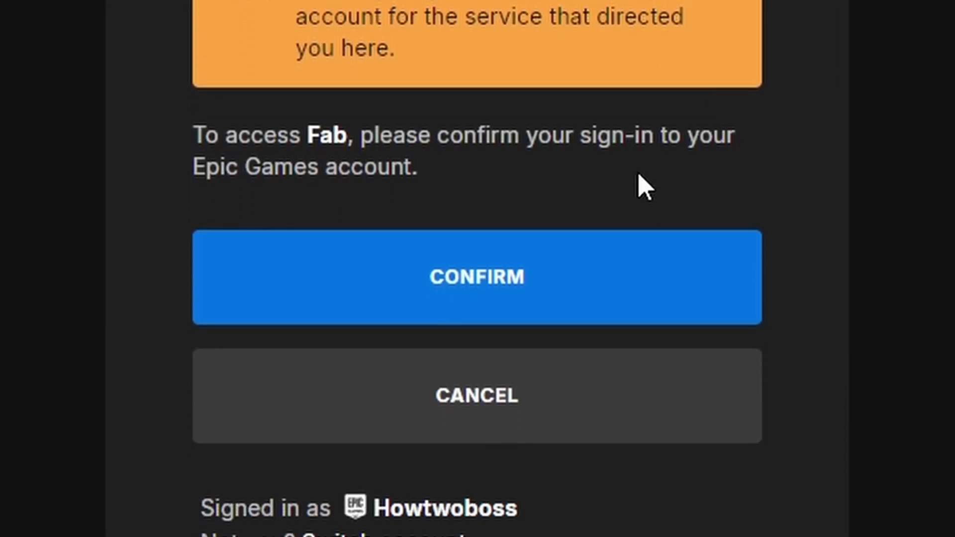
left_click(450, 244)
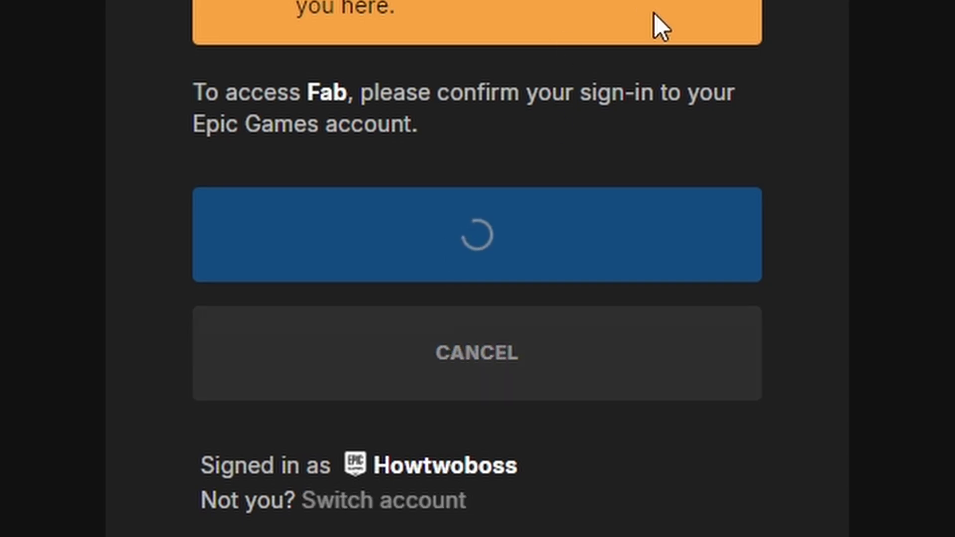
scroll(650, 217, "up", 3)
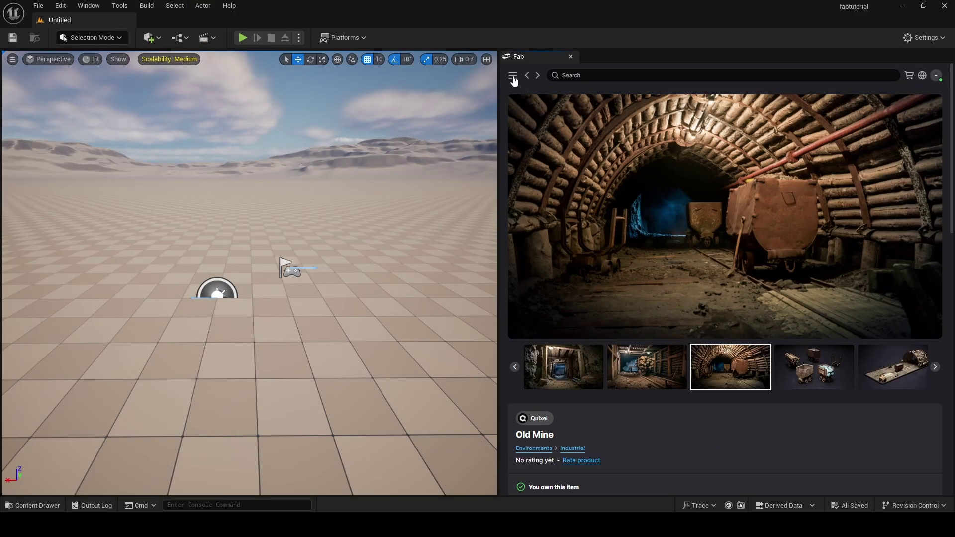
- Look through the owned assets in My Library and add the Rocket Thruster Exhaust FX pack to the project
left_click(512, 75)
left_click(533, 111)
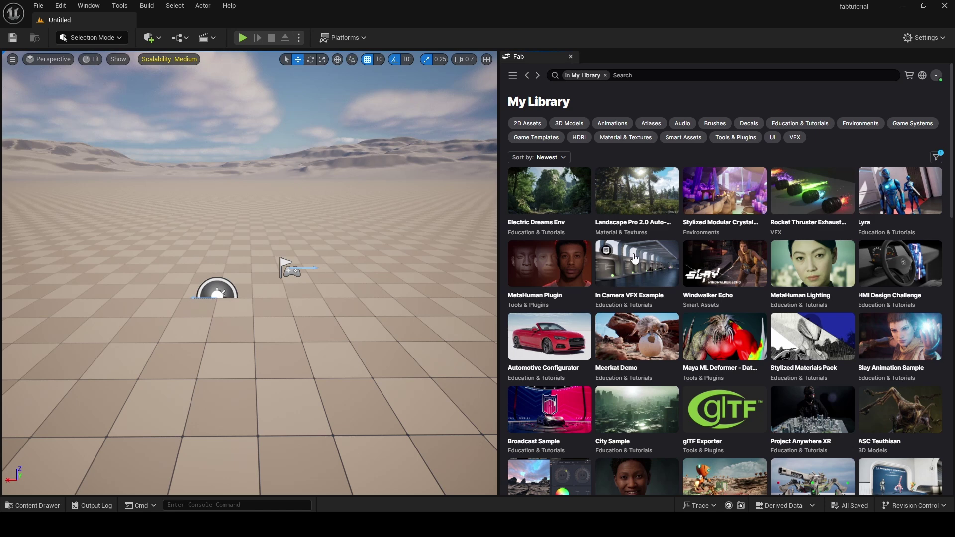
scroll(696, 266, "down", 20)
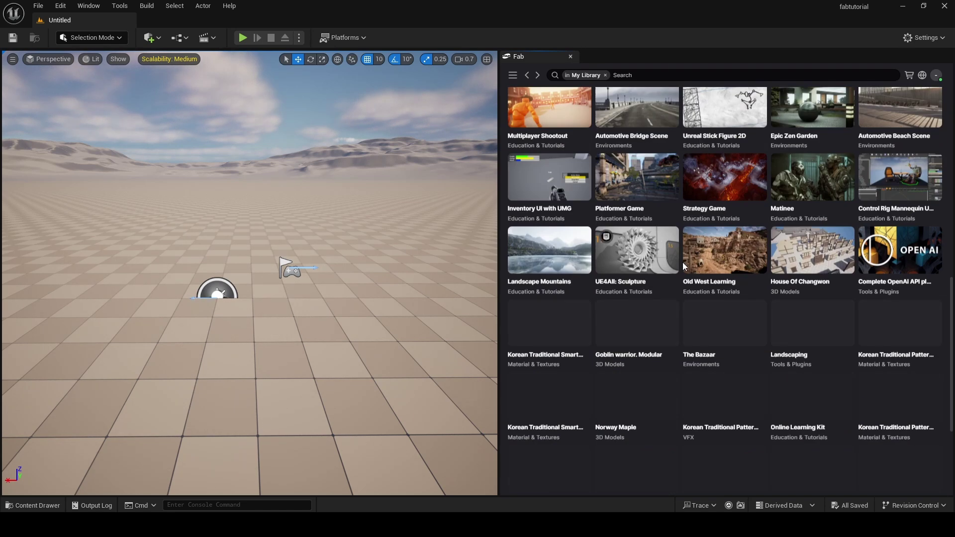
scroll(683, 268, "up", 20)
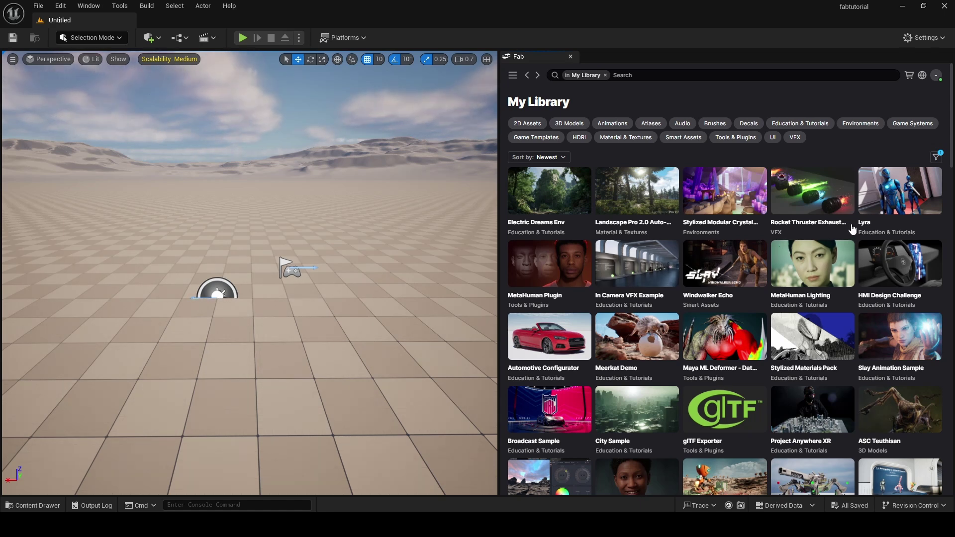
left_click(818, 207)
scroll(674, 318, "down", 4)
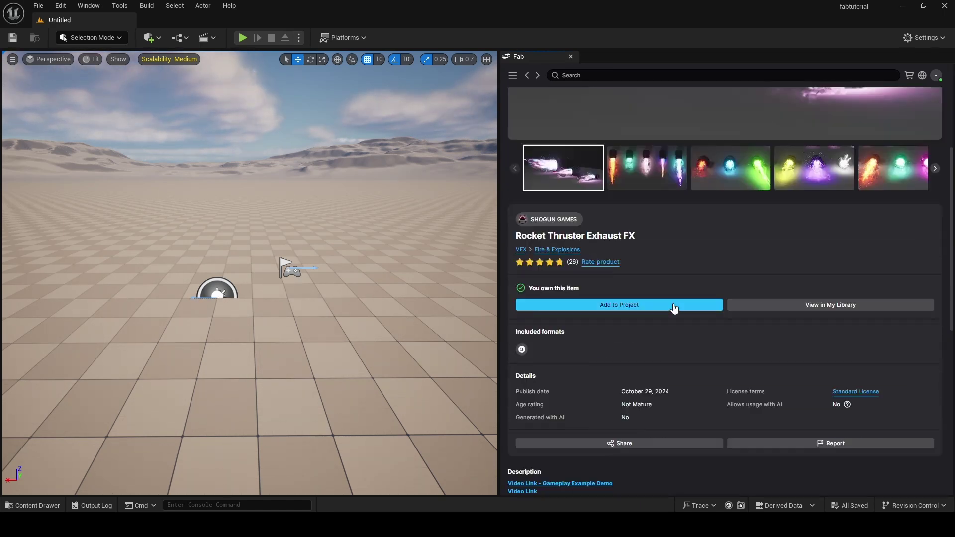
left_click(676, 302)
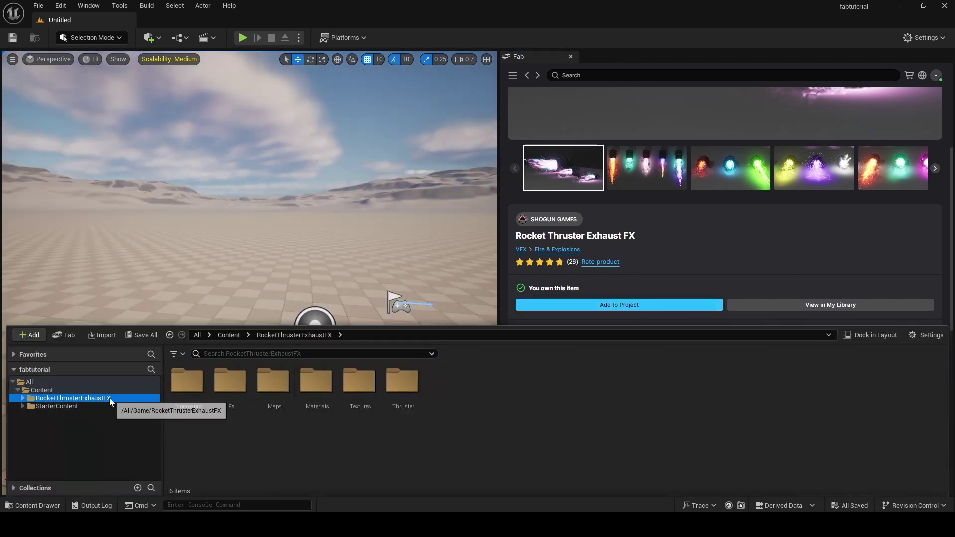
- Look through the Niagara systems in the FX folder of the RocketThrusterExhaustFX pack
double_click(185, 385)
double_click(263, 408)
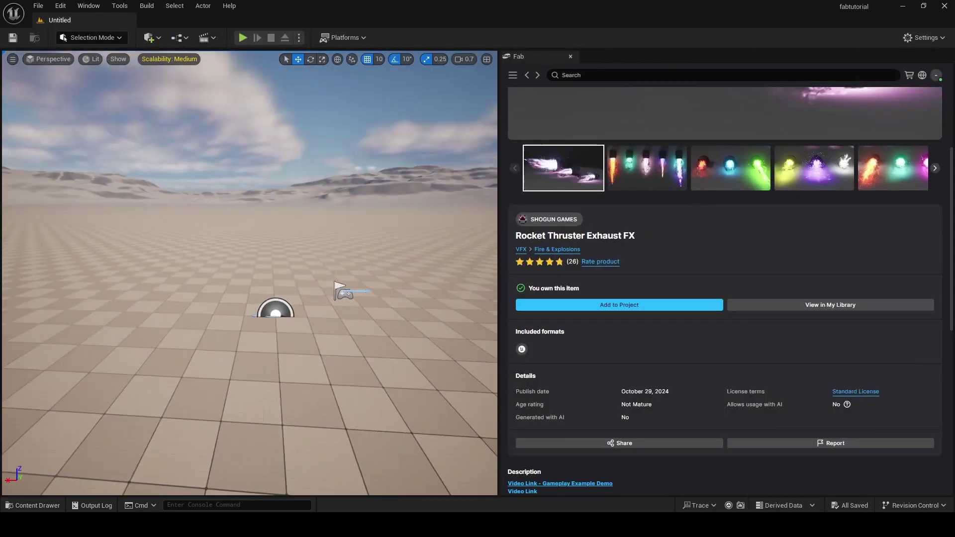
key("ctrl+space")
left_click(432, 450)
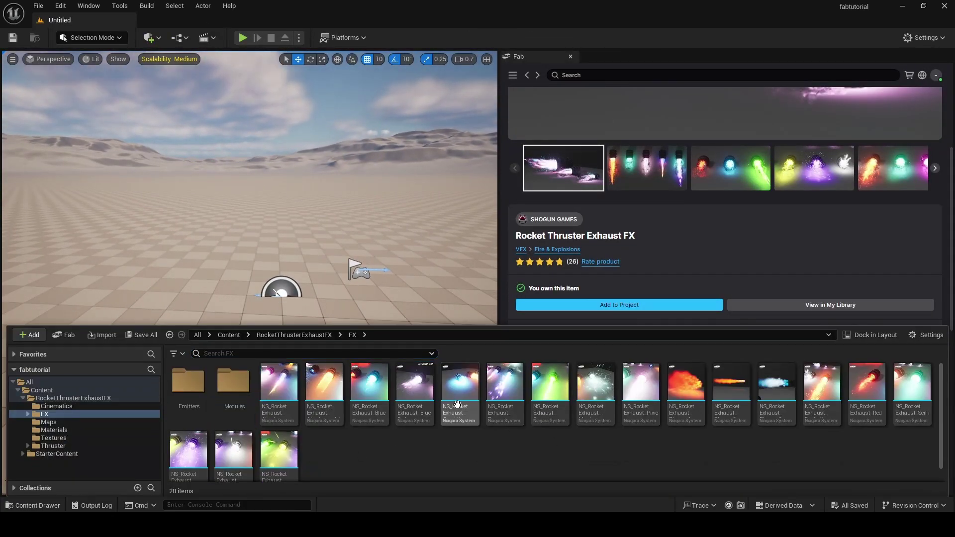
- Migrate the whole RocketThrusterExhaustFX folder to the fabTutorial Fortnite project, choosing the destination inside its Plugins/fabTutorial folder
double_click(73, 398)
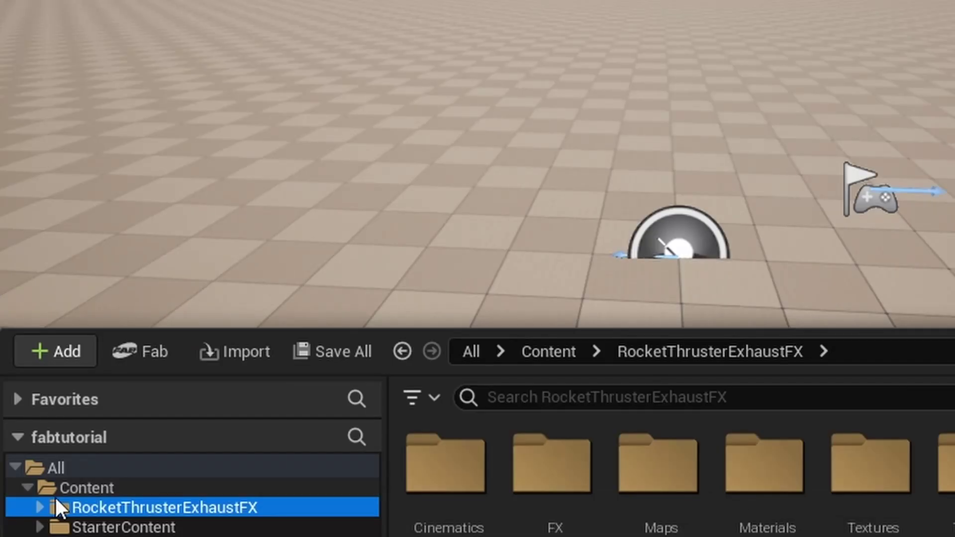
right_click(36, 398)
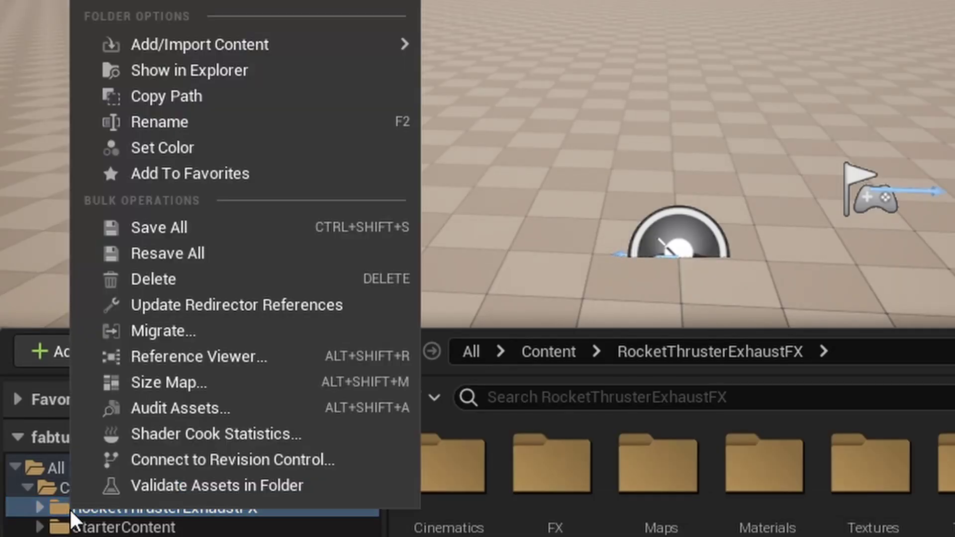
left_click(159, 336)
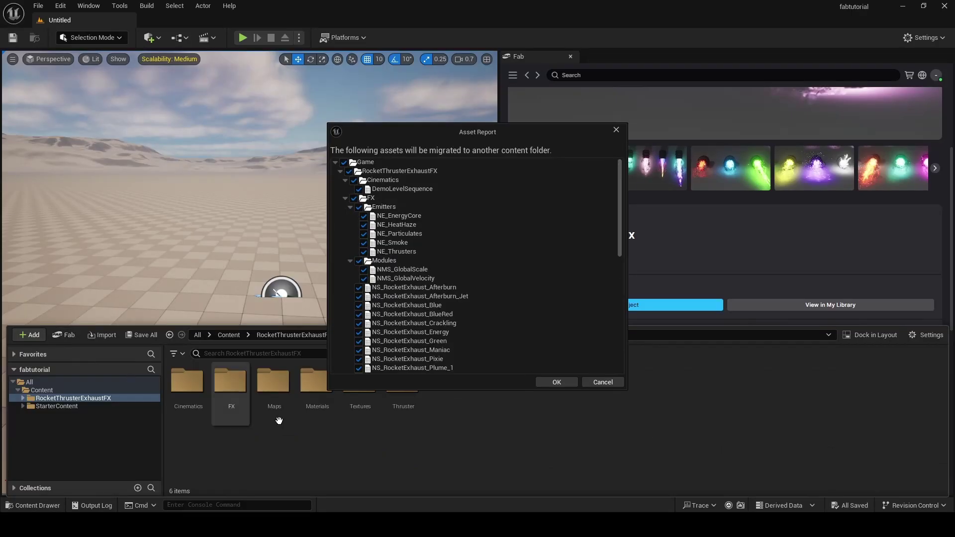
left_click(556, 382)
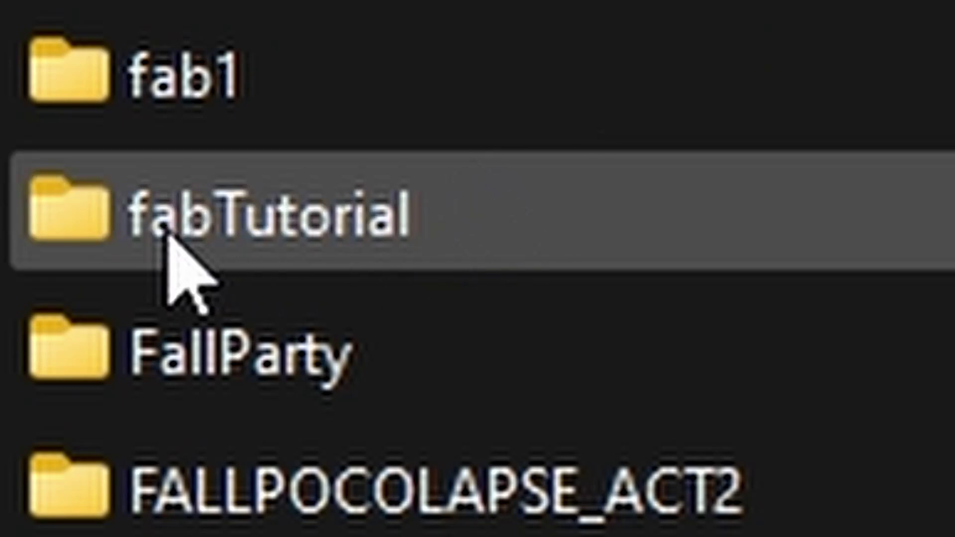
double_click(565, 248)
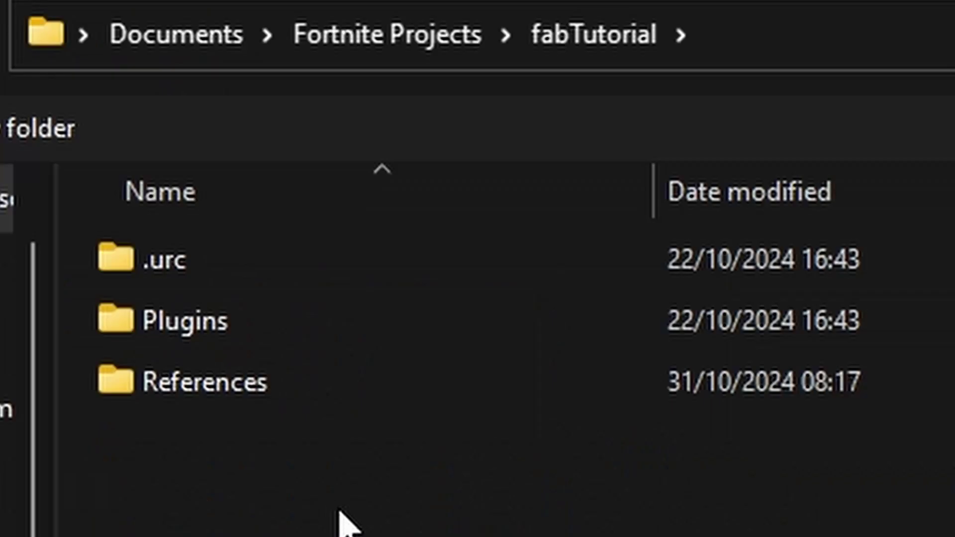
double_click(333, 331)
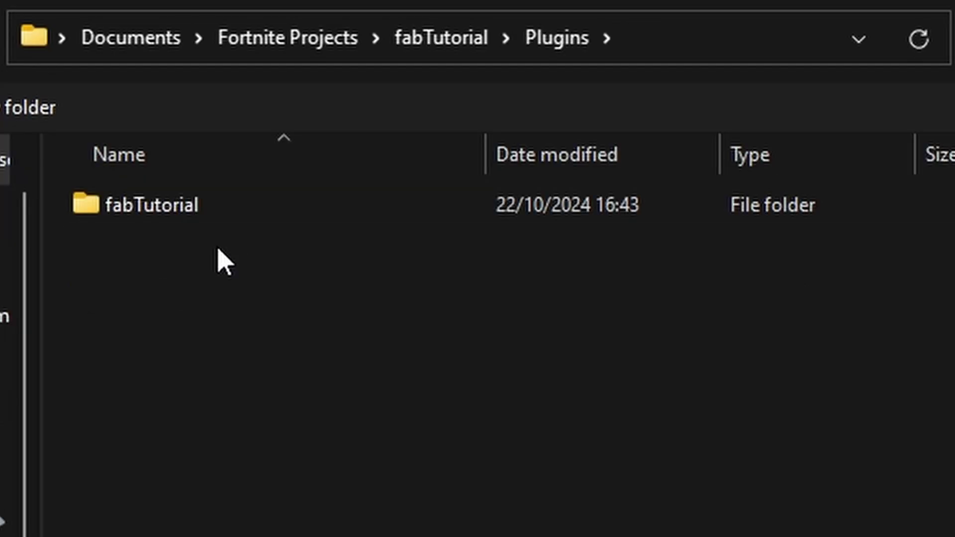
double_click(247, 256)
left_click(264, 214)
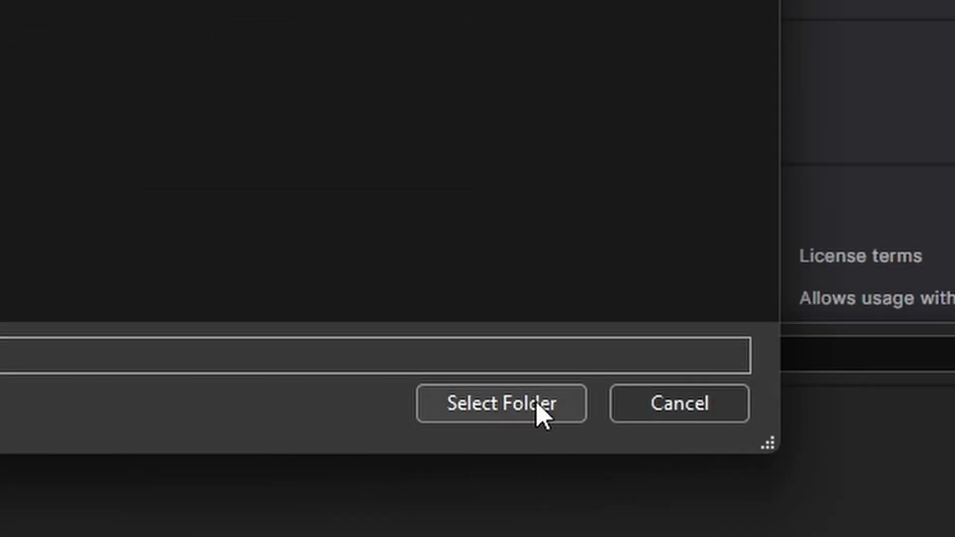
left_click(538, 403)
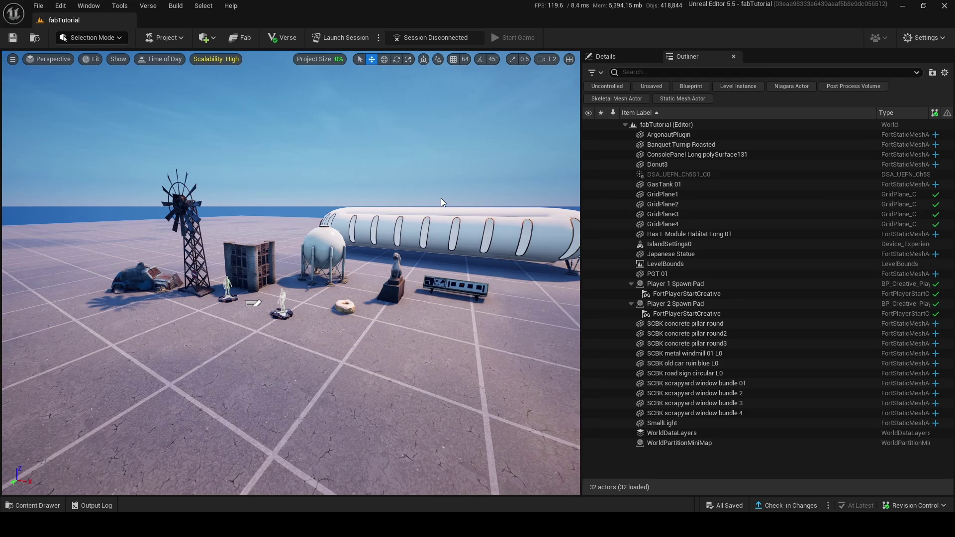
- Switch to the fabTutorial project in UEFN and open the Thruster Meshes folder of the migrated RocketThrusterExhaustFX pack
key("w")
right_click_drag(404, 157, 413, 133)
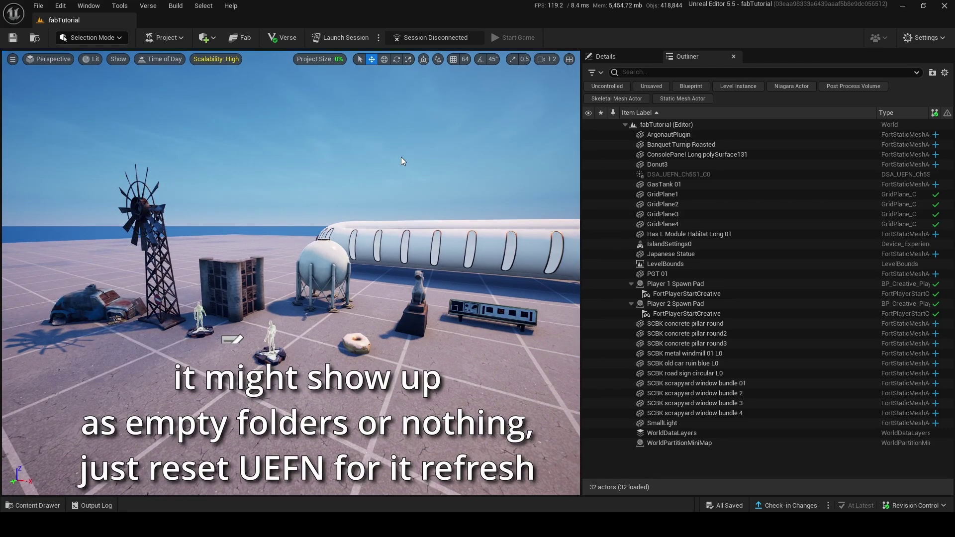
key("s")
right_click_drag(410, 240, 448, 270)
left_click(32, 504)
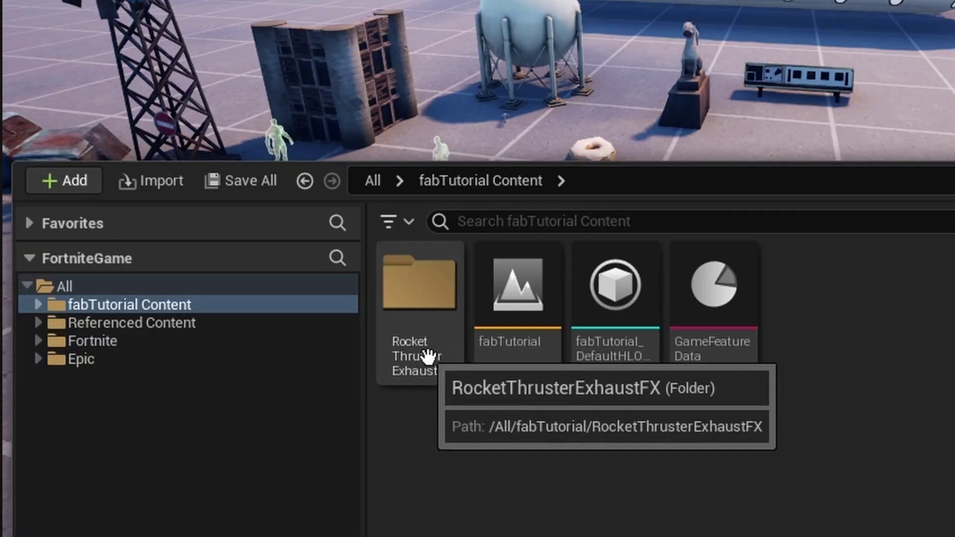
left_click(435, 322)
double_click(435, 323)
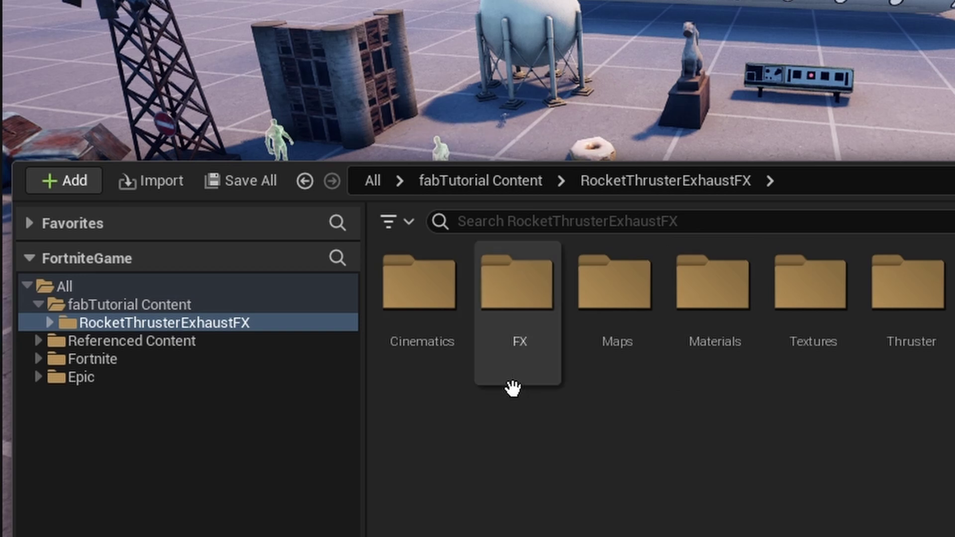
double_click(908, 318)
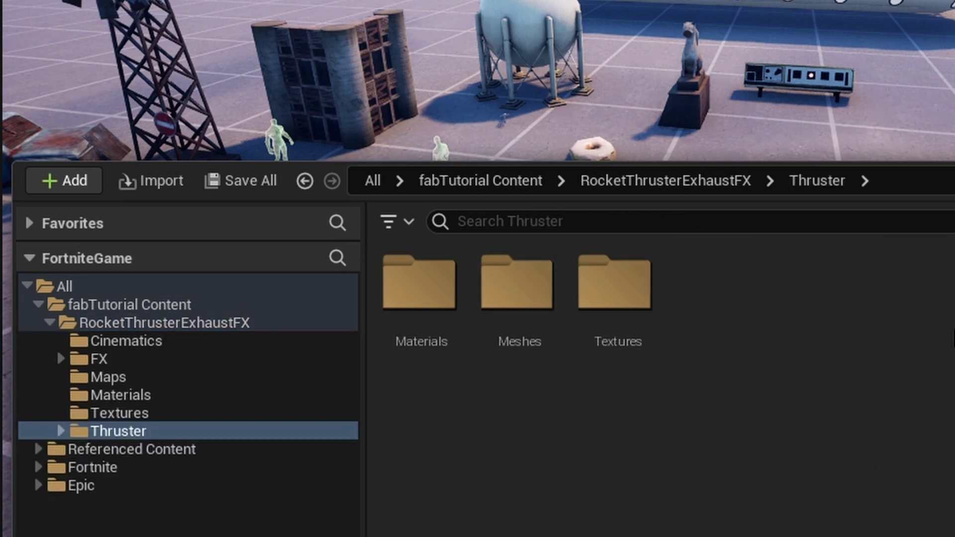
double_click(520, 358)
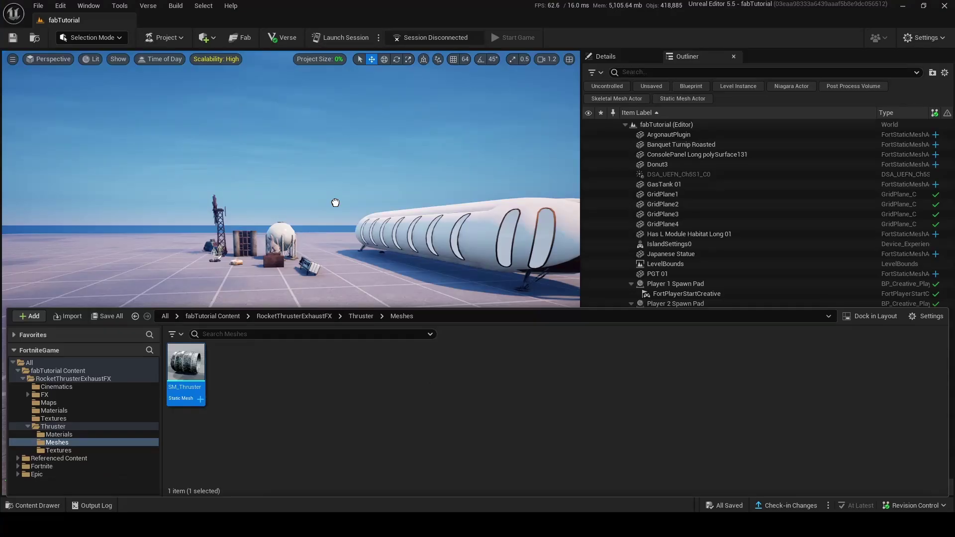
- Place the SM_Thruster mesh on the open ground near the long white habitat module and scale it up
left_click_drag(335, 203, 237, 332)
key("w")
right_click_drag(275, 285, 331, 426)
left_click_drag(332, 426, 366, 245)
key("r")
left_click_drag(355, 261, 383, 229)
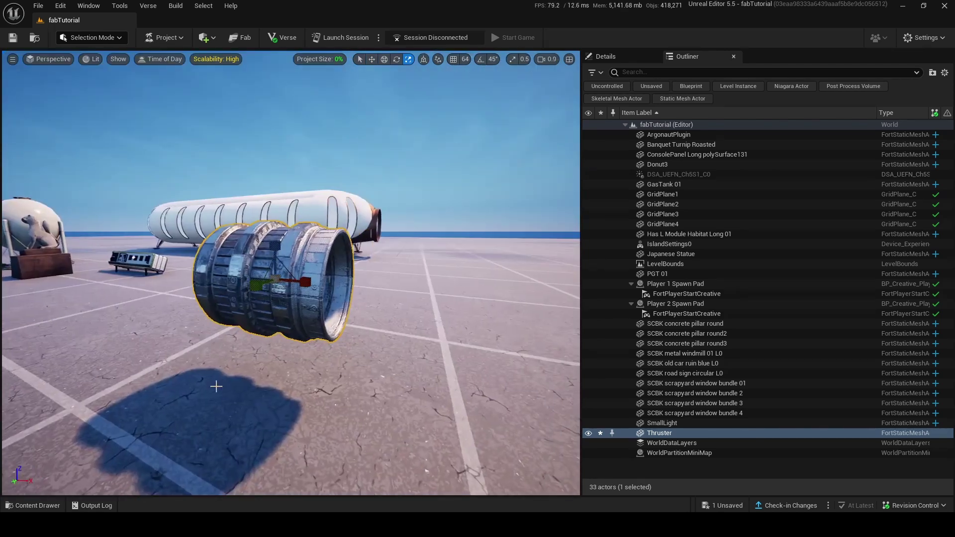
- Try to place NS_RocketExhaust_Plume_3 on the thruster, and create a Niagara System named boost from it in fabTutorial Content
left_click(16, 505)
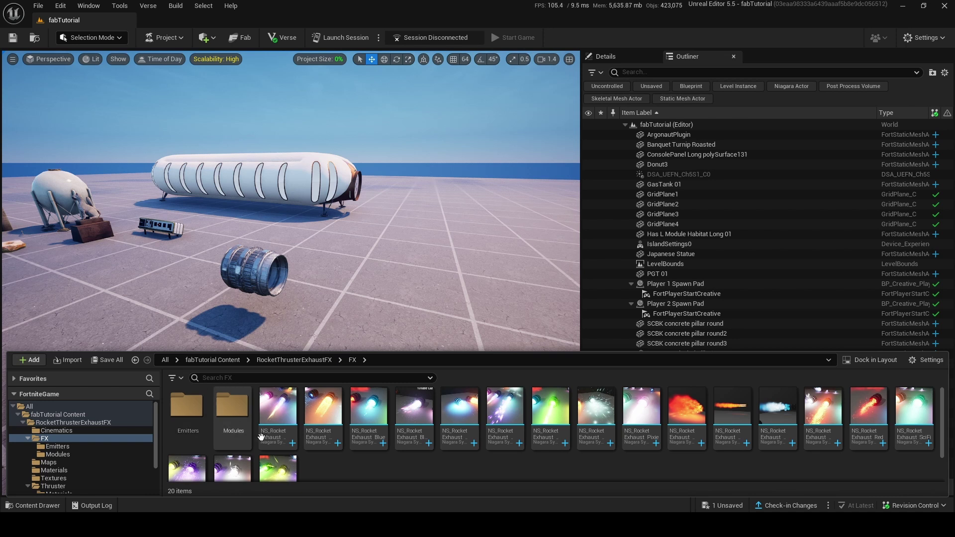
left_click_drag(769, 408, 278, 270)
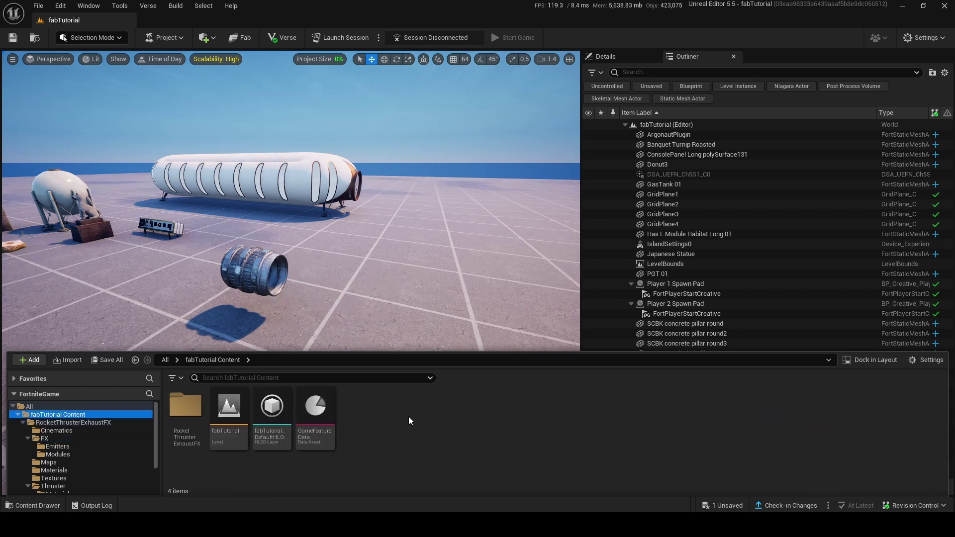
right_click(389, 421)
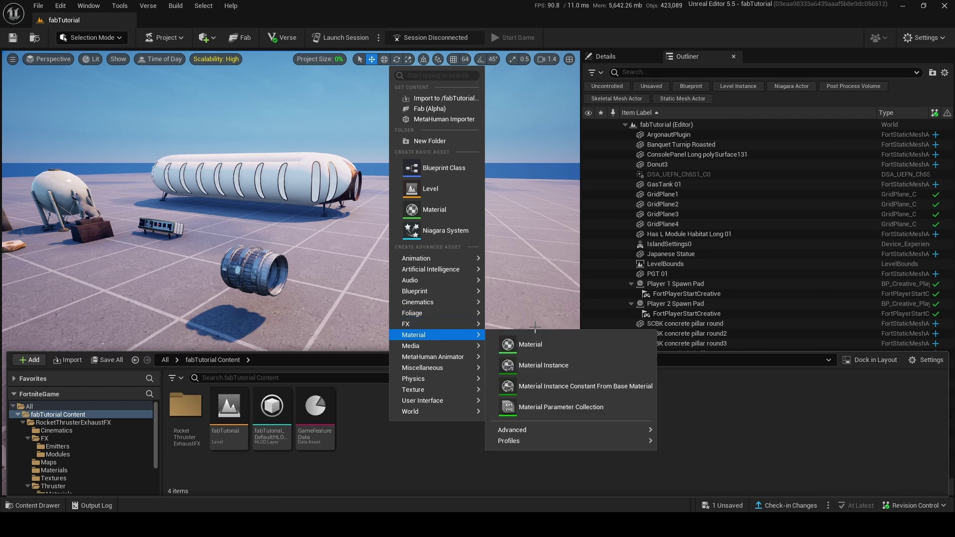
left_click(526, 347)
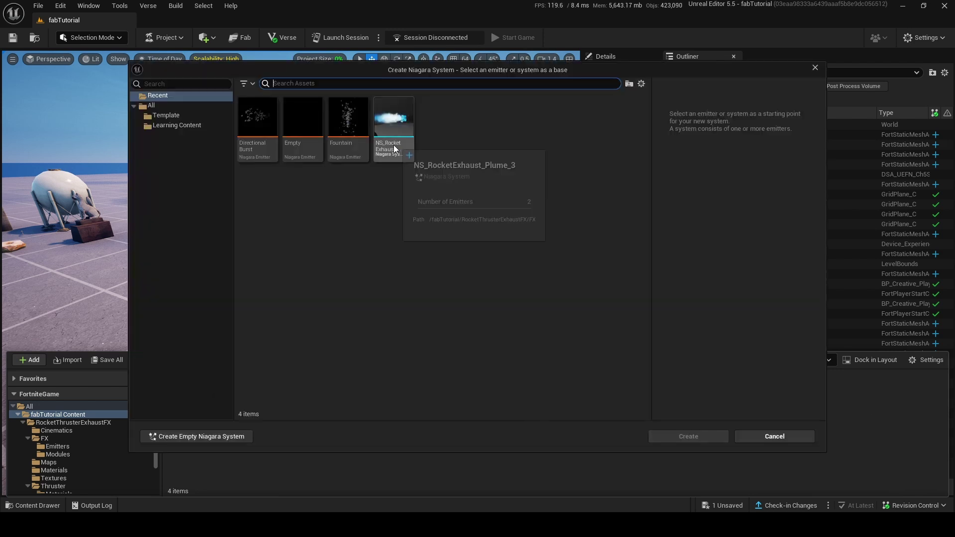
left_click(399, 143)
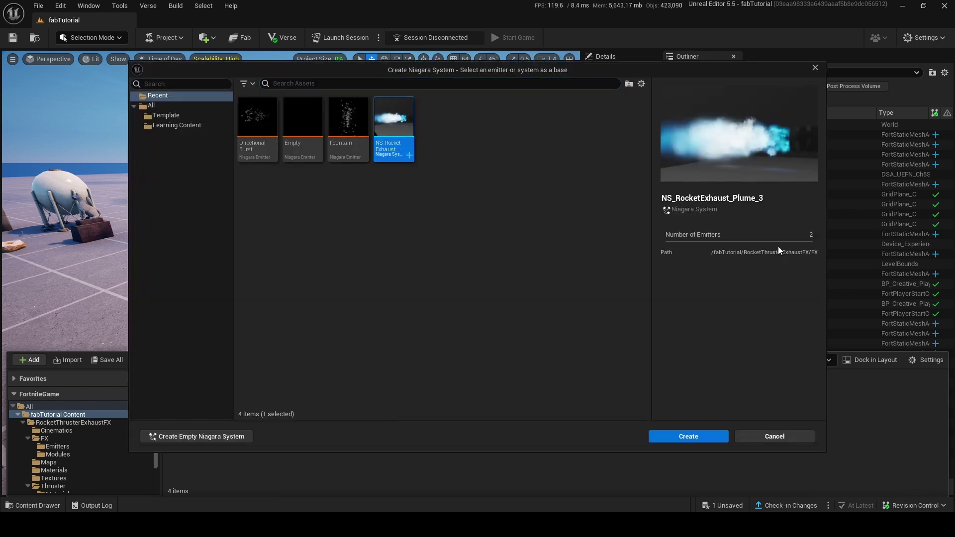
key("Return")
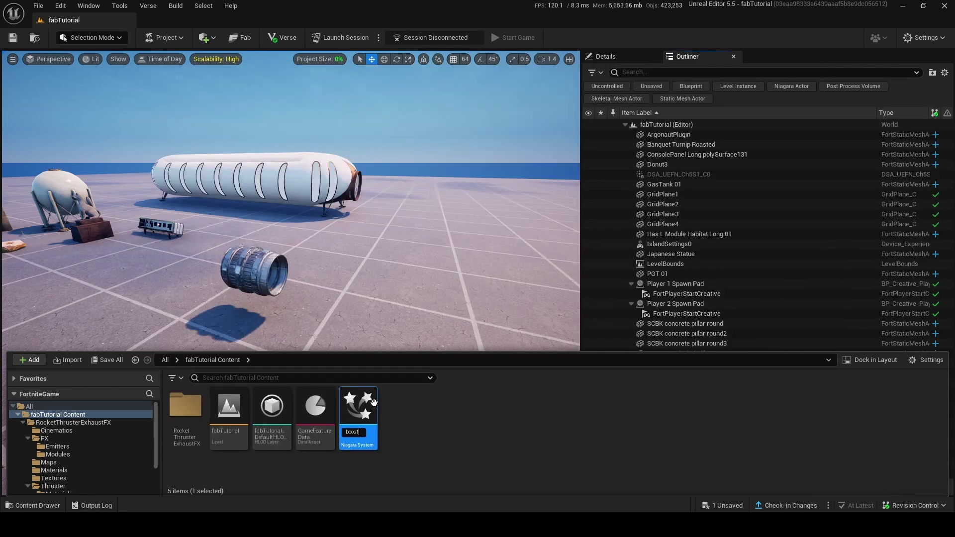
key("Return")
- Place the new Niagara System at the thruster's nozzle, raise it slightly, and check the exhaust in game view
left_click_drag(231, 408, 278, 279)
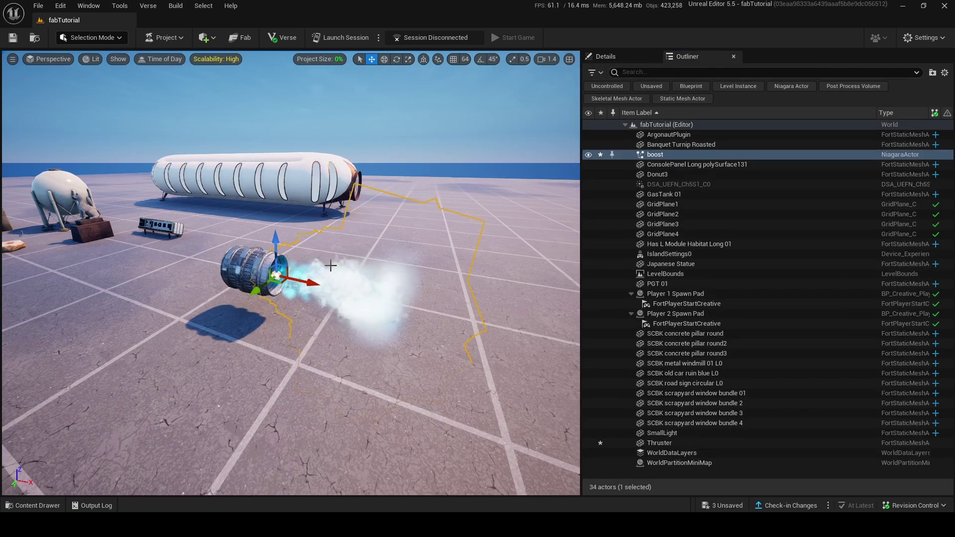
right_click_drag(330, 265, 299, 265)
left_click_drag(164, 279, 298, 278, "alt")
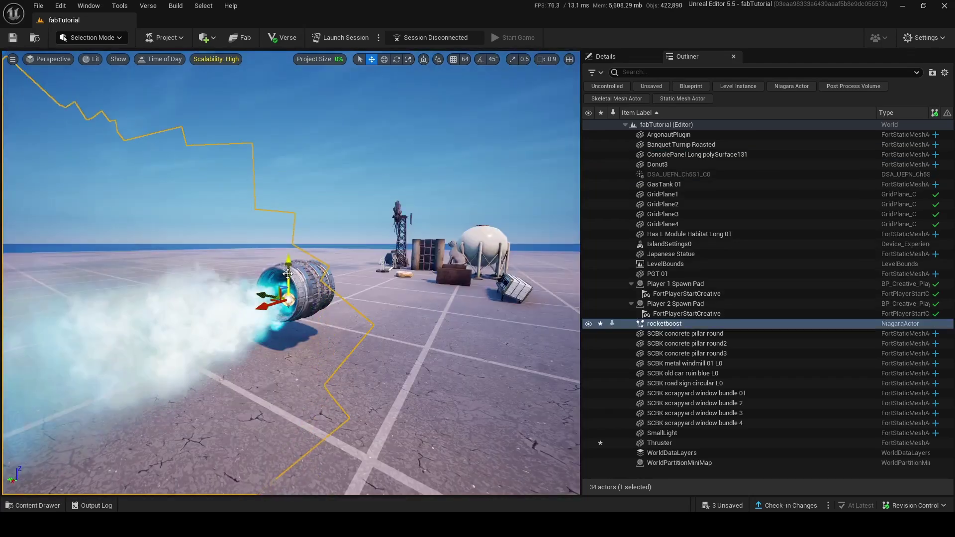
left_click_drag(288, 274, 288, 264)
right_click_drag(272, 269, 194, 269)
key("g")
mouse_move(272, 269)
right_mouse_down()
mouse_move(448, 263)
mouse_move(239, 259)
mouse_move(256, 269)
right_mouse_up()
key("g")
- Select the thruster and its exhaust effect, try moving them together across the level, undo the move, and deselect them
left_click(272, 298)
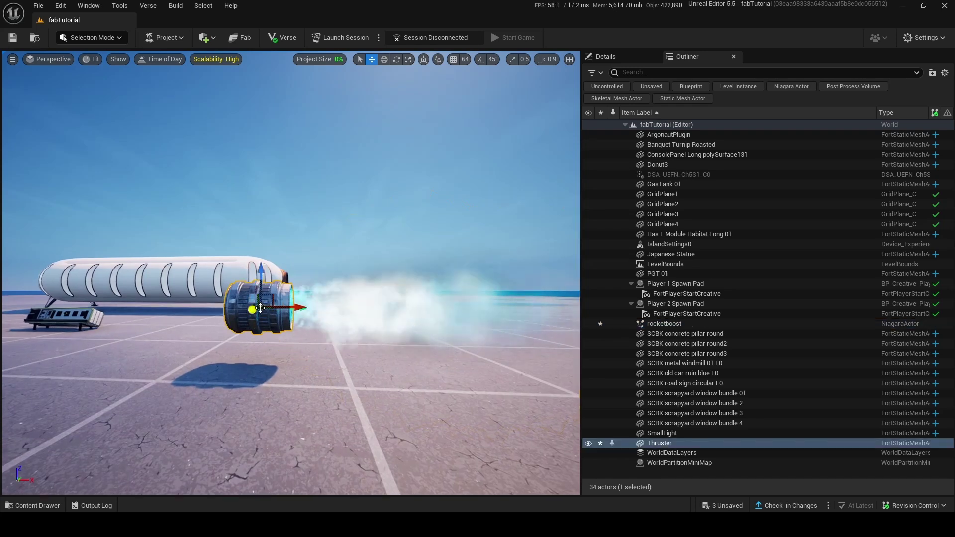
left_click(330, 307, "shift")
right_click_drag(330, 306, 330, 358)
scroll(330, 306, "up", 3)
key("s")
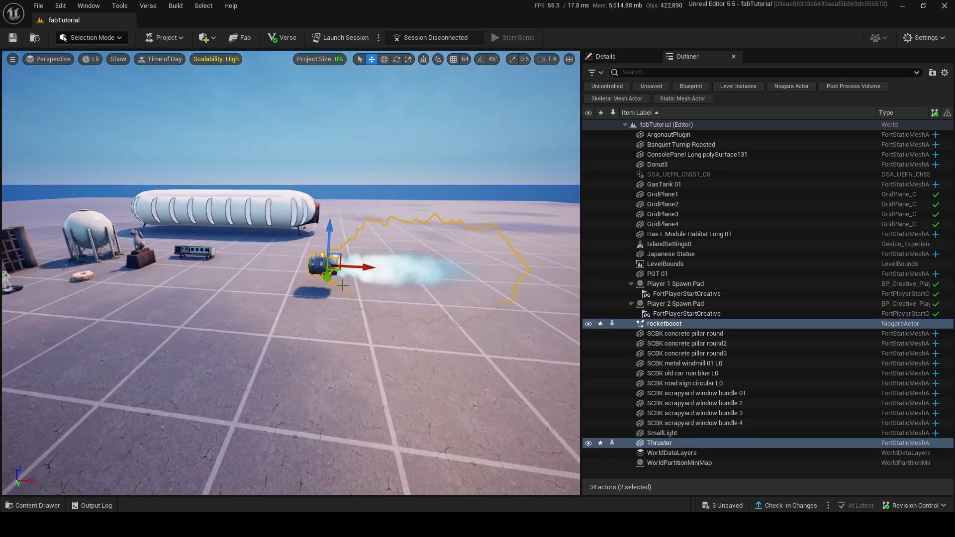
left_click_drag(363, 265, 45, 256)
key("ctrl+z")
scroll(291, 273, "up", 4)
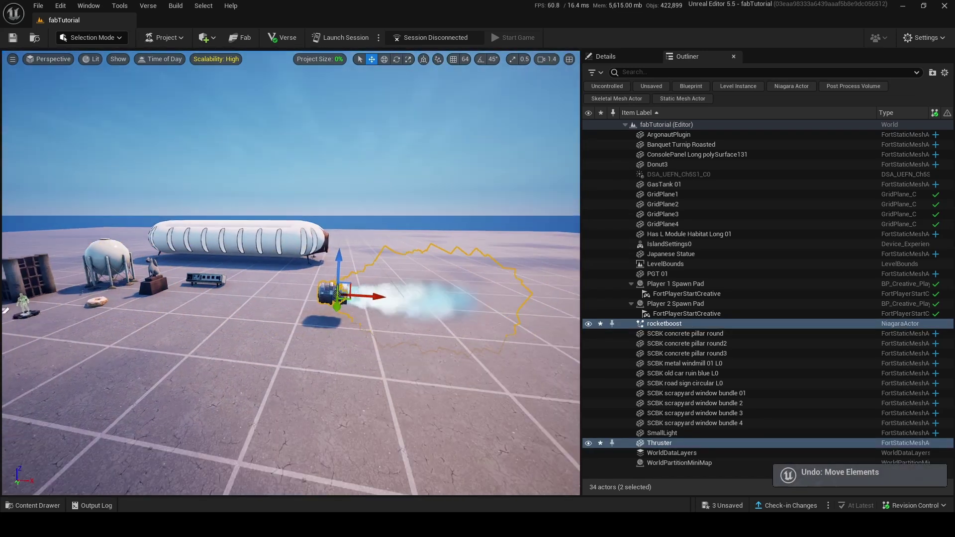
key("Escape")
right_click_drag(343, 233, 318, 266)
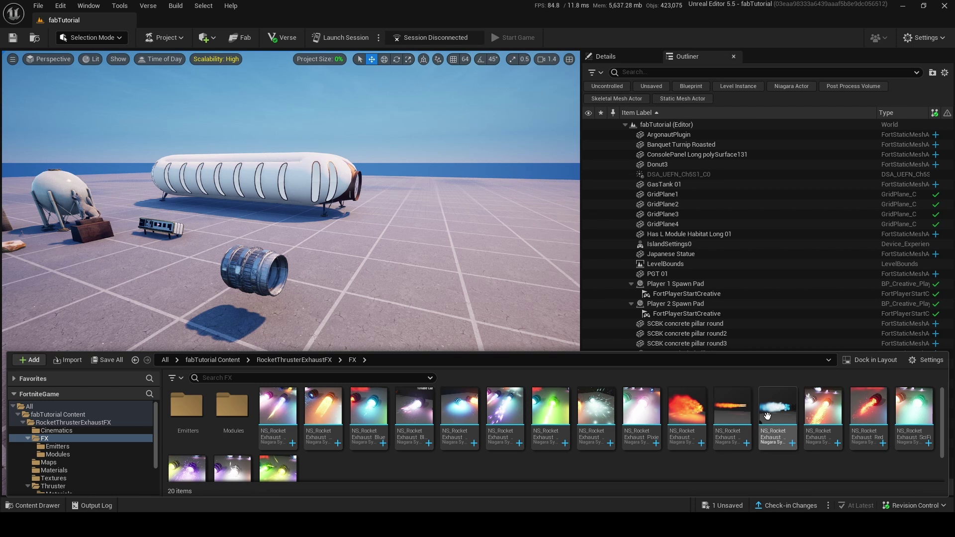
- Try placing the plume effect directly again, and start a Niagara System in fabTutorial Content with NS_RocketExhaust_Plume_3 as its base
left_click_drag(768, 416, 279, 255)
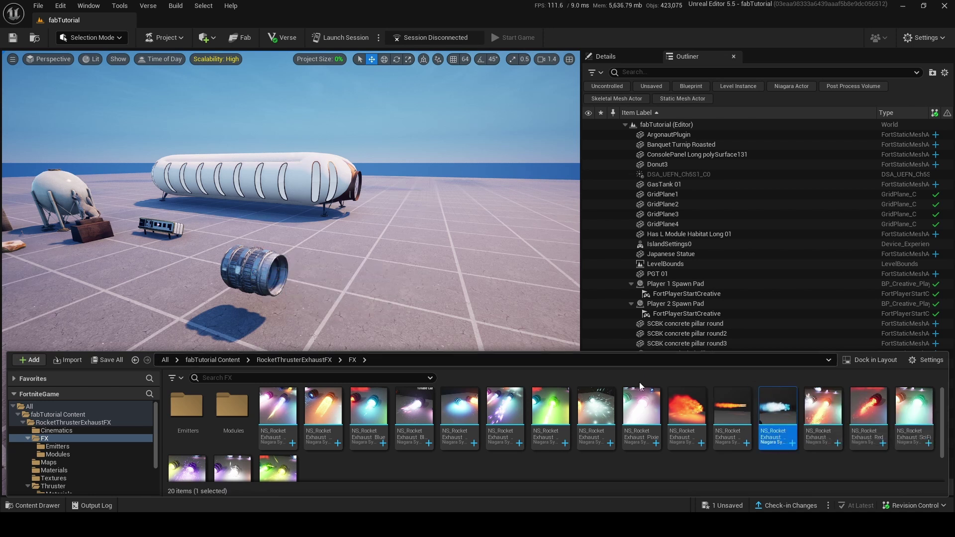
double_click(232, 411)
left_click(81, 416)
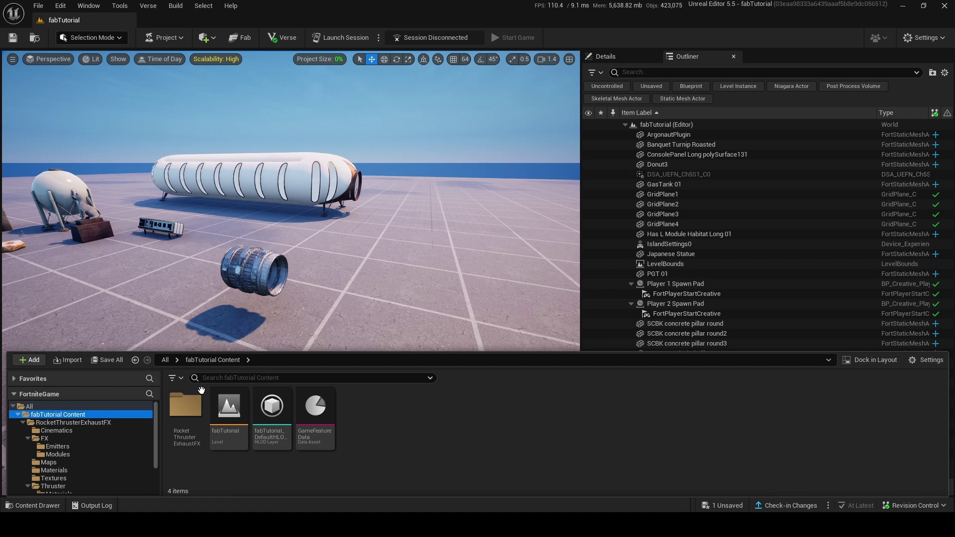
right_click(386, 422)
mouse_move(422, 312)
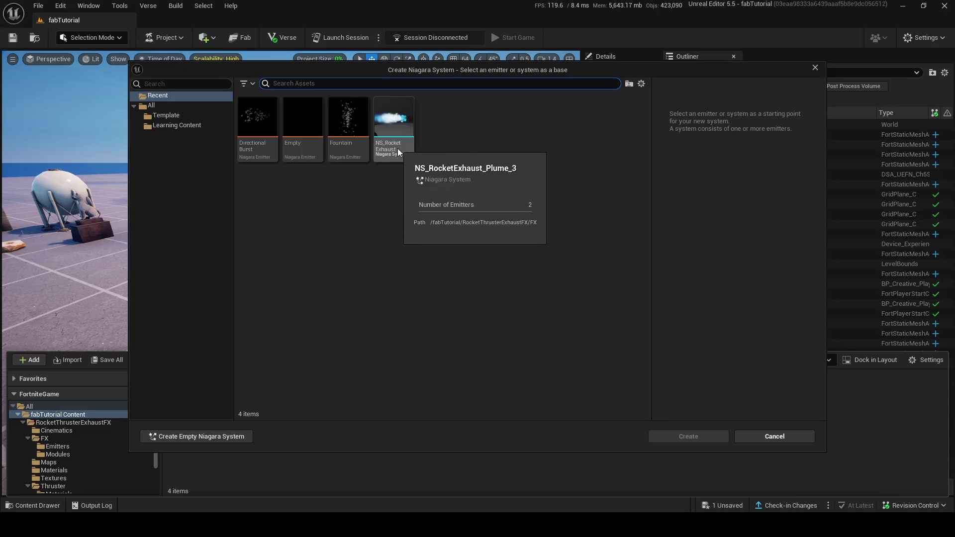
left_click(399, 143)
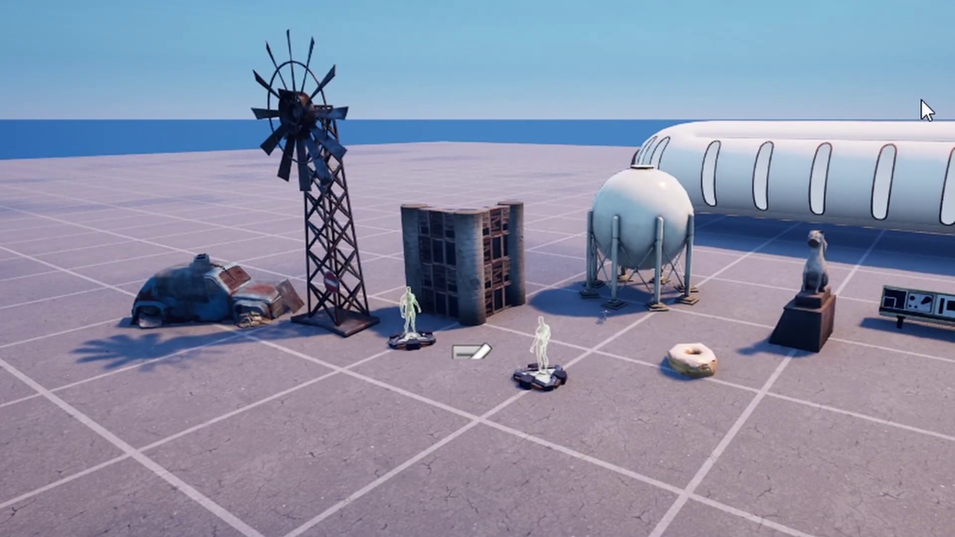
right_click_drag(921, 99, 834, 1)
key("w")
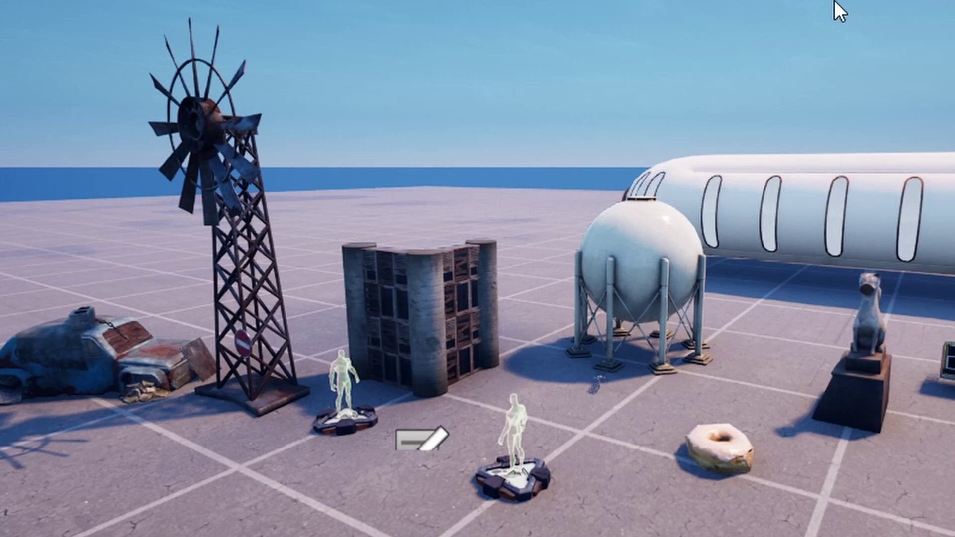